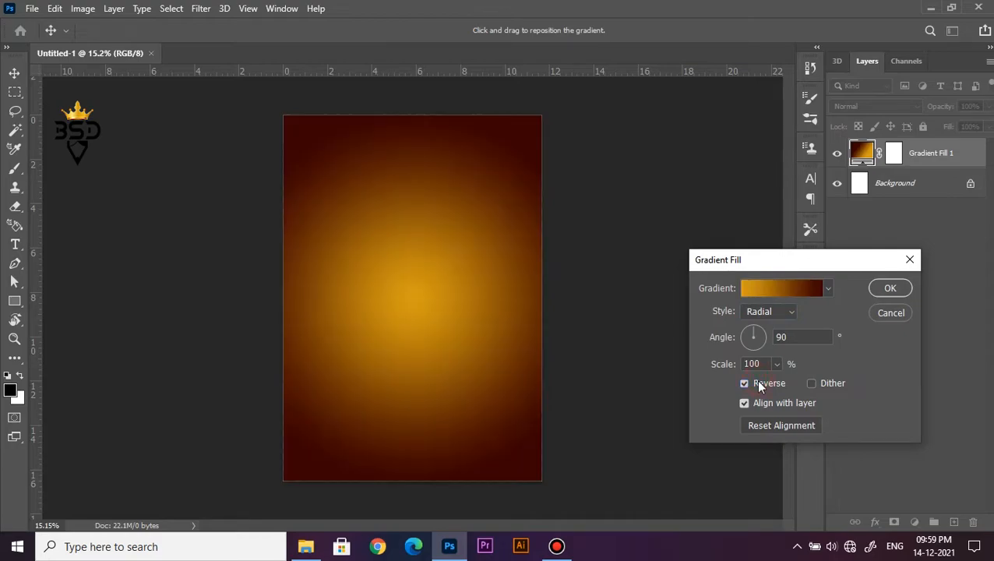
- Adjust the scale of the radial gradient fill slightly and apply it as the poster background
left_click(776, 364)
left_click_drag(777, 383, 776, 384)
left_click(880, 292)
key("ctrl+plus")
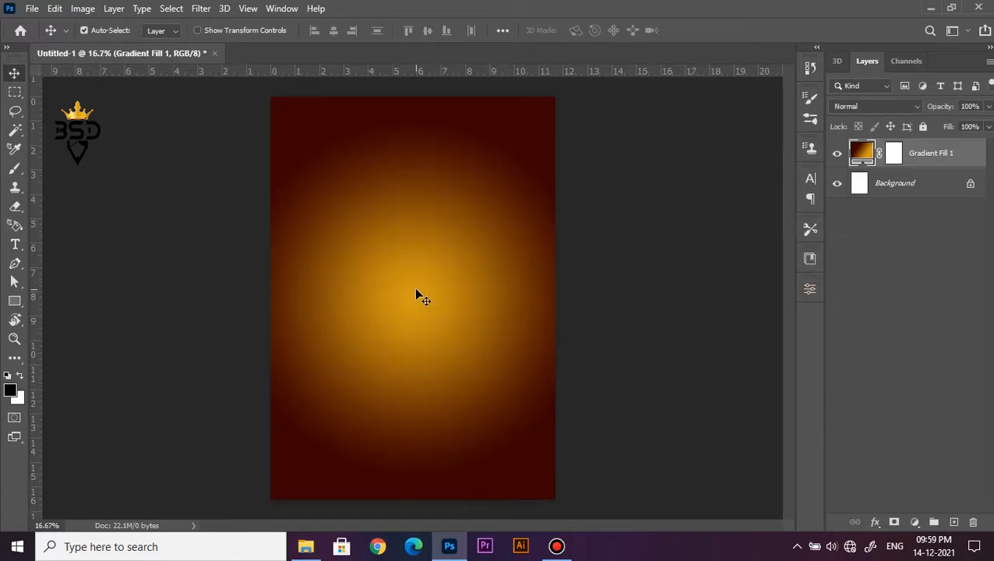
- Place the Basse image from the Christmas folder, scaled to about 231% and centred near the bottom of the poster
left_click(301, 547)
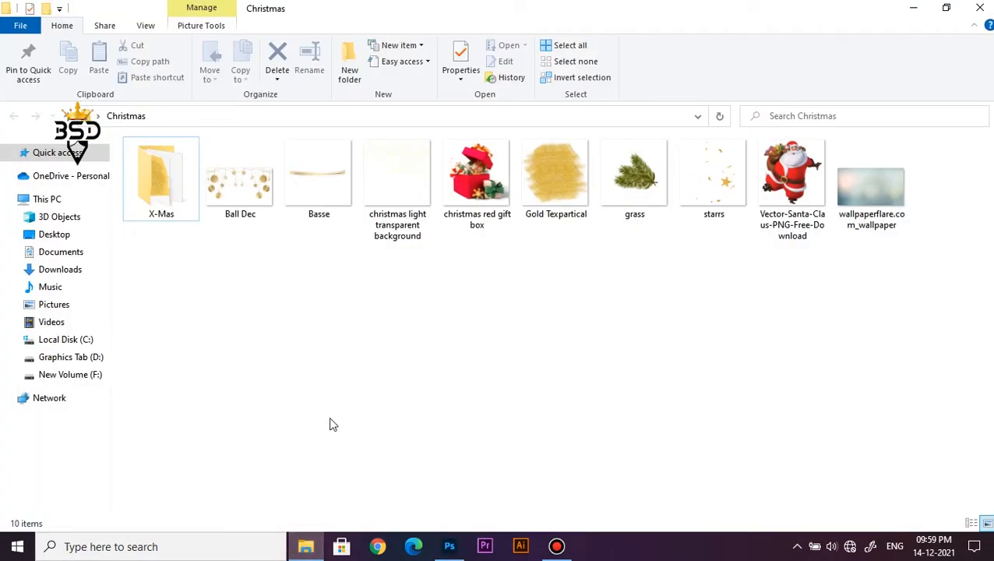
left_click(318, 178)
left_click_drag(331, 241, 428, 413)
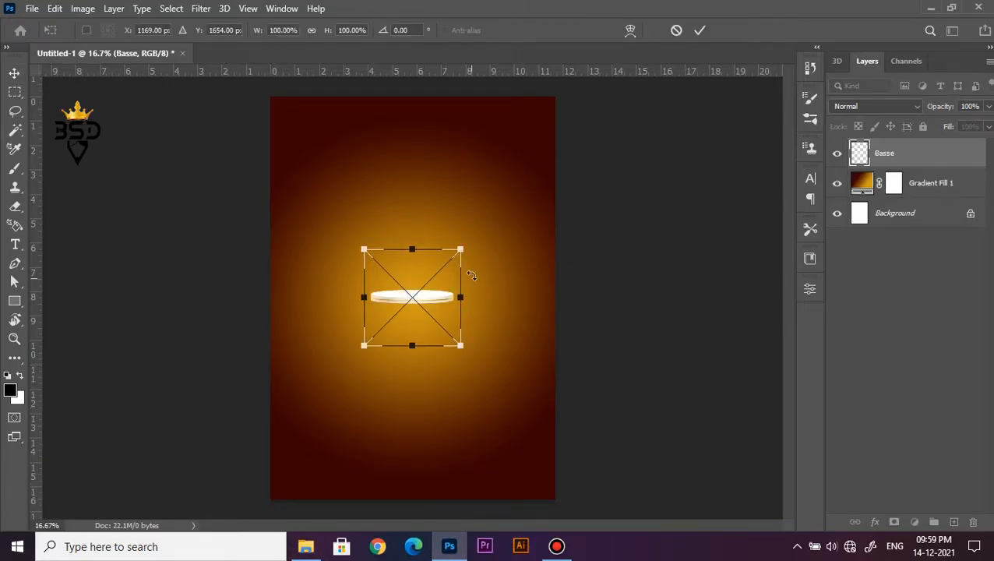
left_click_drag(462, 250, 545, 205)
left_click_drag(470, 282, 471, 431)
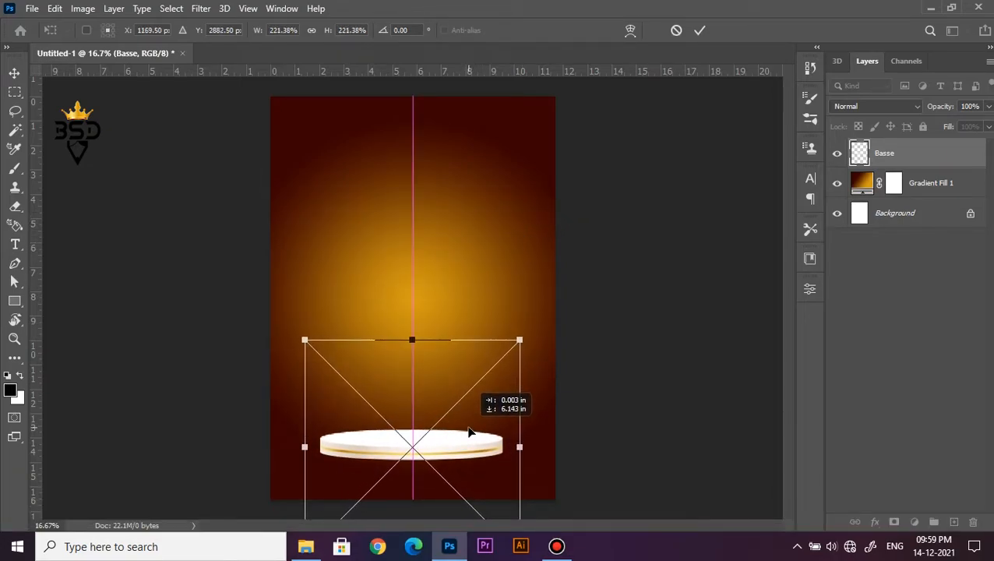
left_click_drag(519, 339, 525, 336)
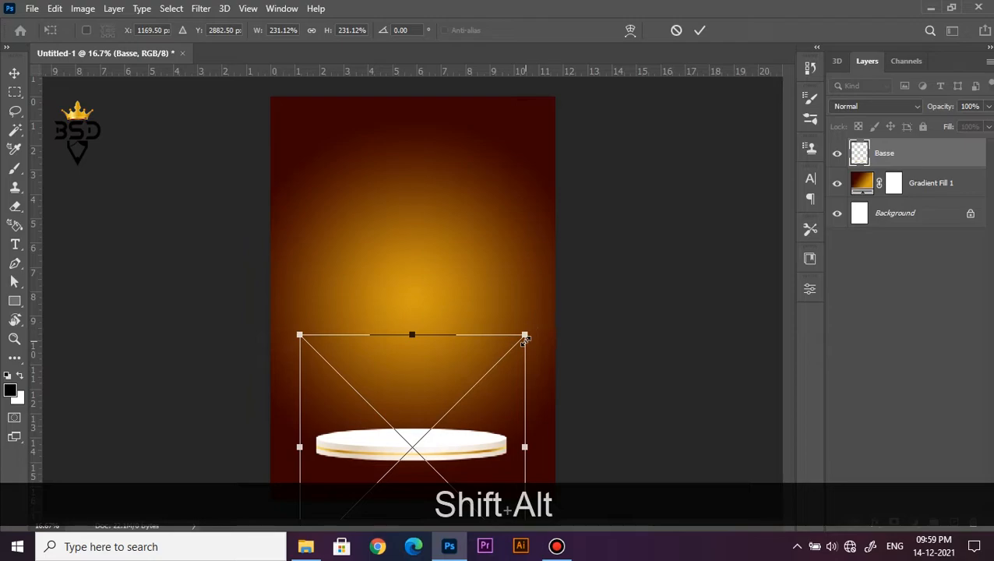
key("Return")
- Enlarge the white podium slightly and nudge it upward
scroll(446, 424, "up", 7)
left_click_drag(437, 421, 451, 247)
key("ctrl+t")
scroll(597, 235, "down", 3)
left_click_drag(615, 121, 626, 120)
key("Return")
key("Up")
key("Up")
key("Up")
scroll(460, 267, "up", 1)
scroll(455, 261, "up", 2)
key("space")
left_click_drag(412, 273, 415, 294)
- Add a Curves adjustment clipped to the Basse layer, move its black point to input 56, and compare before and after
left_click(915, 522)
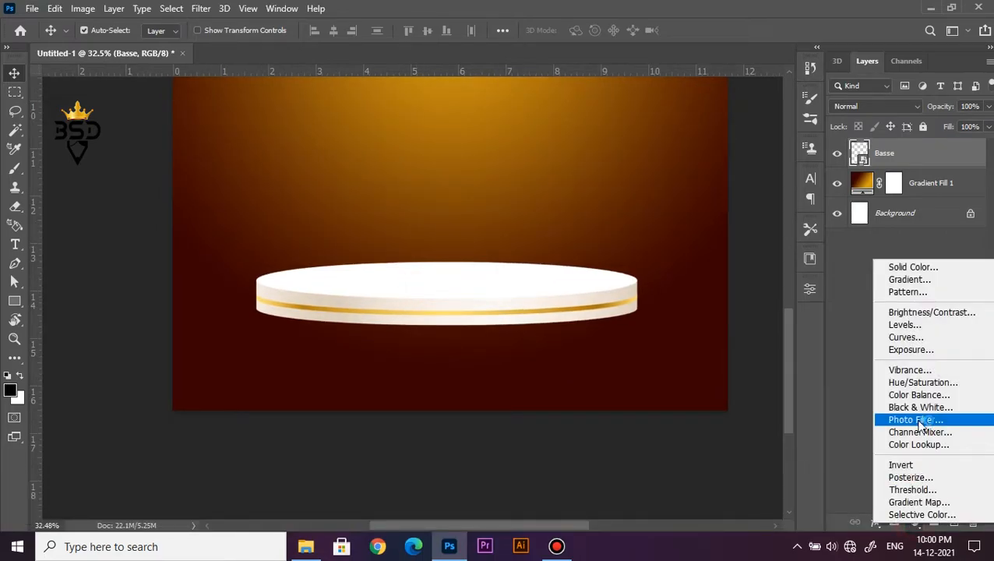
left_click(907, 335)
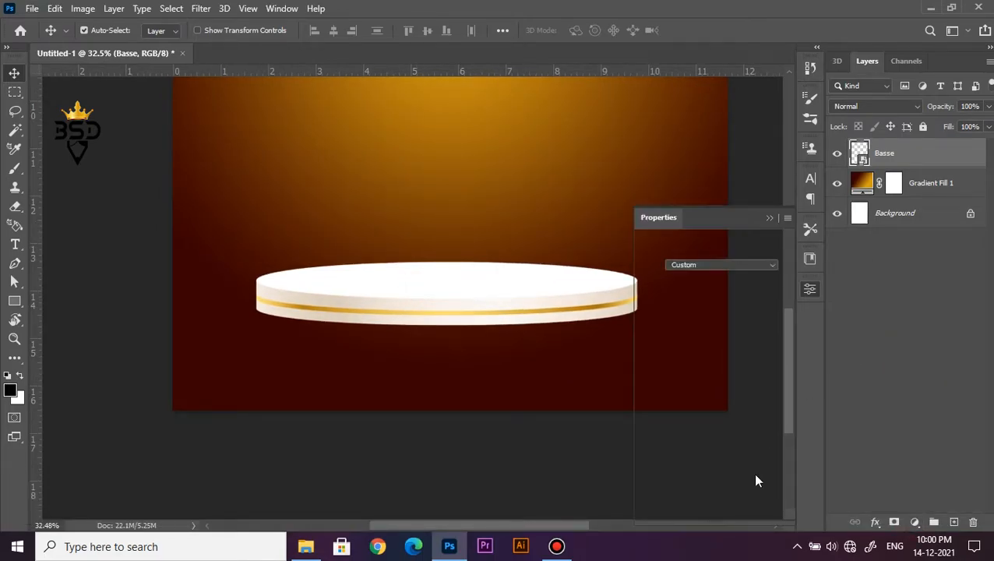
left_click(686, 509)
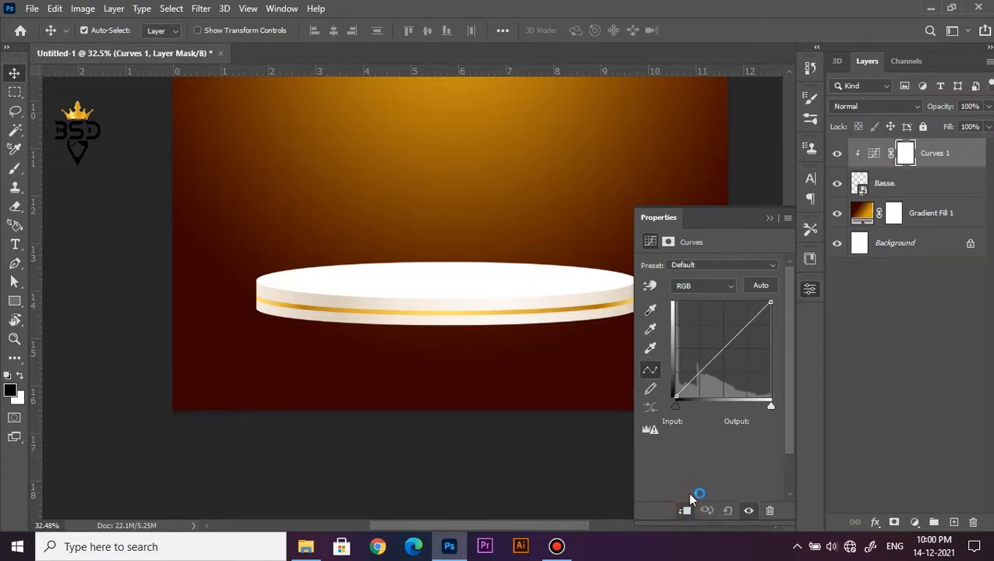
left_click_drag(676, 407, 697, 406)
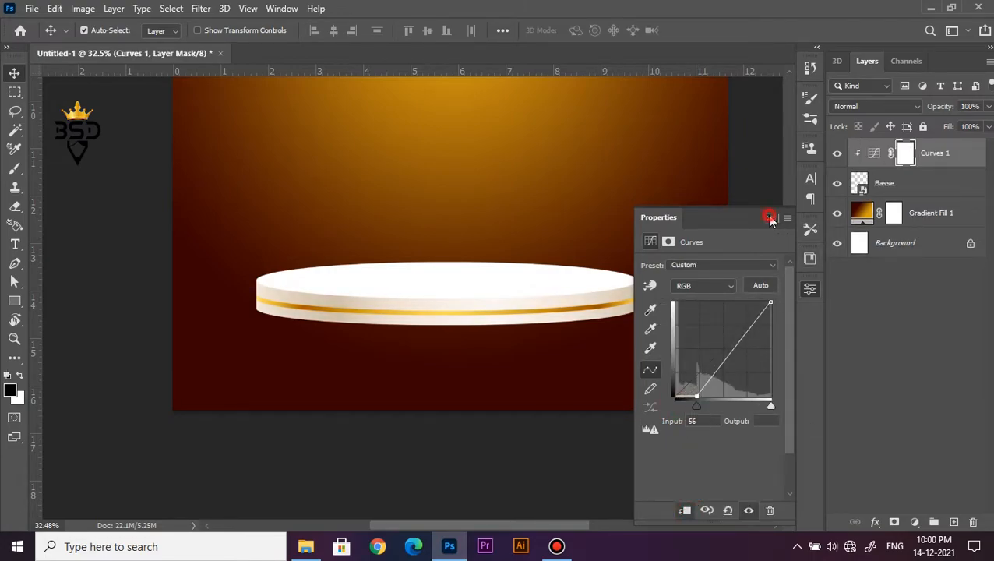
left_click(770, 217)
left_click(838, 156)
left_click(840, 156)
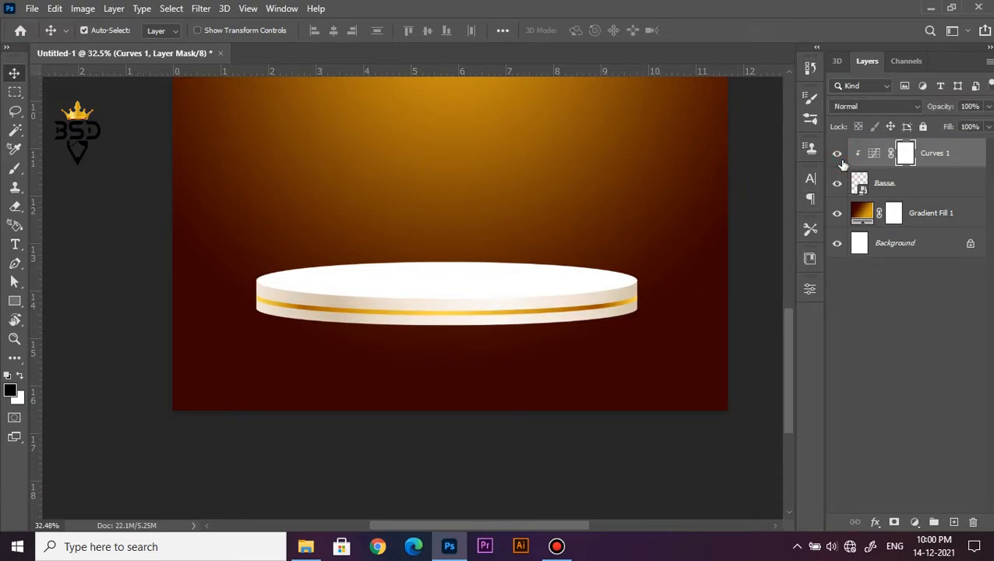
- Create a new layer above the gradient fill and paint one soft black dab above the podium with a 1500 px brush
left_click(921, 213)
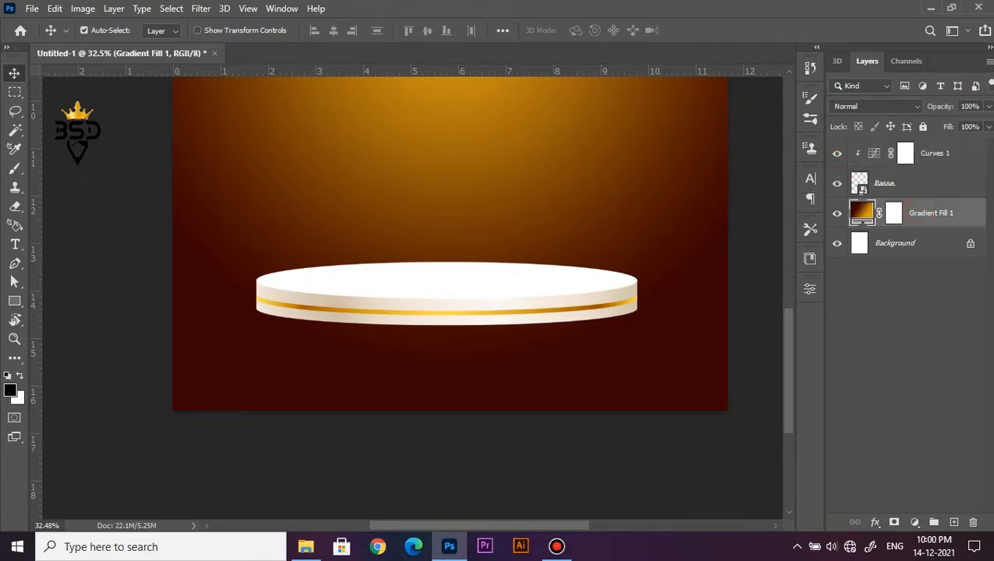
left_click(952, 521)
key("b")
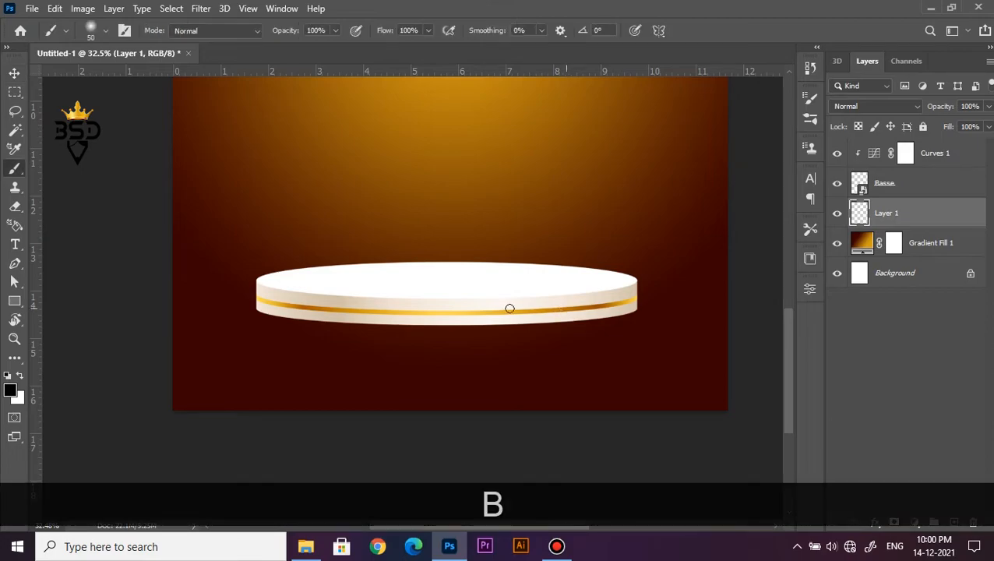
key("]")
key("]")
key("]")
key("]")
key("]")
key("]")
key("]")
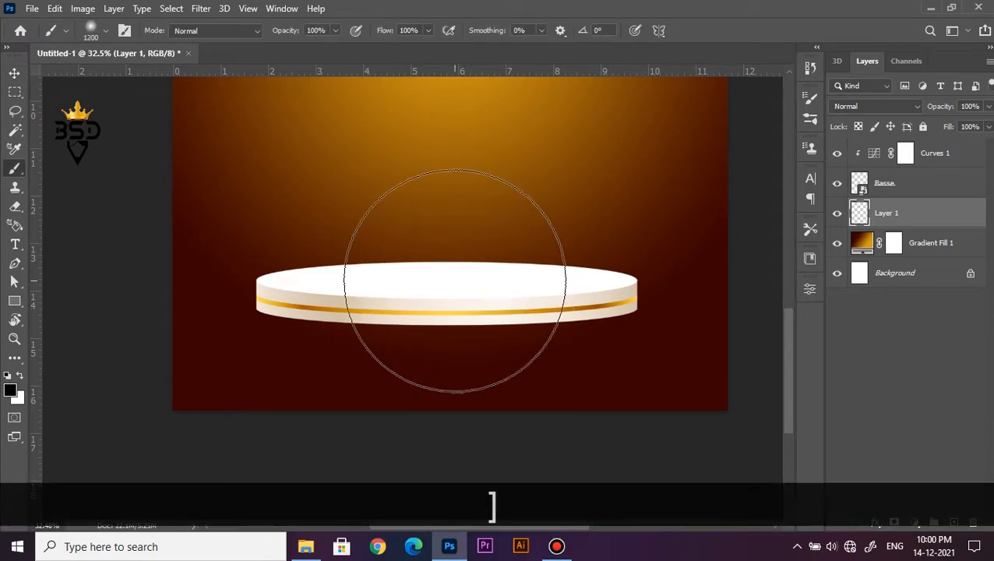
left_click(438, 227)
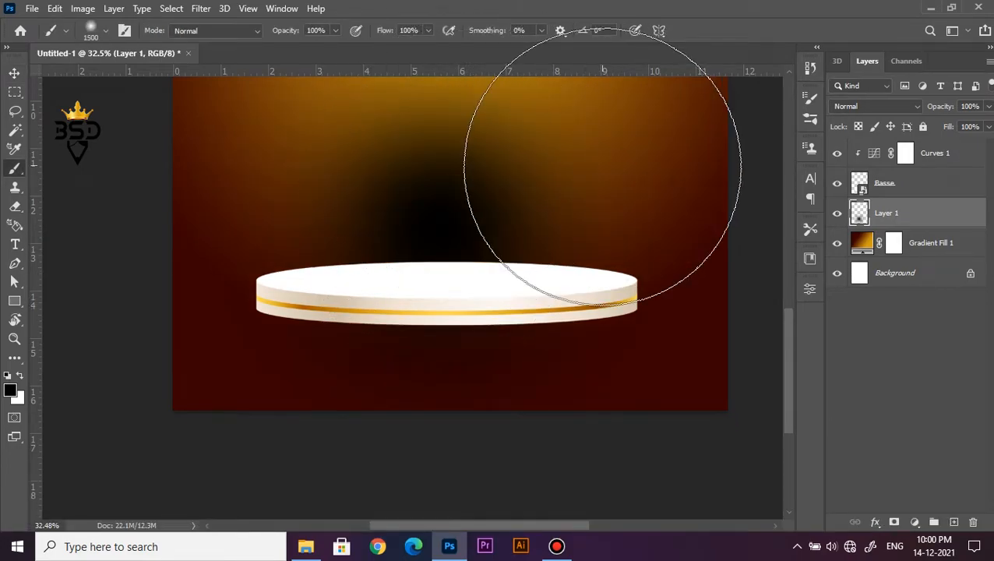
key("ctrl+z")
scroll(434, 170, "down", 3)
left_click(427, 142)
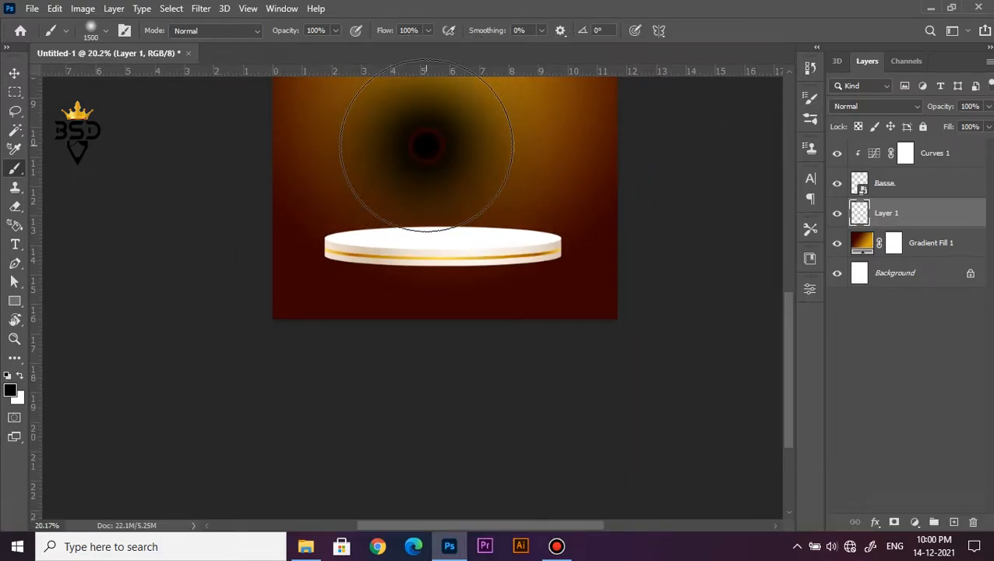
- Flatten and widen the black dab into a shadow beneath the podium and set its layer opacity to 73%
key("v")
key("ctrl+t")
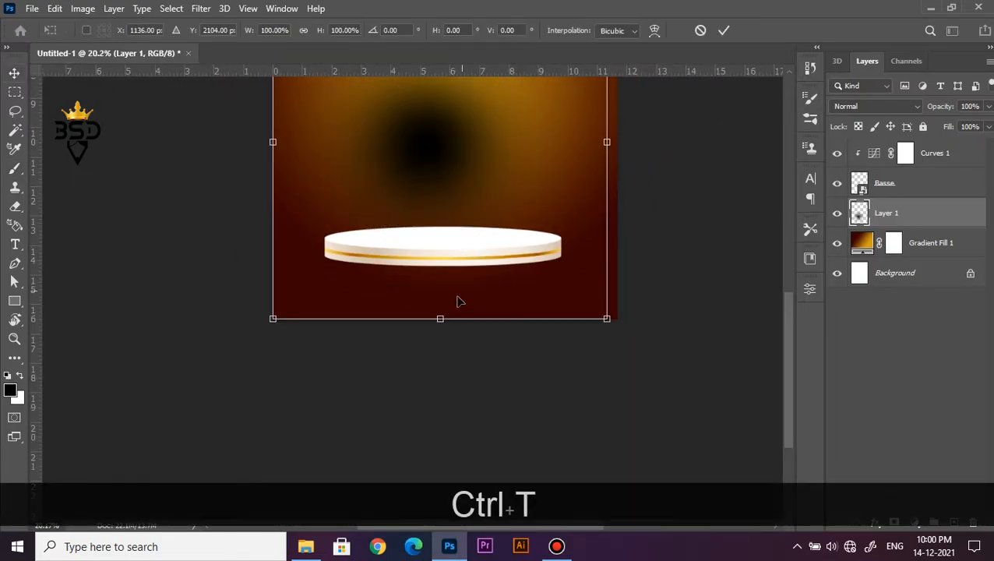
left_click_drag(442, 319, 441, 193)
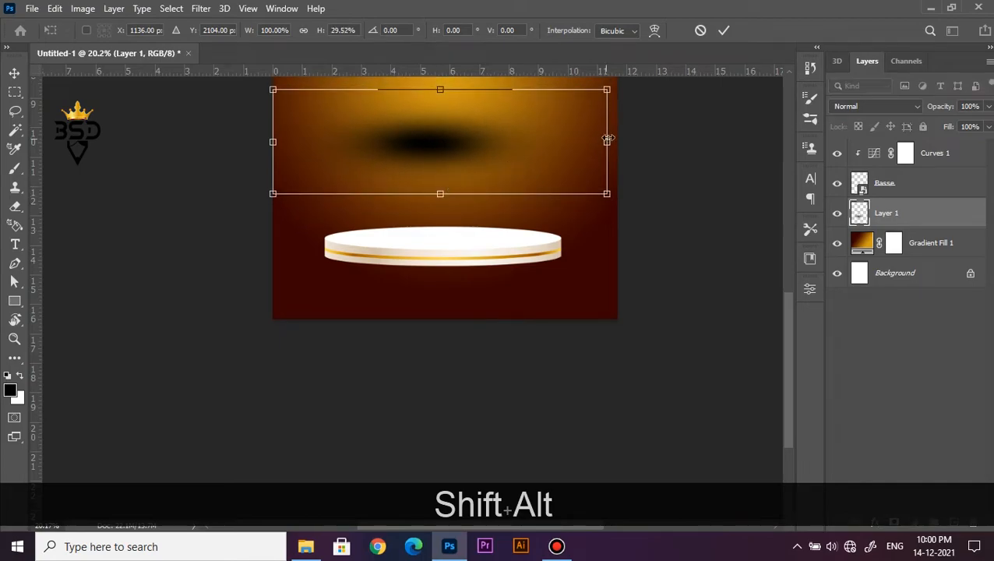
left_click_drag(607, 142, 696, 145)
left_click_drag(457, 154, 473, 261)
scroll(533, 266, "up", 2)
left_click_drag(768, 188, 675, 207)
left_click_drag(430, 205, 434, 269)
key("Return")
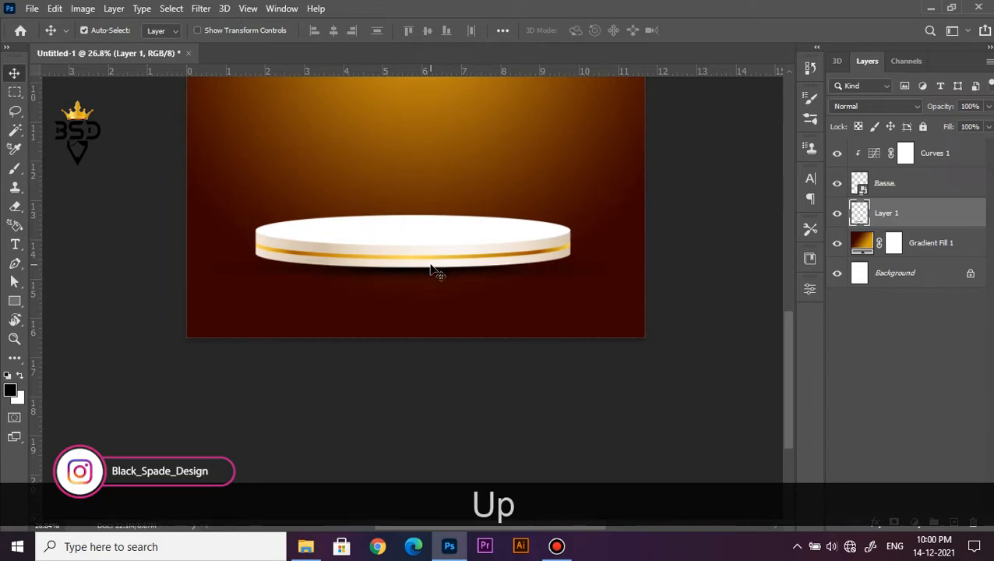
left_click_drag(942, 109, 917, 111)
scroll(359, 235, "down", 5)
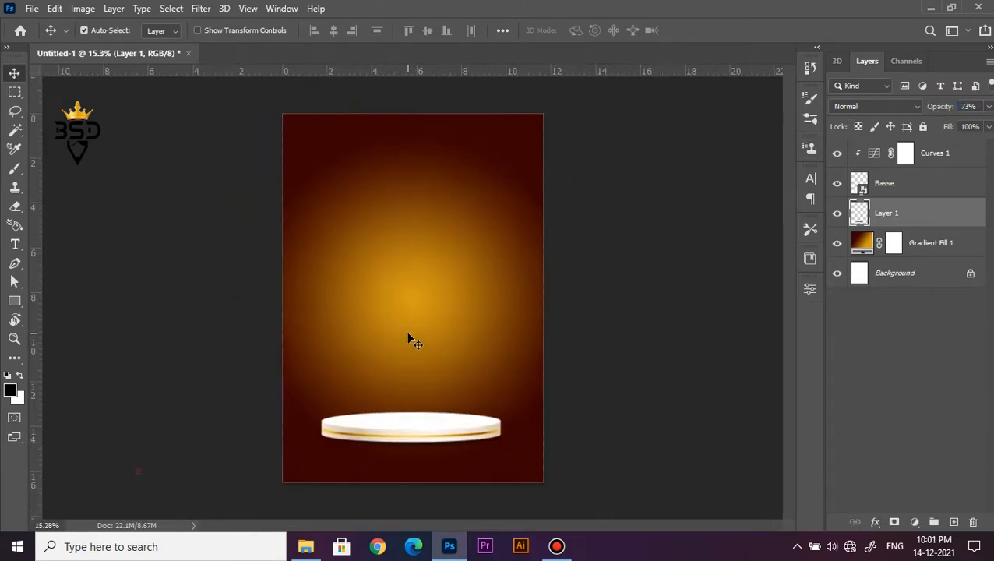
- Place the grass image behind the podium's left end, scaled to about 84% and rotated about 7.5°
scroll(411, 340, "up", 4)
key("space")
left_click_drag(375, 383, 430, 250)
left_click(306, 546)
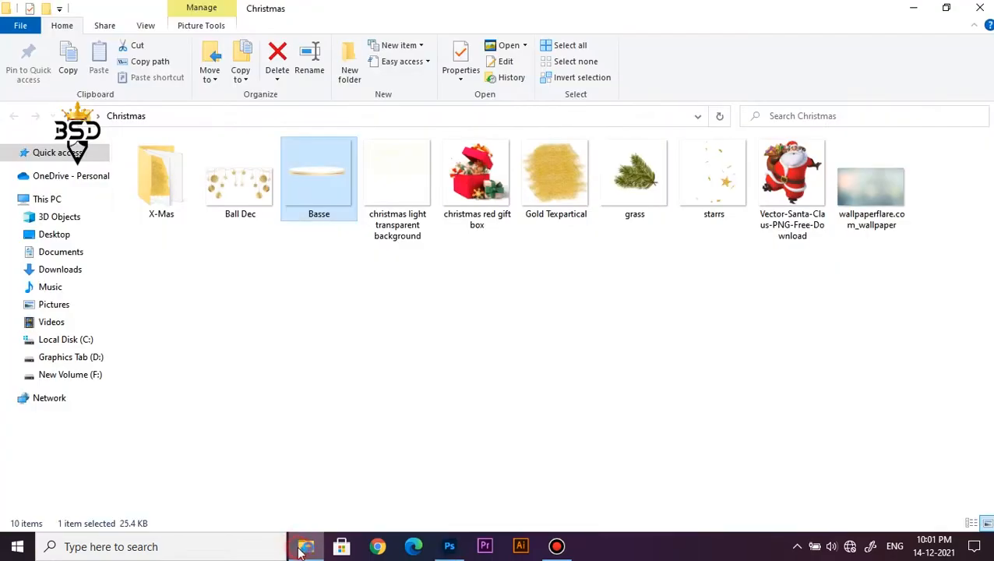
left_click_drag(635, 175, 362, 350)
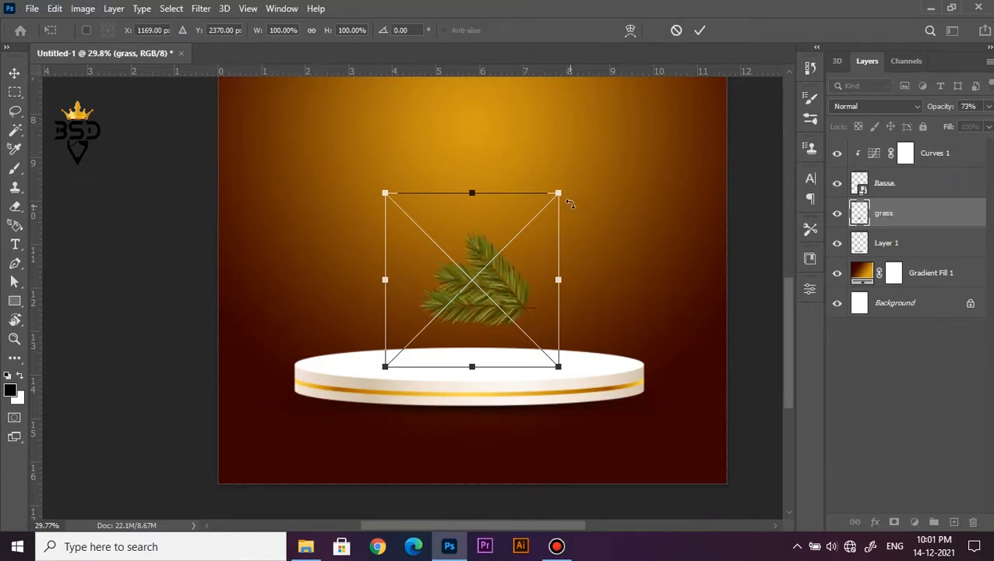
mouse_move(578, 202)
left_mouse_down()
mouse_move(582, 194)
mouse_move(592, 231)
mouse_move(586, 212)
left_mouse_up()
left_click_drag(508, 290, 330, 332)
left_click_drag(421, 295, 424, 321)
left_click_drag(392, 248, 375, 260)
left_click_drag(314, 333, 459, 247)
scroll(318, 338, "up", 4)
key("Return")
- Apply Color Balance to the grass with the midtones' Magenta–Green level at +40
scroll(318, 337, "up", 5)
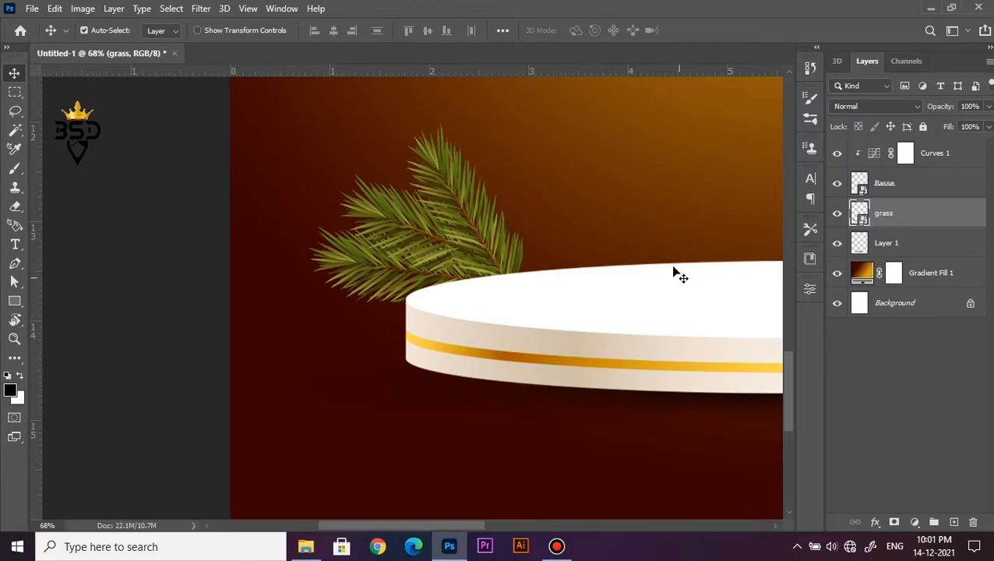
key("ctrl+b")
left_click_drag(462, 99, 716, 164)
left_click_drag(721, 243, 741, 247)
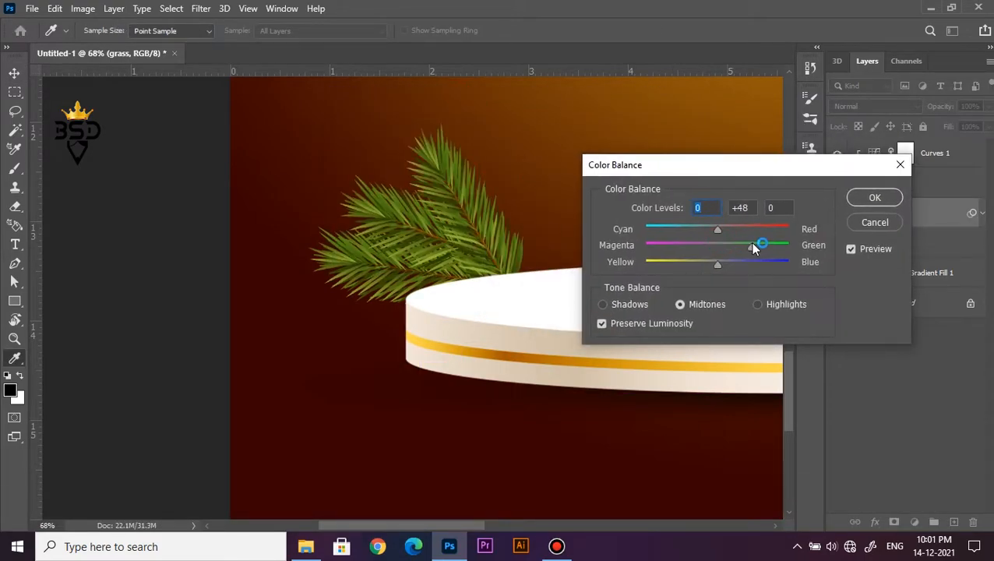
left_click(875, 197)
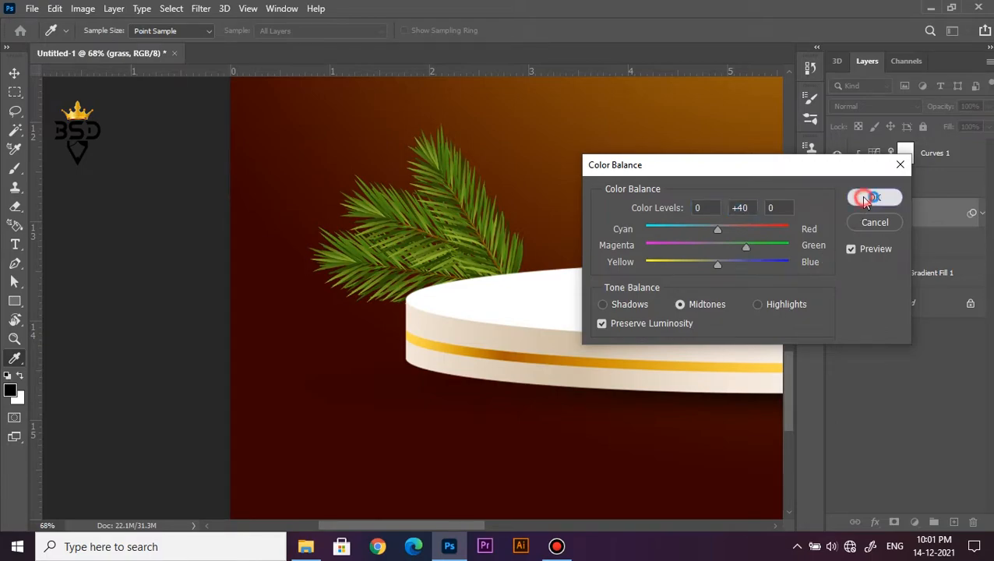
- Apply Levels to the grass, lowering the white input level and raising the black input level slightly
key("ctrl+l")
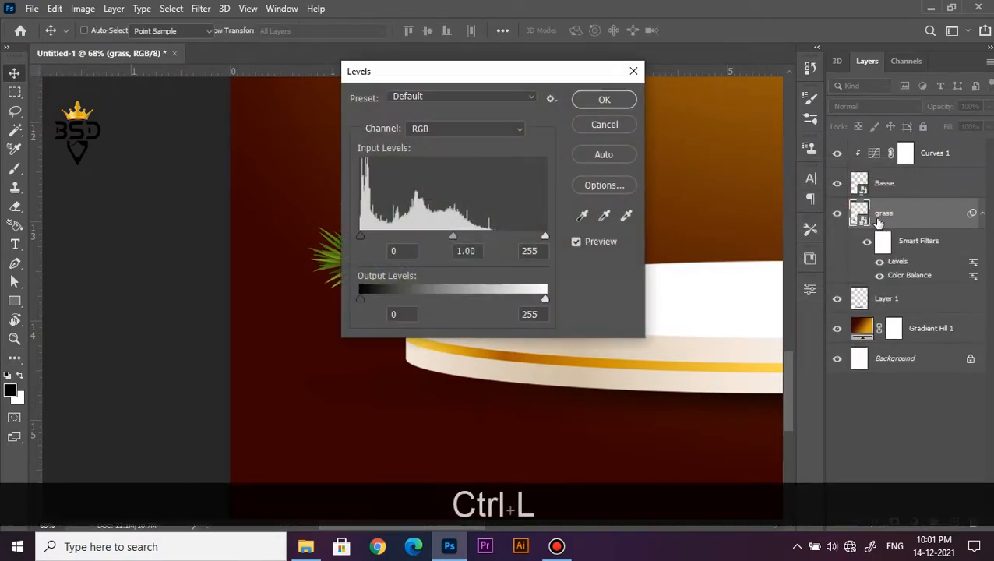
left_click_drag(406, 70, 587, 131)
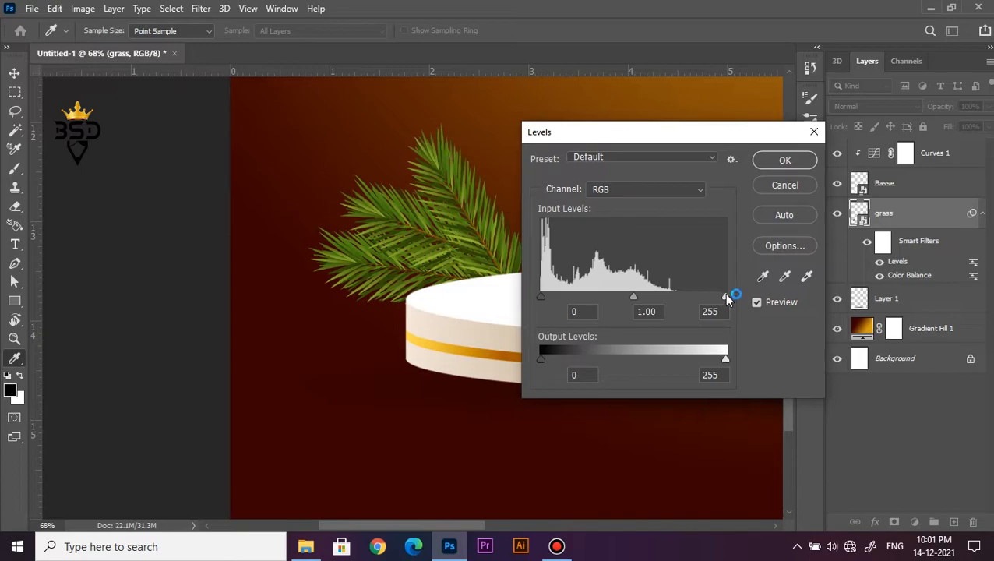
left_click_drag(711, 301, 701, 297)
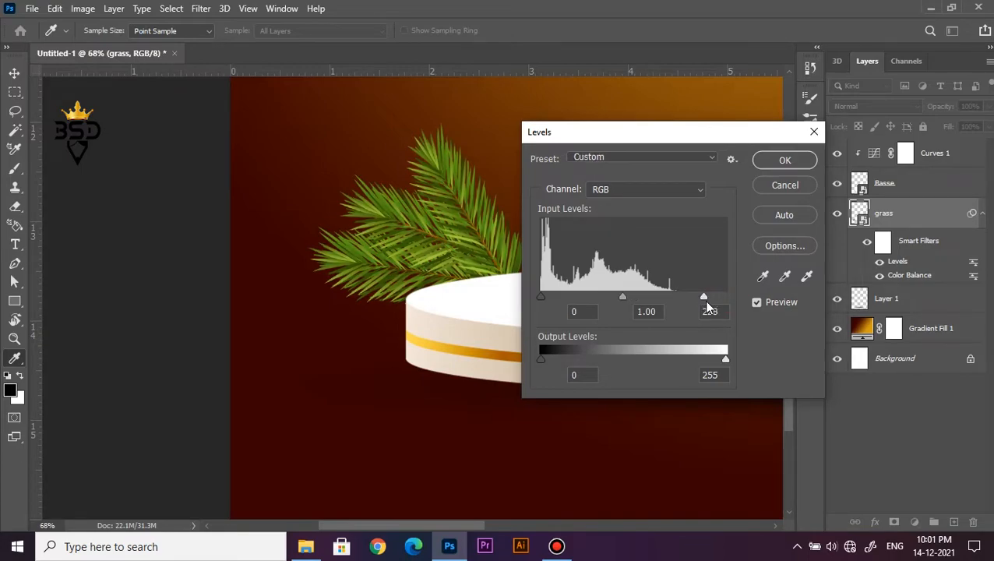
left_click_drag(542, 297, 551, 297)
left_click(765, 164)
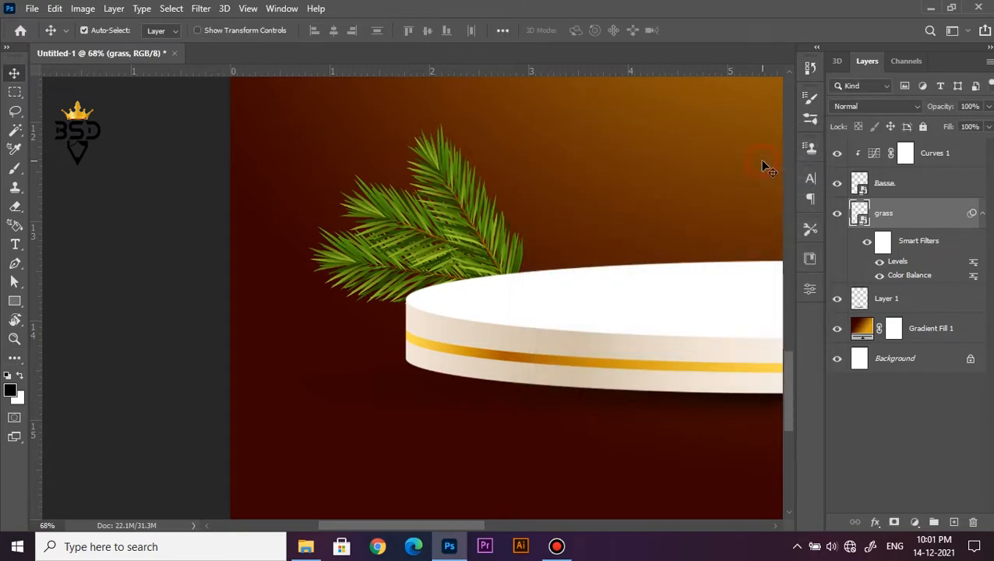
left_click(982, 214)
- Duplicate the grass, rotate the copy clockwise, and position it beside the original along the podium's back edge
scroll(459, 232, "down", 4)
scroll(468, 230, "up", 3)
key("space")
left_click_drag(484, 223, 414, 286)
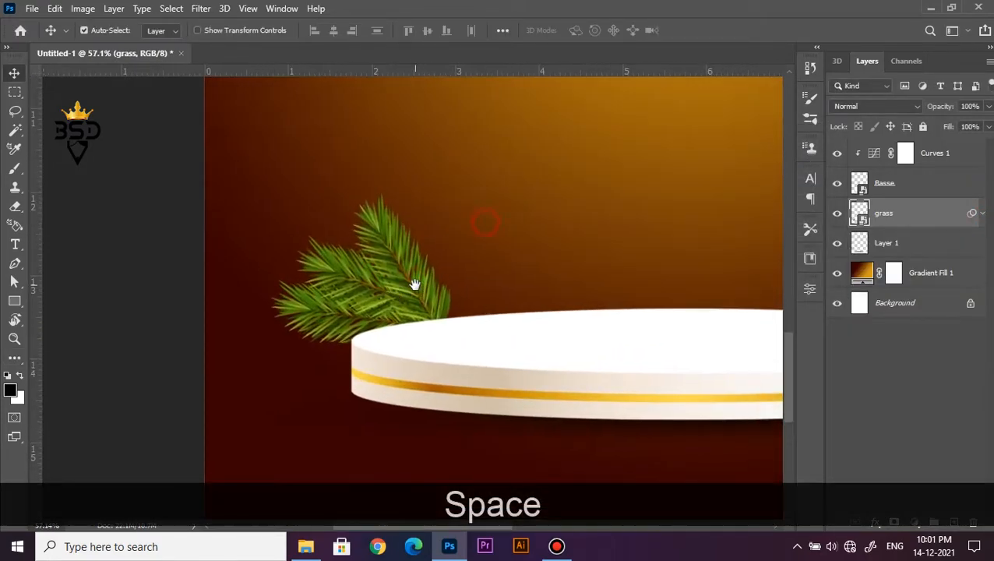
key("ctrl+j")
key("ctrl+t")
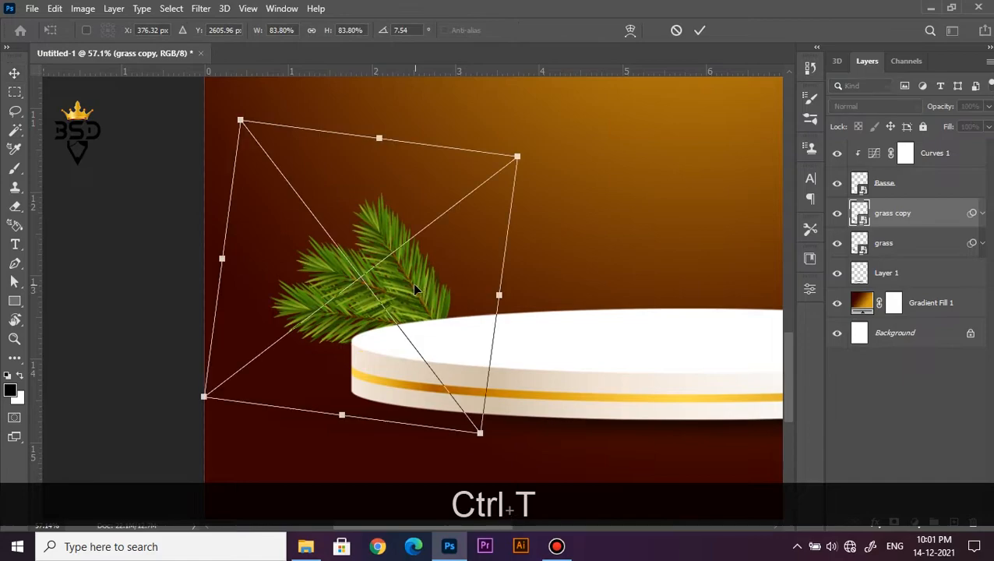
left_click_drag(604, 201, 574, 335)
left_click_drag(390, 321, 491, 289)
left_click_drag(642, 282, 638, 307)
mouse_move(475, 310)
left_mouse_down()
mouse_move(496, 302)
mouse_move(489, 298)
left_mouse_up()
key("Return")
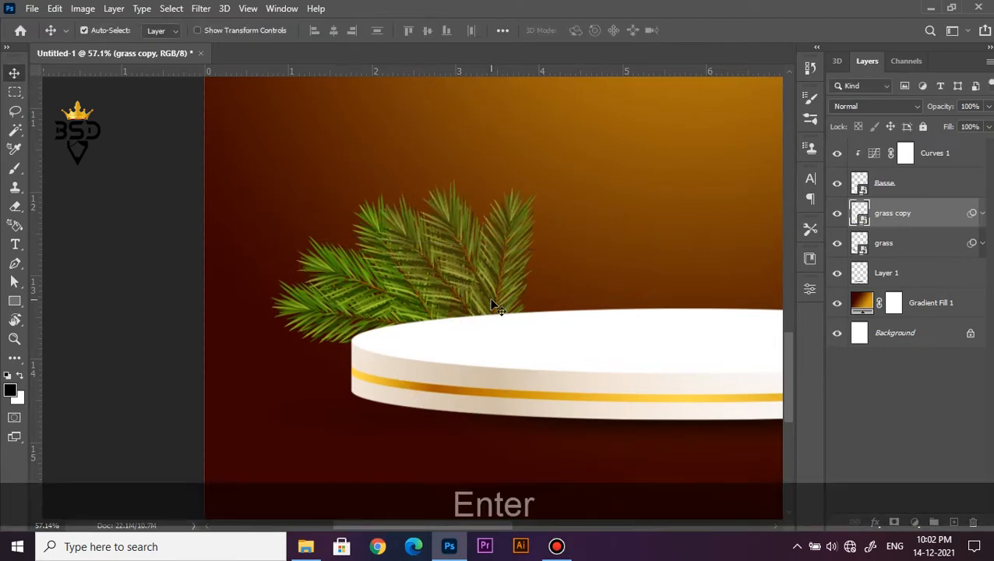
- Duplicate the second grass branch, rotate the new copy further clockwise, and extend the row toward the podium's centre
key("ctrl+j")
key("ctrl+t")
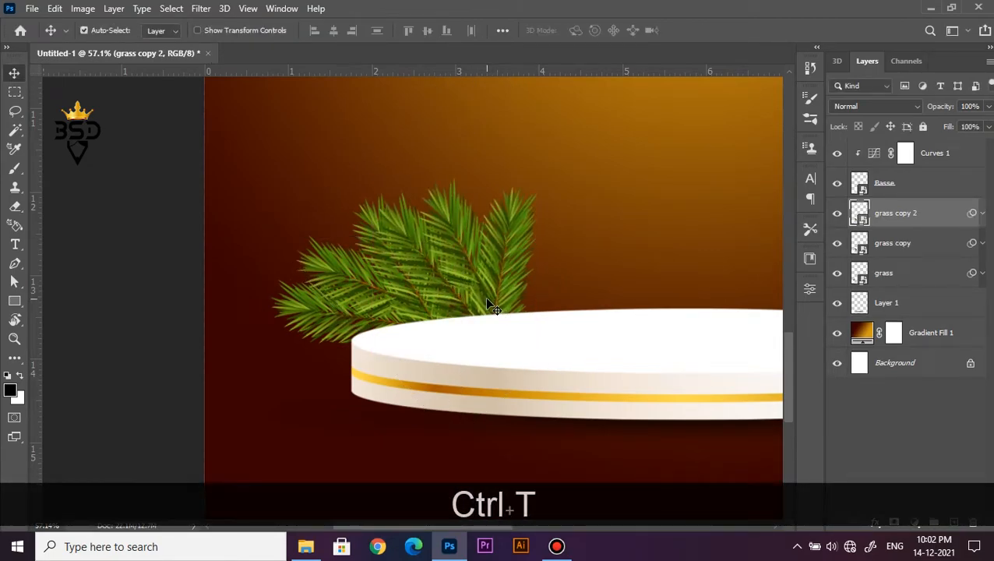
left_click_drag(705, 240, 681, 361)
left_click_drag(539, 313, 578, 303)
left_click_drag(732, 248, 651, 301)
key("Return")
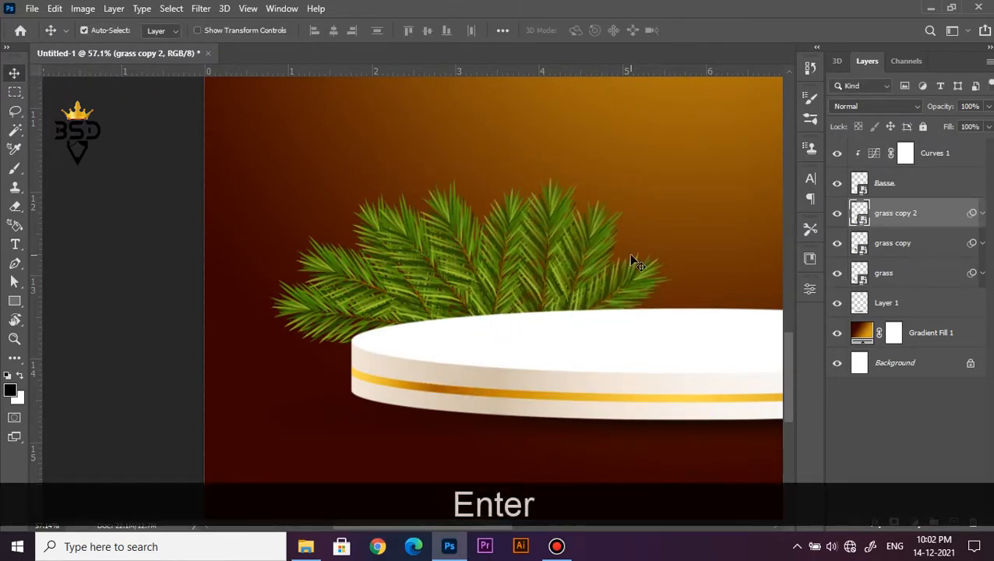
- Duplicate the three grass branches as a group and flip the copies horizontally
scroll(619, 268, "down", 2)
scroll(618, 269, "up", 1)
left_click_drag(617, 268, 462, 238)
scroll(463, 251, "down", 2)
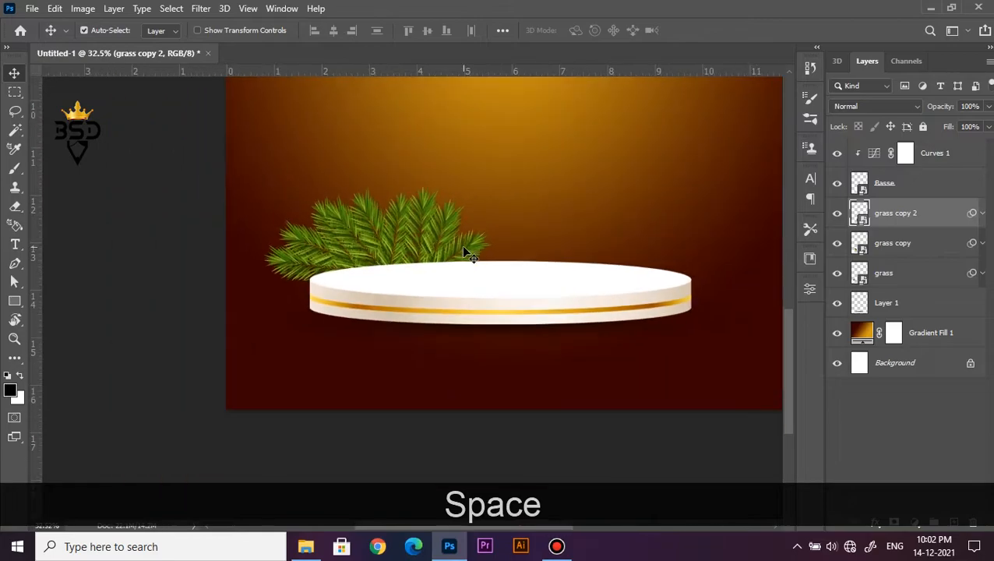
left_click(880, 279, "shift")
key("ctrl+j")
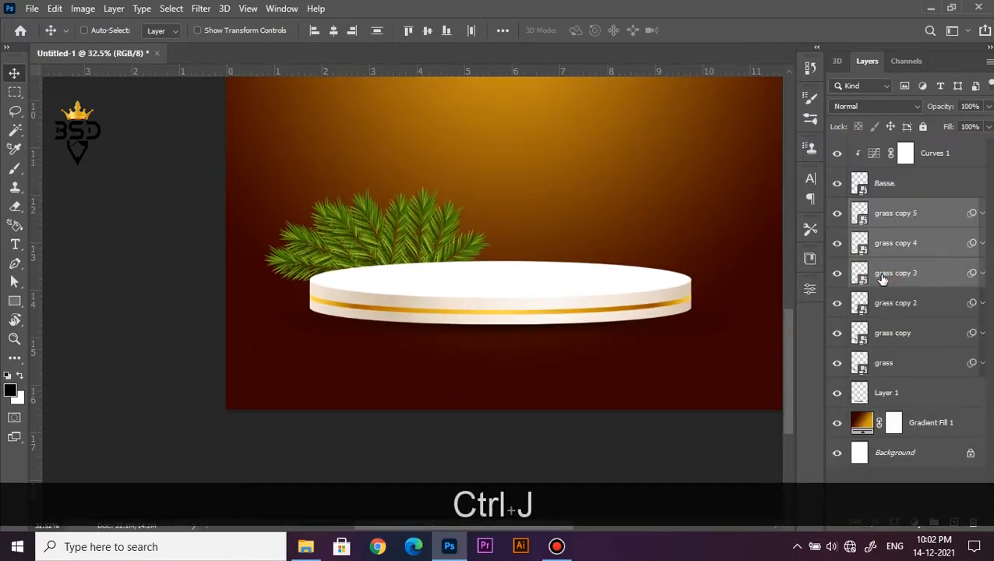
key("ctrl+t")
right_click(443, 220)
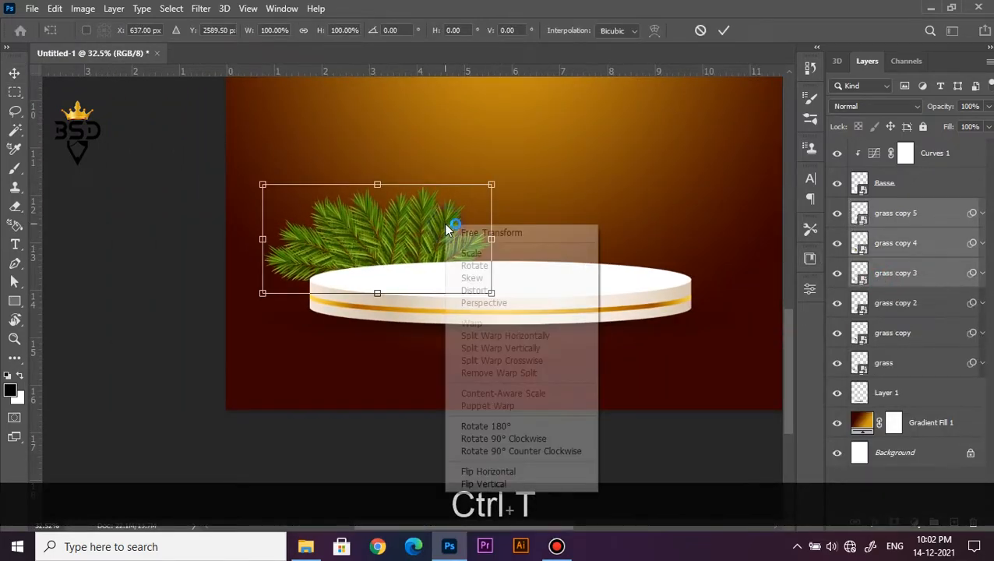
left_click(467, 471)
- Move the mirrored branches behind the podium's right half and nudge them slightly right to match the left group
scroll(411, 270, "up", 2)
left_click_drag(410, 271, 577, 254)
scroll(646, 241, "up", 1)
key("space")
key("Return")
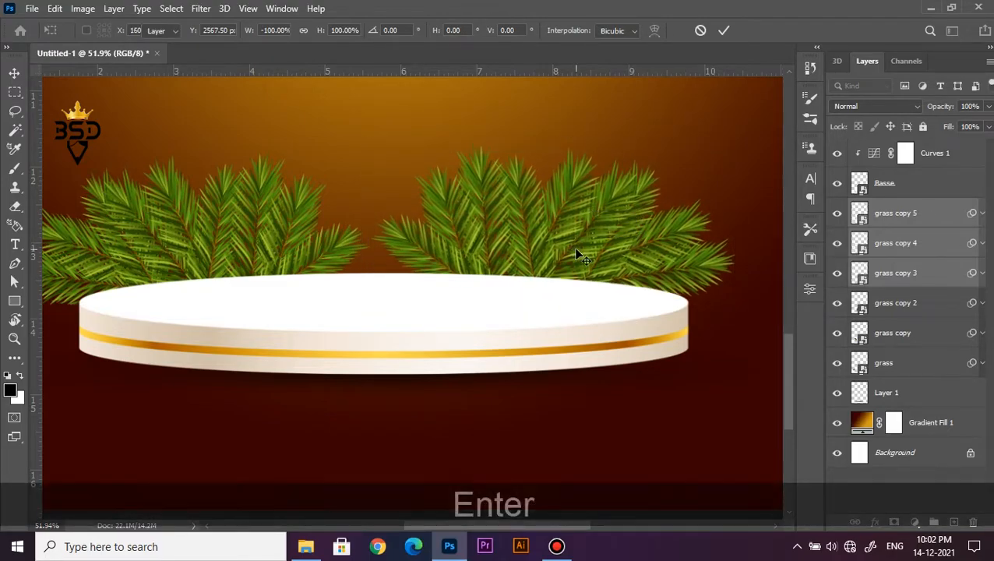
scroll(577, 253, "down", 2)
key("Right")
key("Right")
key("Right")
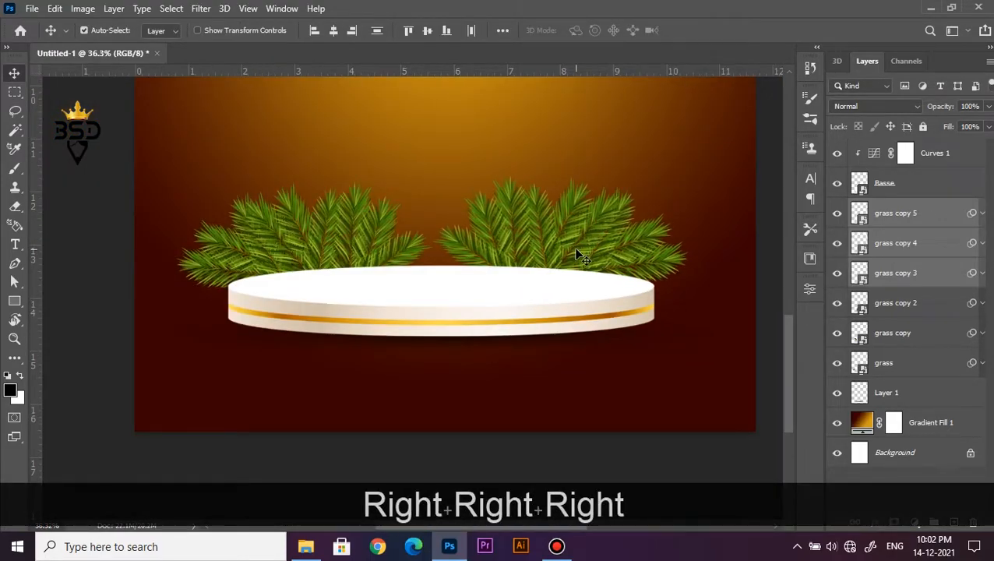
key("Right")
key("Right")
scroll(464, 270, "down", 1)
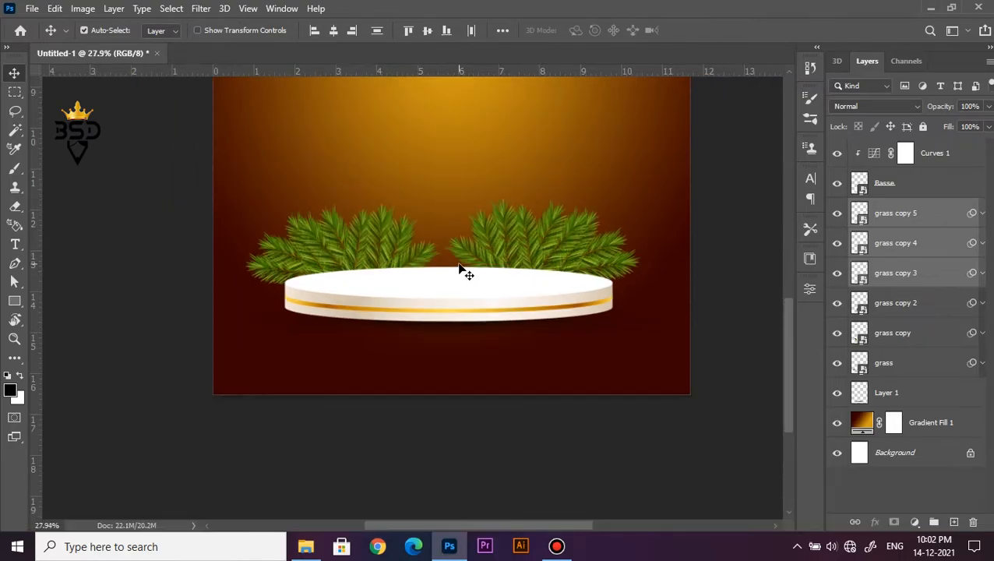
- Duplicate a mirrored grass branch, rotate the copy clockwise, and fit it into the gap behind the podium's centre
scroll(466, 273, "up", 3)
right_click(470, 248)
left_click(487, 255)
left_click_drag(484, 243, 388, 243)
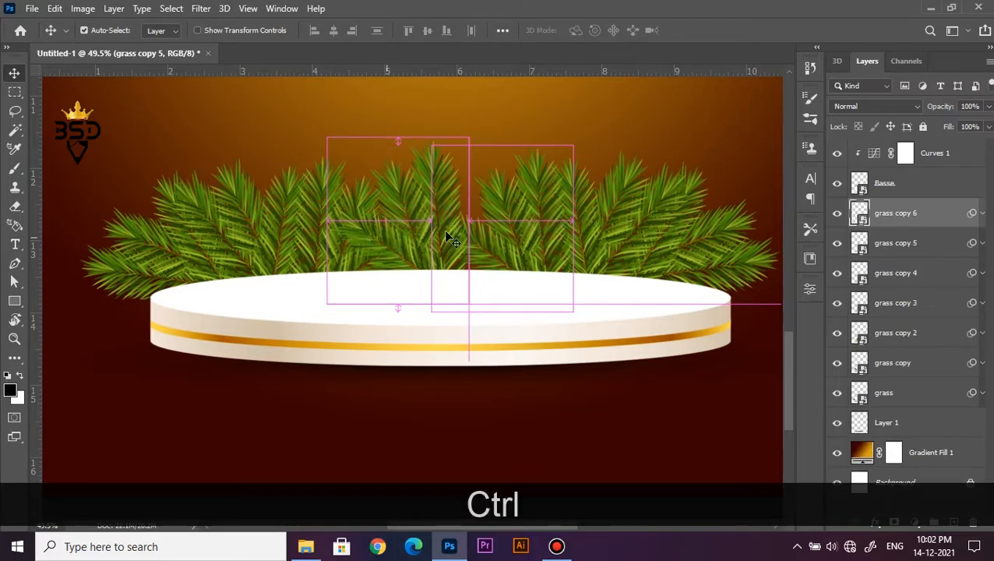
key("ctrl+t")
left_click_drag(565, 232, 535, 314)
left_click_drag(441, 268, 451, 266)
key("Return")
scroll(452, 271, "down", 2)
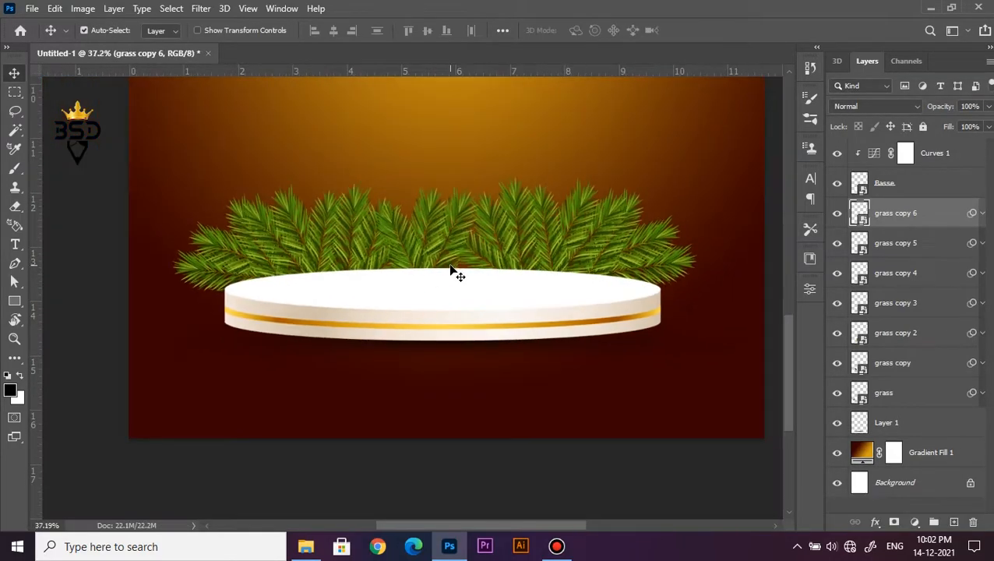
scroll(452, 272, "up", 1)
key("space")
left_click_drag(412, 277, 421, 293)
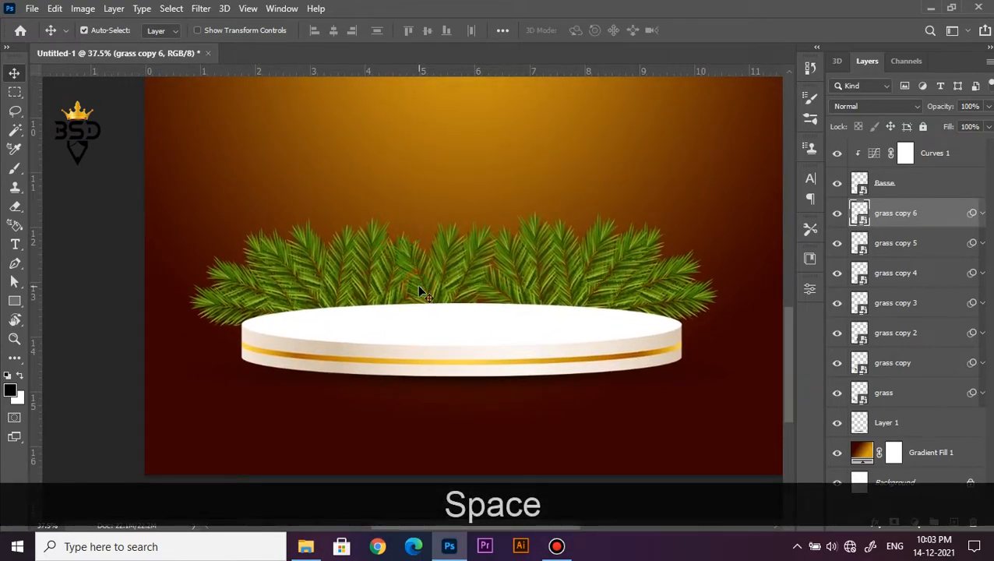
- Place the Vector-Santa-Claus-PNG-Free-Download image from the Christmas folder above the Curves 1 layer
left_click(935, 156)
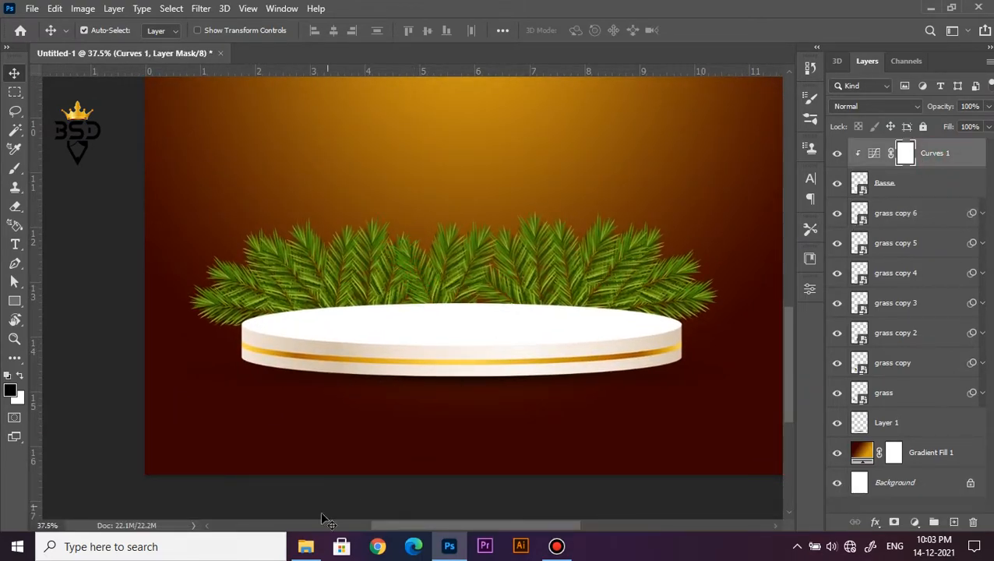
left_click(305, 546)
left_click(796, 193)
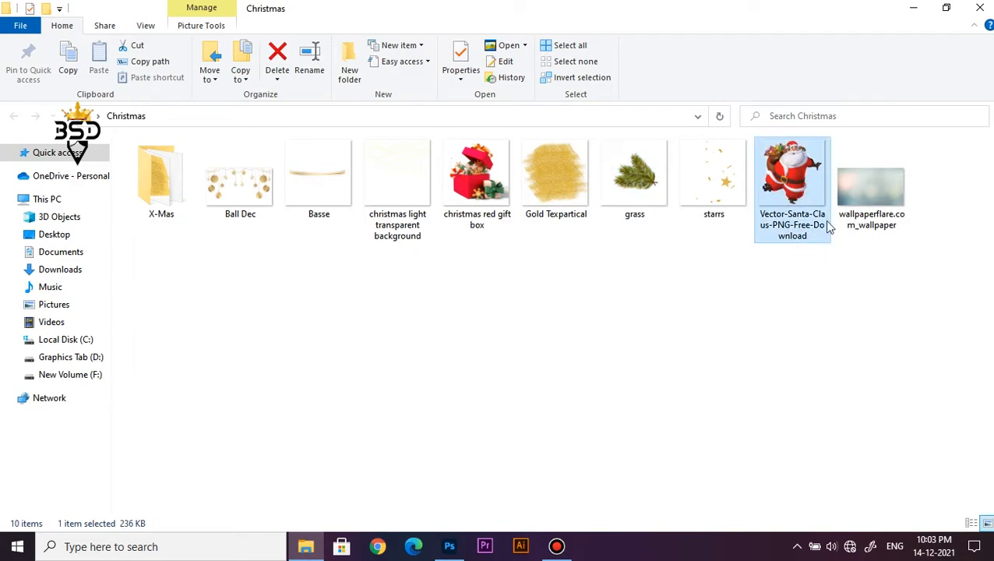
left_click_drag(785, 201, 448, 473)
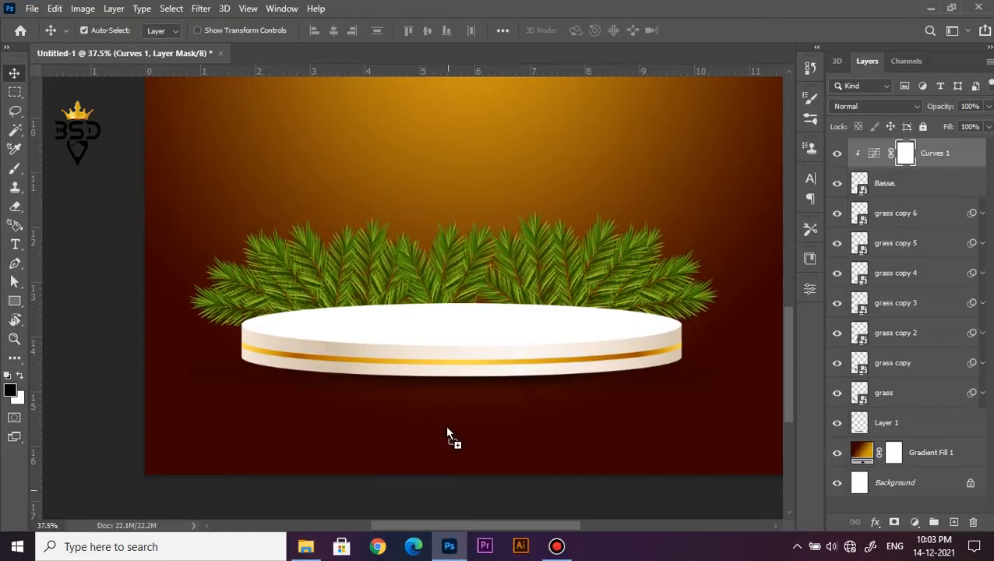
left_click_drag(443, 312, 464, 304)
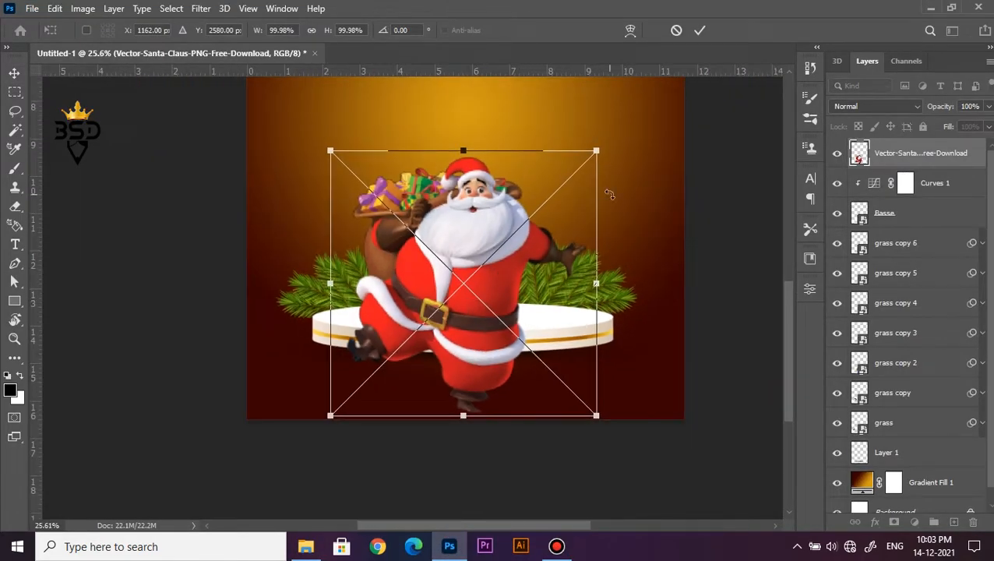
- Scale the Santa proportionally to about 122.70% and stand him on the podium, centred on the poster
left_click_drag(594, 150, 551, 204)
left_click_drag(445, 290, 443, 244)
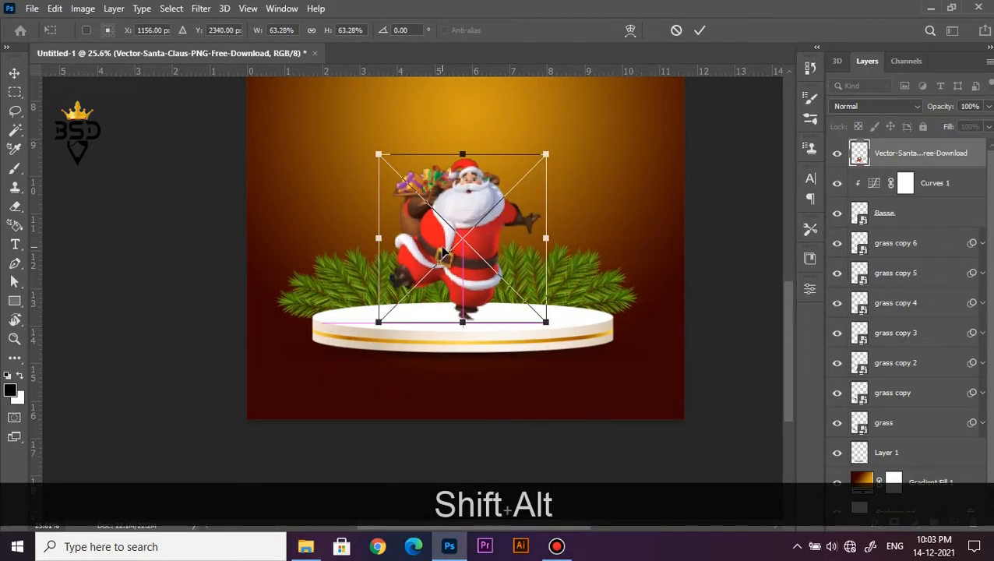
scroll(442, 246, "down", 3)
left_click_drag(464, 324, 510, 236)
left_click_drag(466, 347, 427, 350)
left_click_drag(494, 253, 516, 231)
left_click_drag(429, 311, 420, 310)
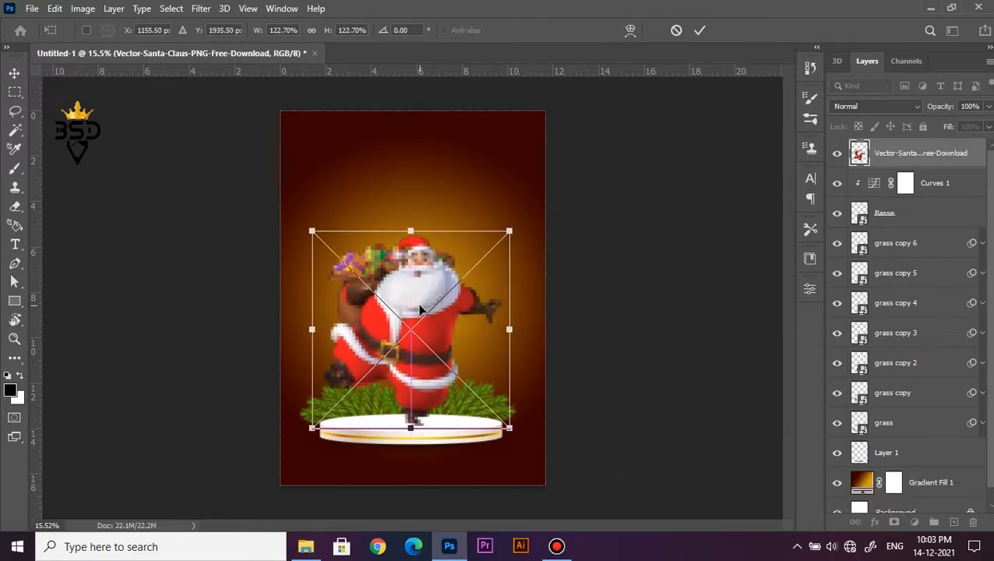
key("Return")
scroll(439, 415, "up", 2)
left_click_drag(416, 404, 471, 320)
scroll(456, 373, "down", 2)
scroll(456, 373, "up", 1)
scroll(456, 374, "down", 3)
scroll(446, 375, "up", 4)
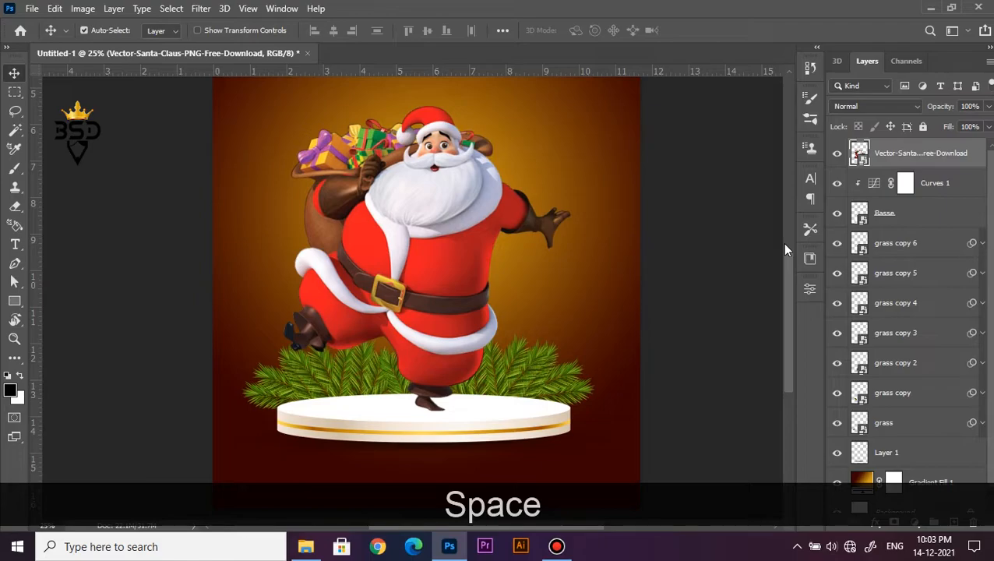
- Duplicate the Santa layer, then flip and squash the lower one to about 63.27% by -5.20% beneath his foot on the podium
key("ctrl+j")
left_click(877, 184)
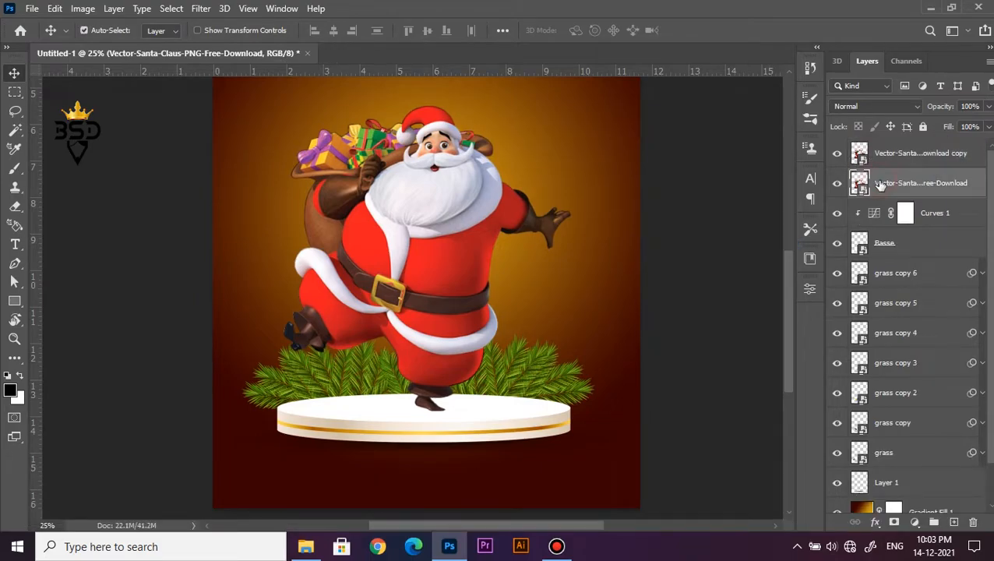
key("ctrl+t")
left_click_drag(423, 99, 421, 388)
scroll(421, 417, "up", 2)
left_click_drag(647, 414, 541, 420)
scroll(450, 442, "up", 2)
left_click_drag(411, 430, 412, 406)
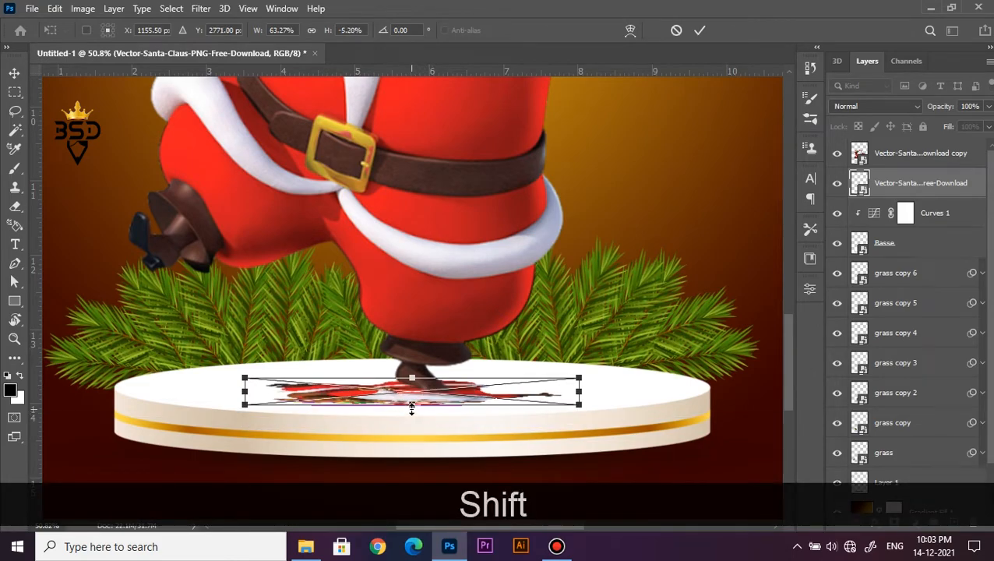
key("Return")
key("Down")
key("Down")
key("Down")
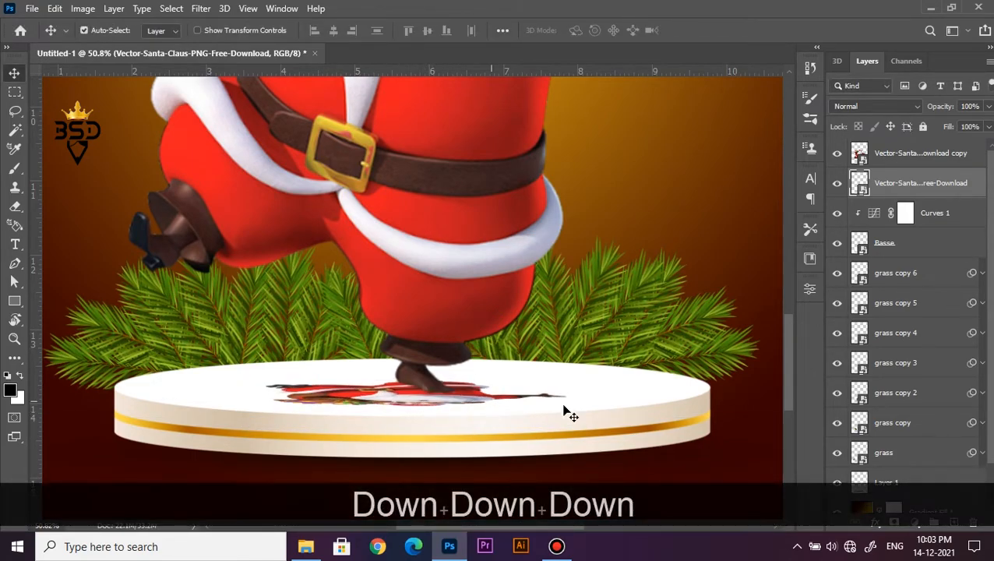
- Apply a black Color Overlay to the flattened Santa layer to make it a shadow
left_click(876, 521)
left_click(904, 450)
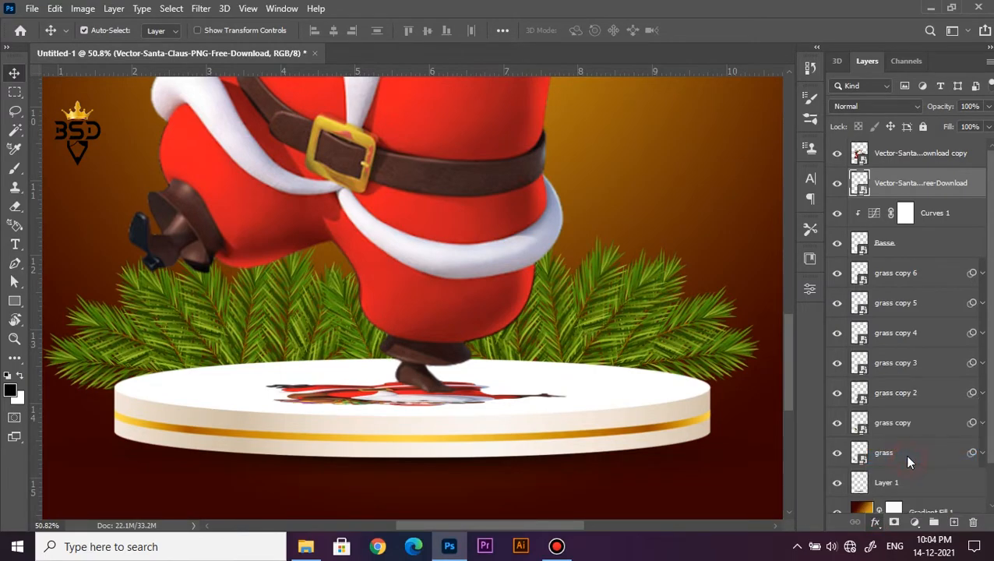
left_click(924, 206)
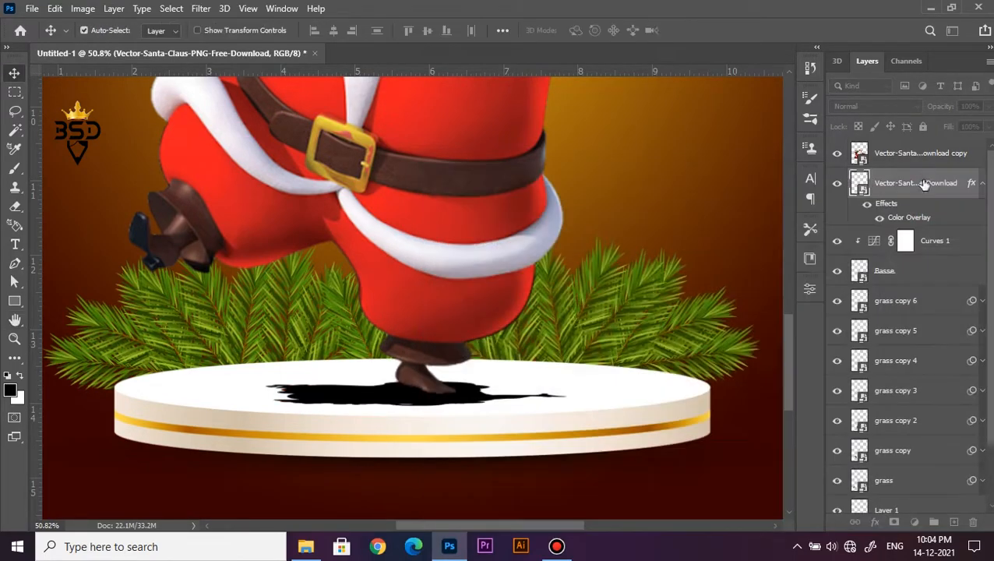
- Lower the Santa shadow layer's opacity to 60%
left_click_drag(939, 105, 911, 110)
key("Down")
key("Down")
key("Down")
key("Down")
key("Down")
key("Down")
key("Down")
key("Down")
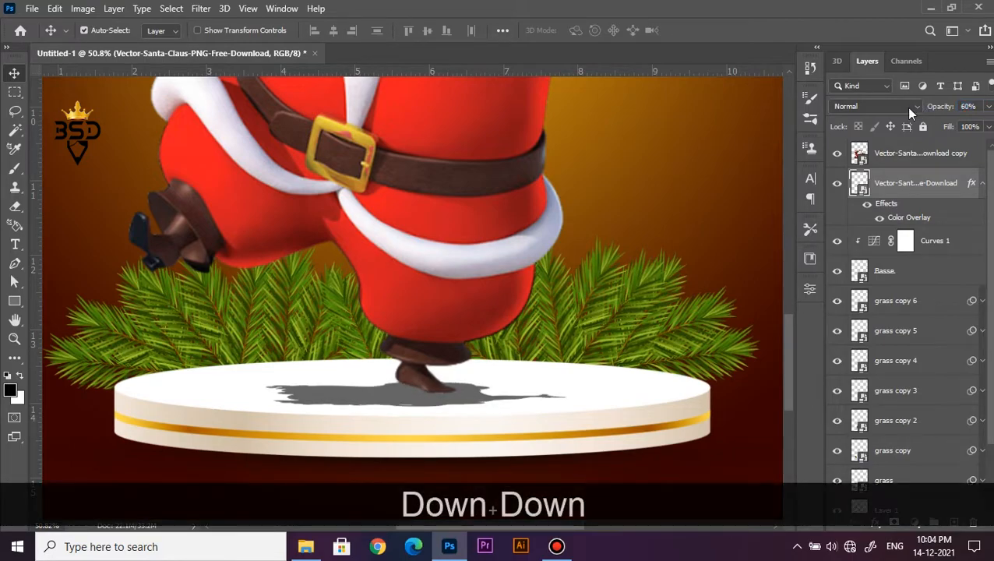
scroll(618, 176, "down", 8)
scroll(416, 325, "up", 2)
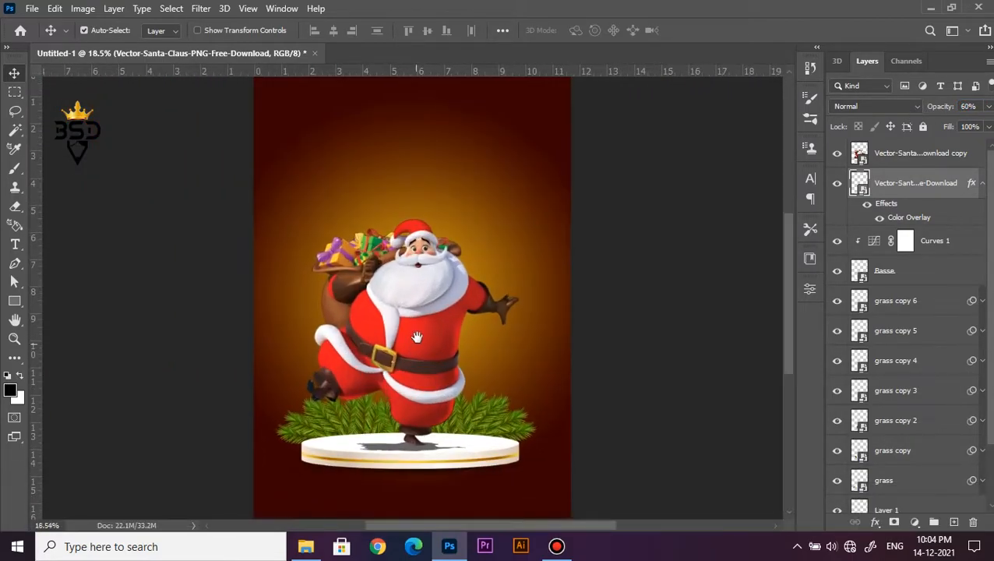
left_click_drag(408, 327, 424, 351)
- Hide both Santa layers and place the wallpaperflare.com_wallpaper image directly above the Gradient Fill 1 layer
left_click(837, 154)
left_click(838, 183)
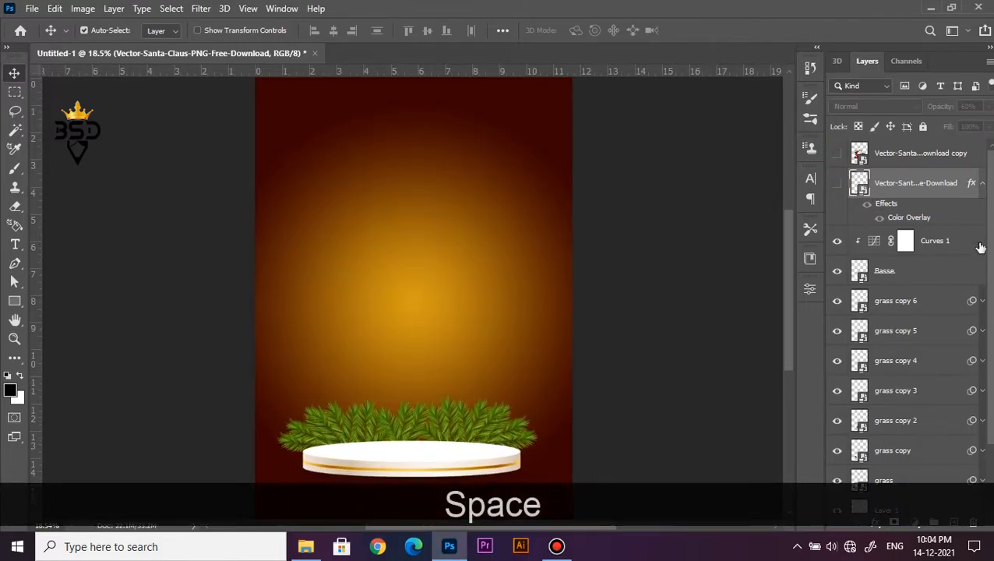
scroll(934, 458, "down", 3)
left_click(933, 474)
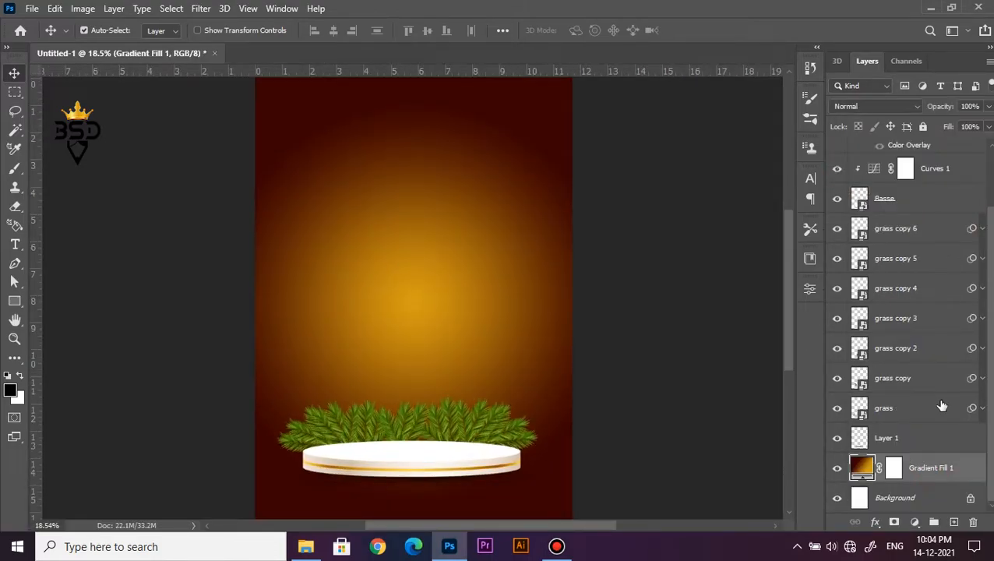
left_click(305, 548)
left_click_drag(871, 187, 394, 222)
left_click_drag(442, 239, 435, 190)
scroll(461, 193, "down", 2)
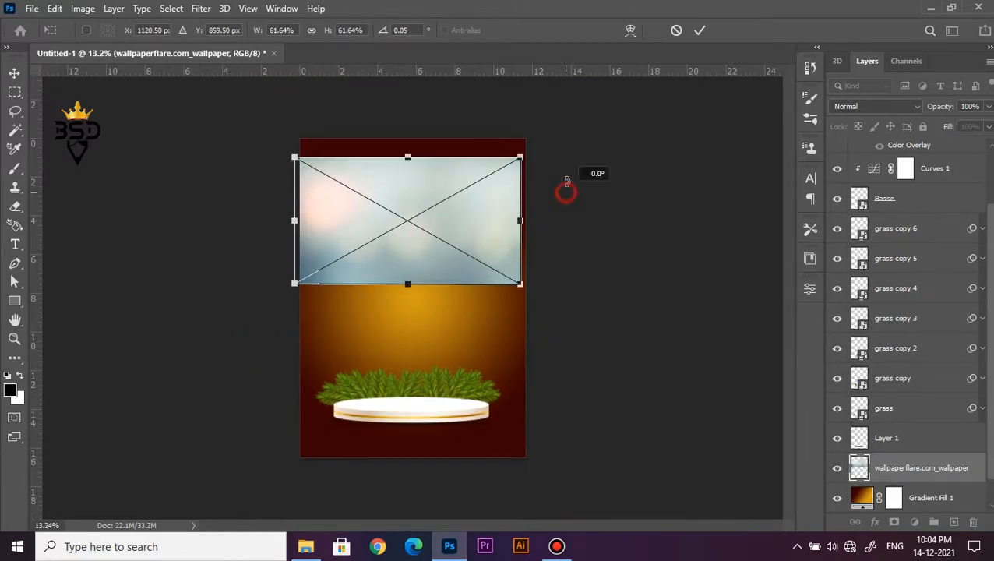
- Rotate the wallpaper to about -12.51°, scale it to about 103.66%, and cover the upper part of the poster
left_click_drag(566, 191, 561, 164)
left_click_drag(535, 261, 616, 285)
left_click_drag(474, 282, 514, 263)
key("Return")
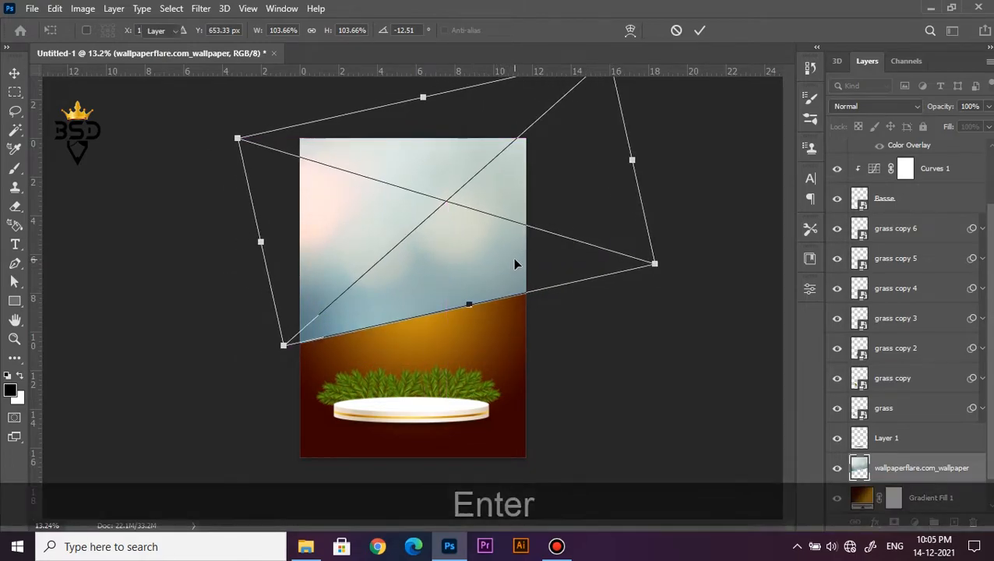
- Set the wallpaper's blend mode to Overlay and shift it slightly up and to the left
left_click(853, 106)
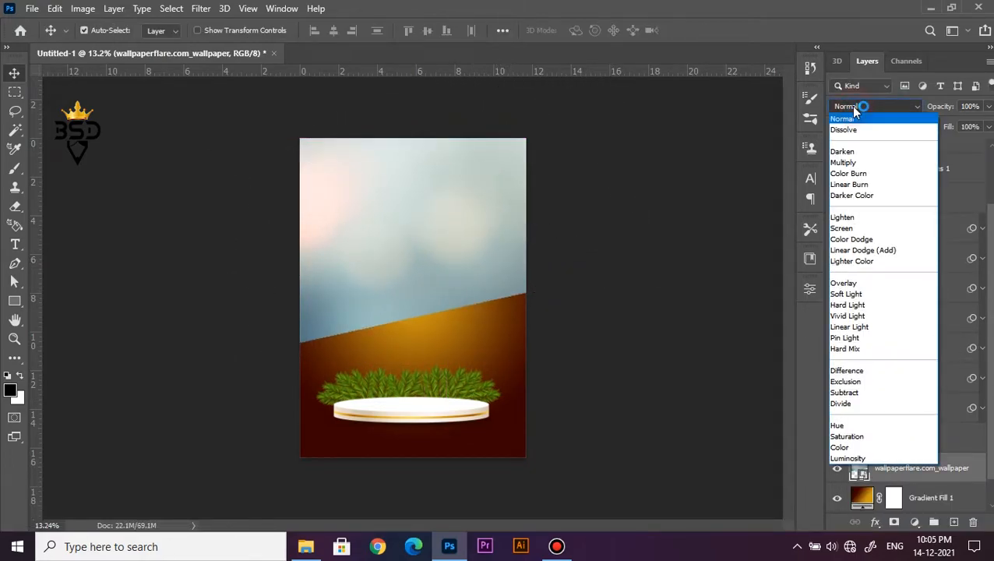
left_click(851, 284)
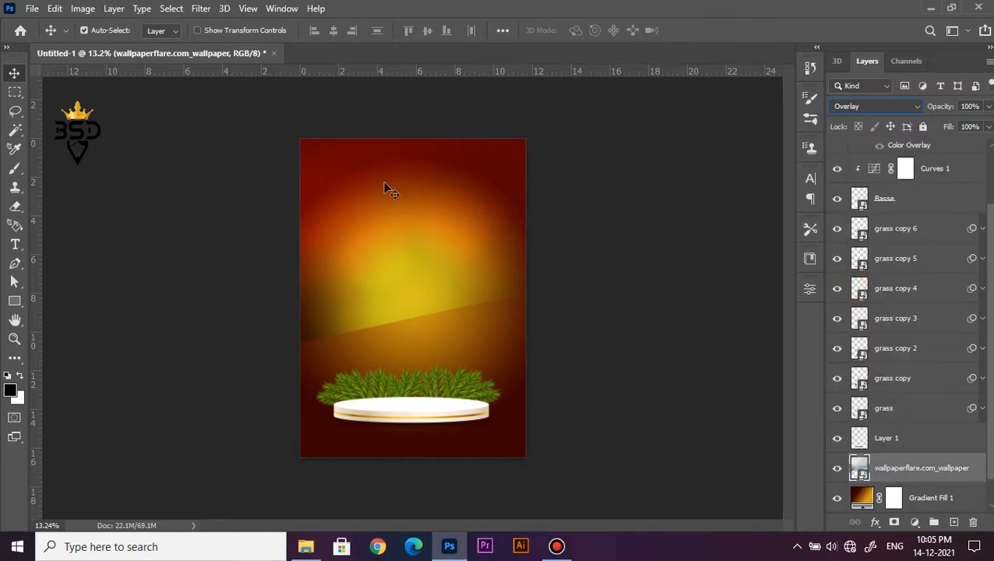
scroll(395, 261, "up", 3)
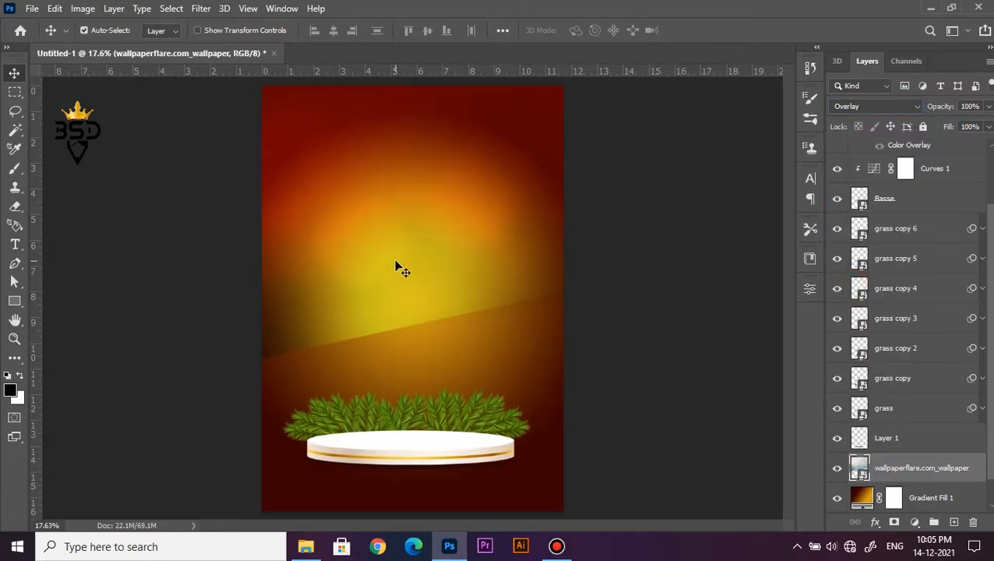
scroll(395, 261, "down", 2)
scroll(395, 261, "up", 1)
key("ctrl+t")
left_click_drag(405, 244, 383, 242)
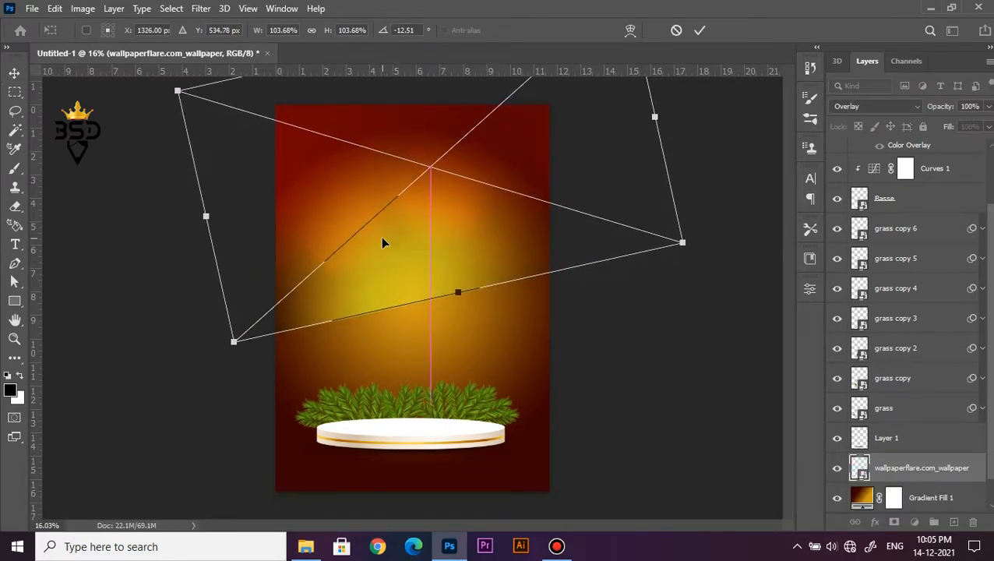
key("Return")
scroll(382, 244, "up", 1)
scroll(382, 244, "up", 1)
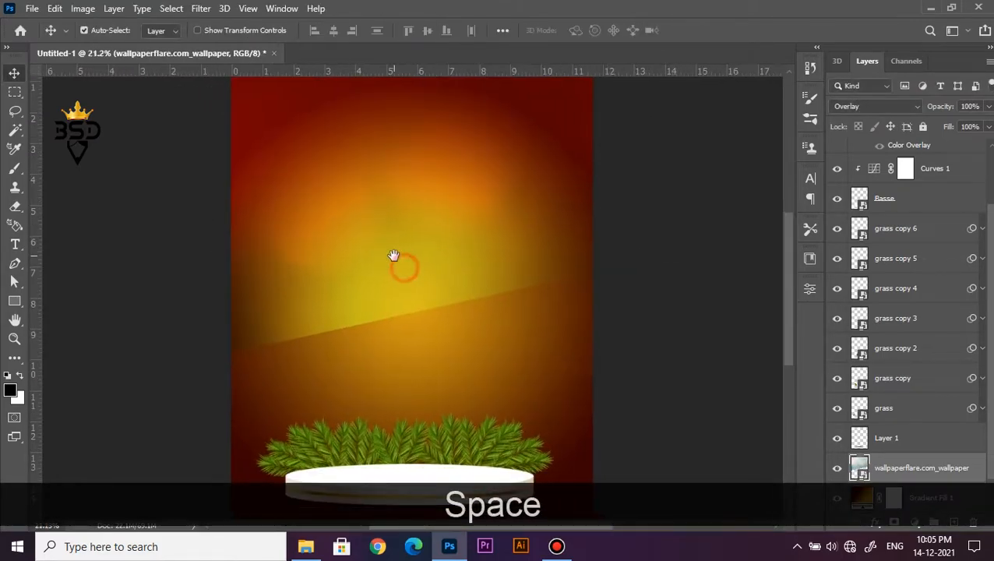
- Add a layer mask to the wallpaper and paint along its lower edge with a soft black 900 px brush to blend it
left_click(894, 522)
key("b")
key("bracketleft")
key("bracketleft")
key("bracketleft")
key("bracketleft")
key("bracketleft")
key("bracketleft")
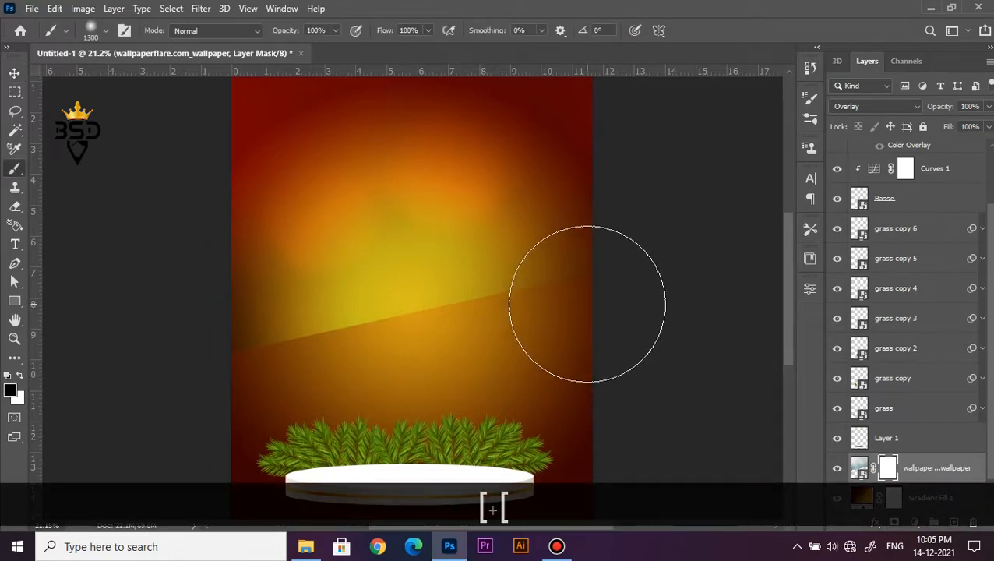
left_click_drag(542, 313, 349, 366)
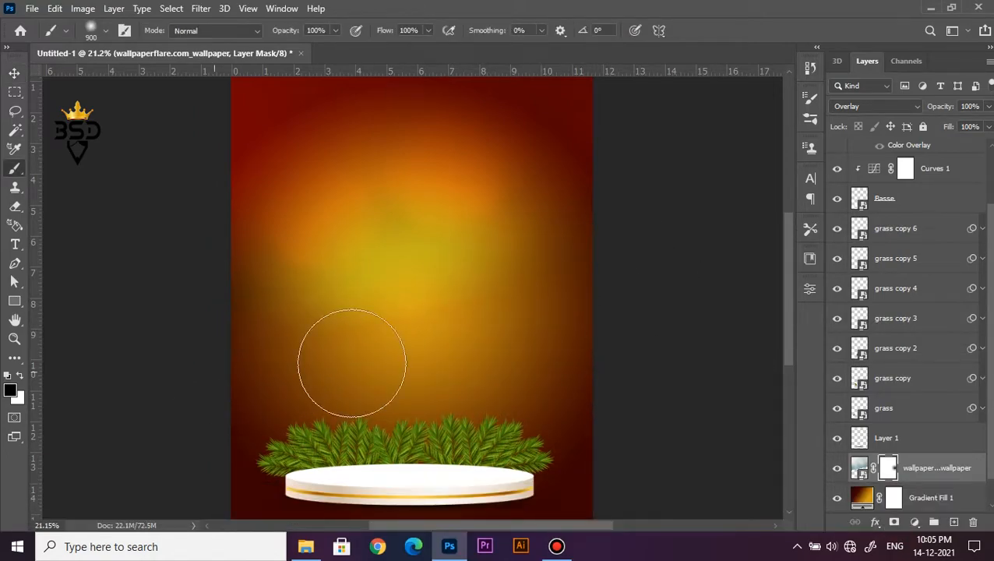
key("bracketleft")
key("bracketleft")
scroll(468, 304, "down", 1)
- Duplicate the masked wallpaper layer, flip the copy horizontally, and move it over the upper part of the poster
key("v")
key("ctrl+j")
key("ctrl+t")
right_click(470, 245)
left_click(573, 494)
left_click_drag(481, 228, 601, 216)
key("space")
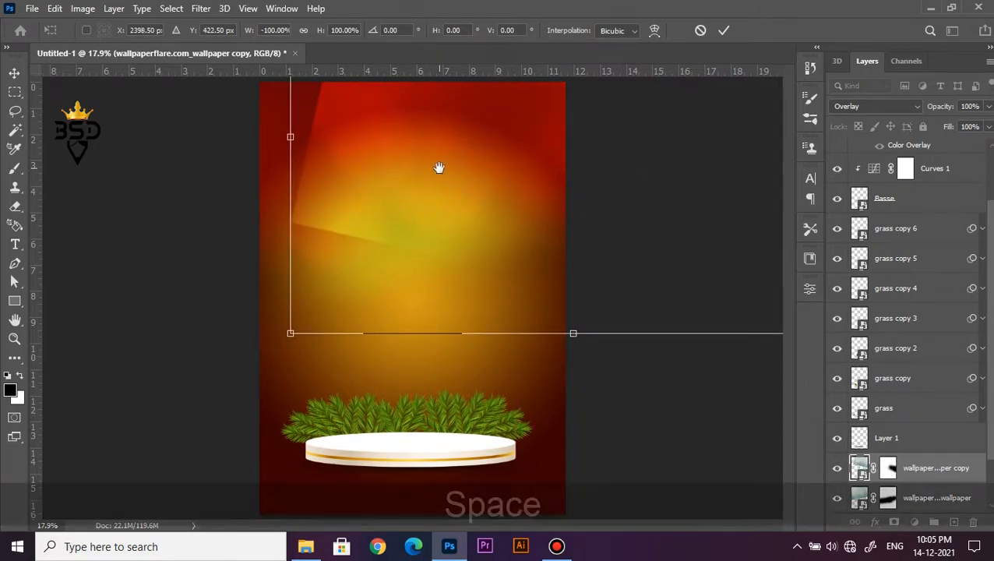
left_click_drag(427, 189, 370, 150)
key("Return")
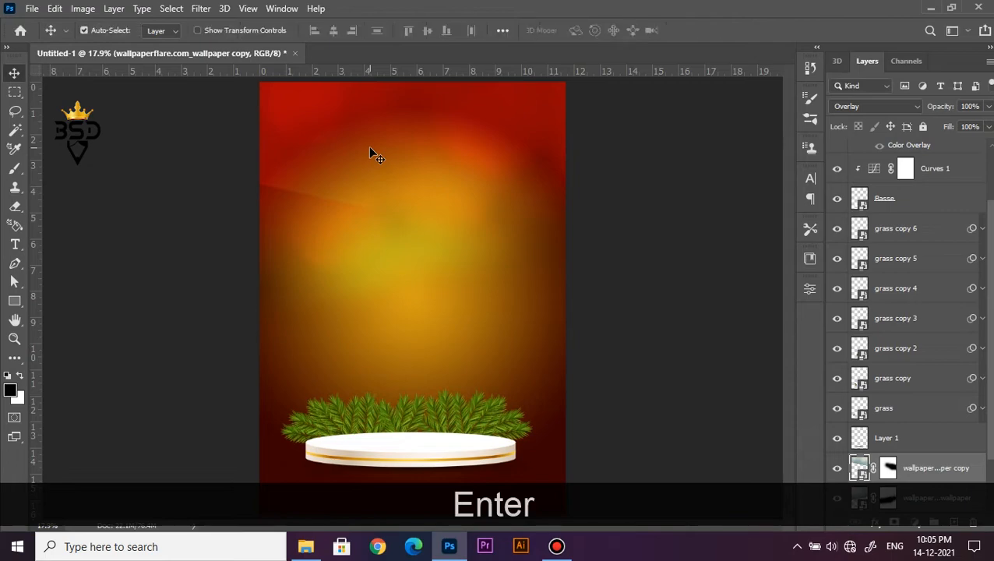
- Paint on the wallpaper copy's layer mask with the soft black 900 px brush to blend its visible edge on the poster's left side
left_click(889, 468)
key("b")
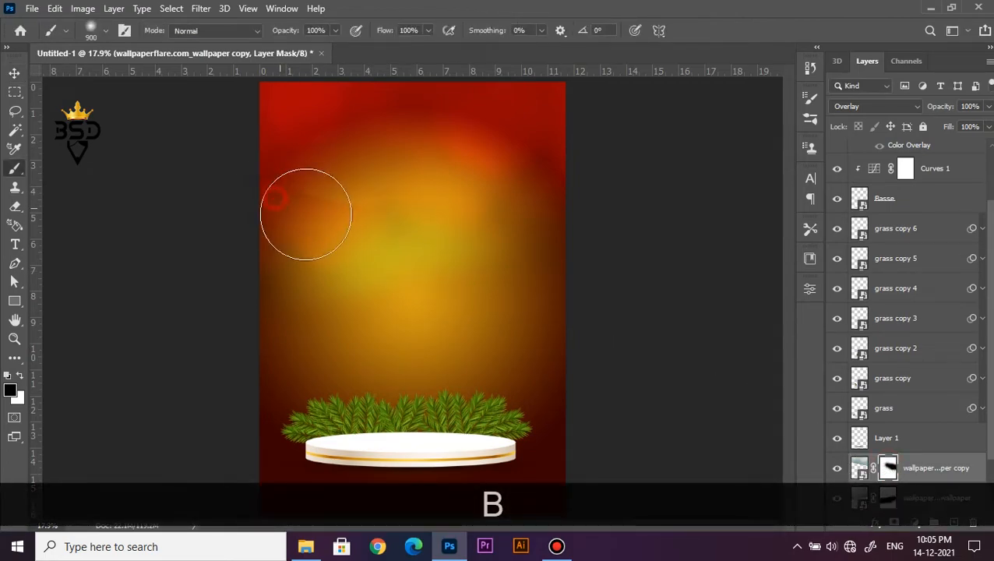
scroll(437, 273, "down", 2)
scroll(462, 300, "up", 1)
- Make both hidden Santa layers visible again
key("v")
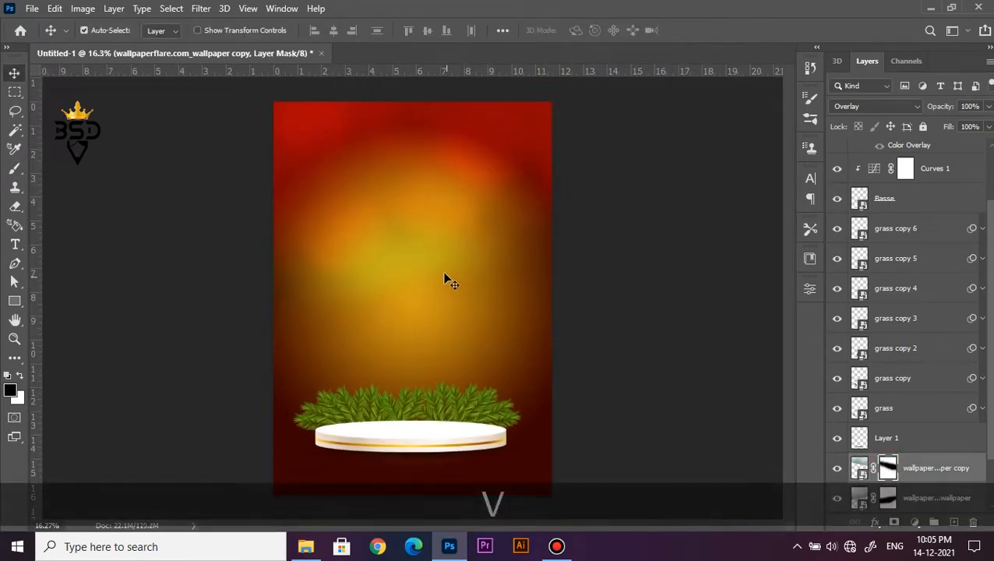
left_click_drag(988, 347, 991, 248)
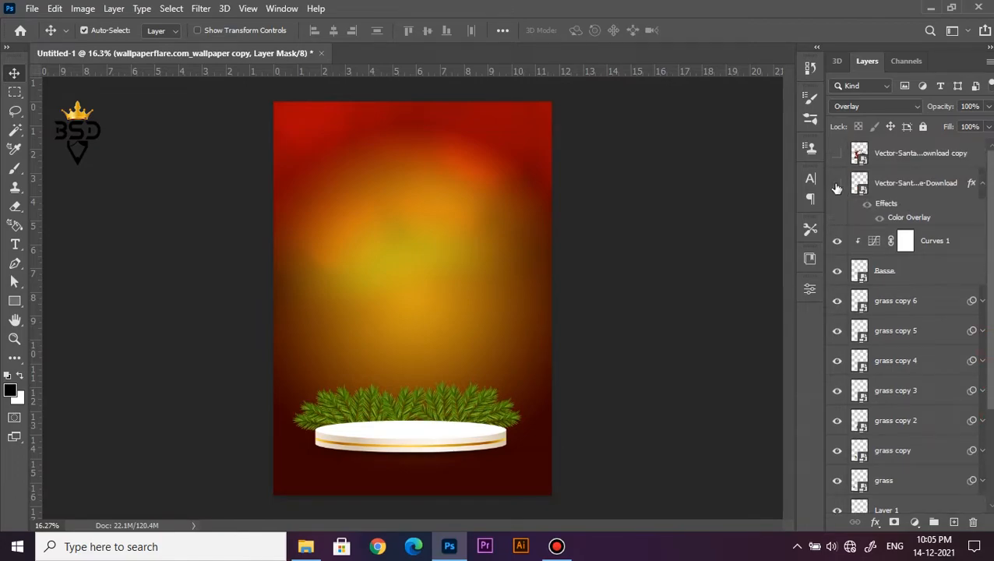
left_click(838, 153)
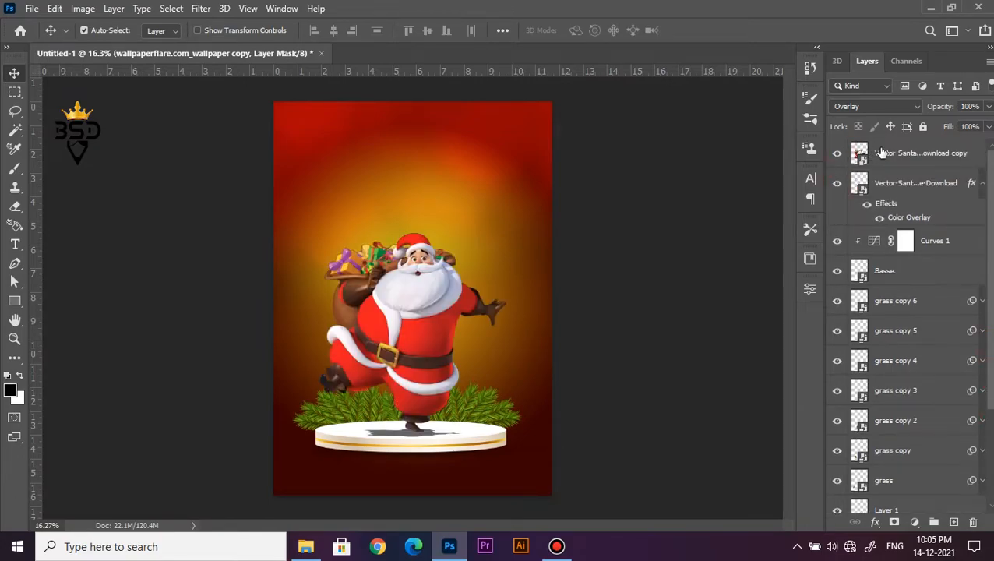
- Add a Curves adjustment clipped to the top Santa layer, with the black point input at 19 and the white point input at 232
left_click(891, 150)
scroll(435, 292, "up", 2)
left_click_drag(410, 292, 449, 246)
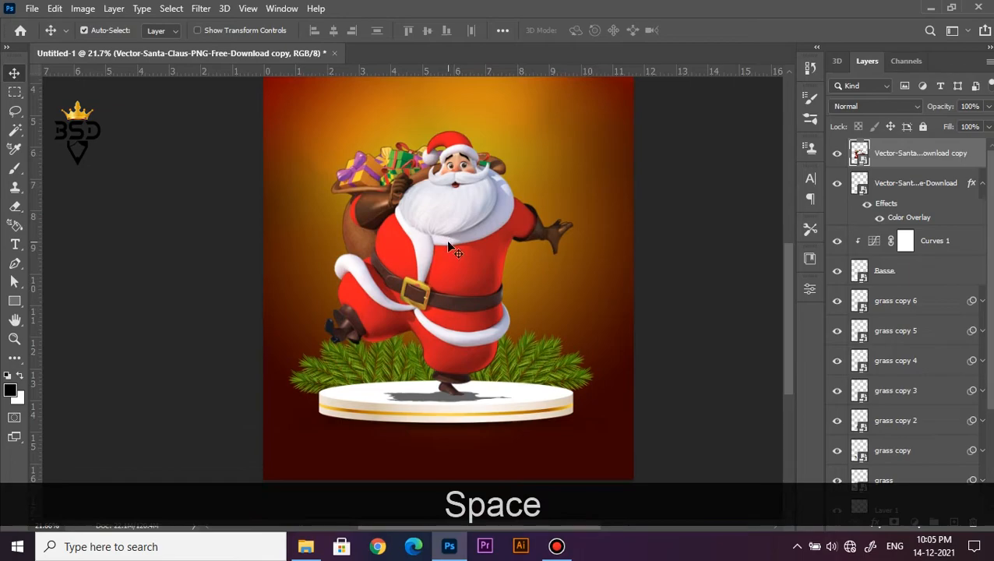
left_click(913, 522)
left_click(897, 337)
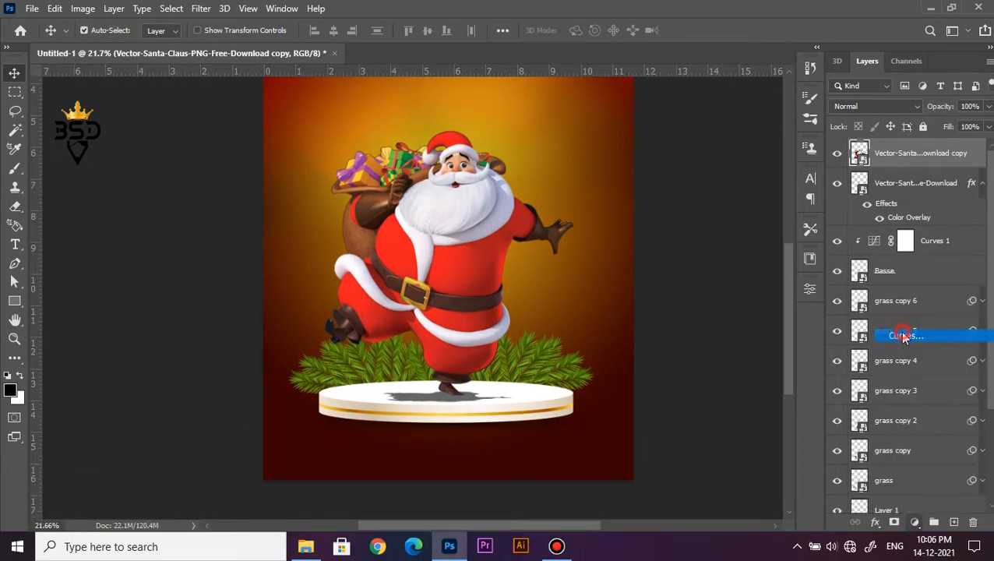
left_click(677, 403)
left_click_drag(679, 405, 681, 404)
left_click(685, 510)
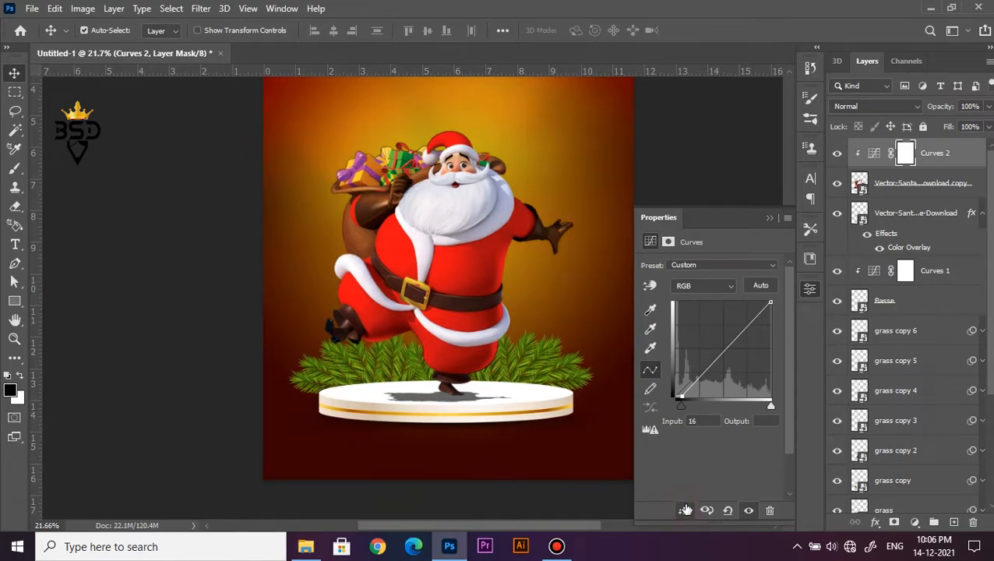
left_click_drag(680, 403, 682, 402)
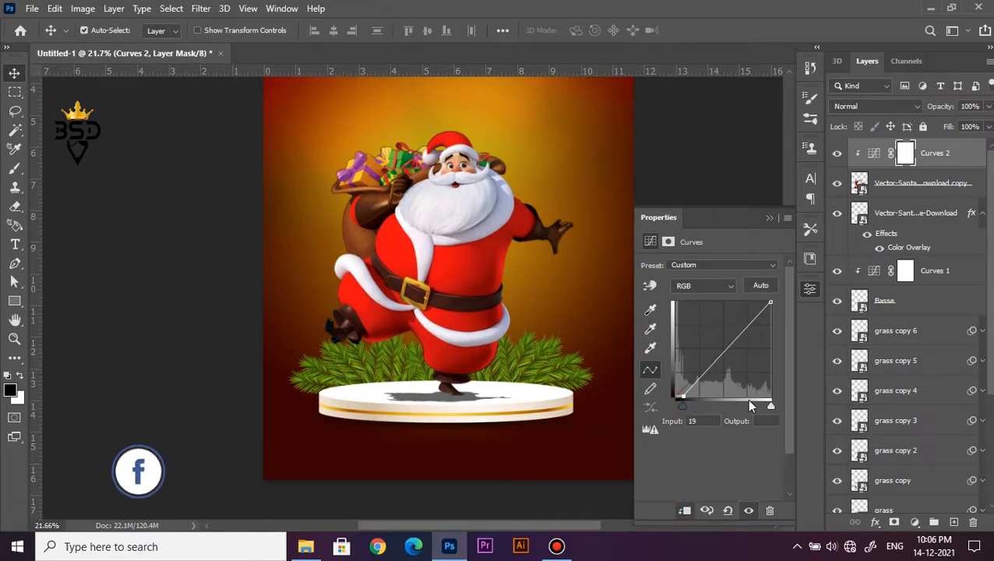
left_click_drag(768, 404, 762, 405)
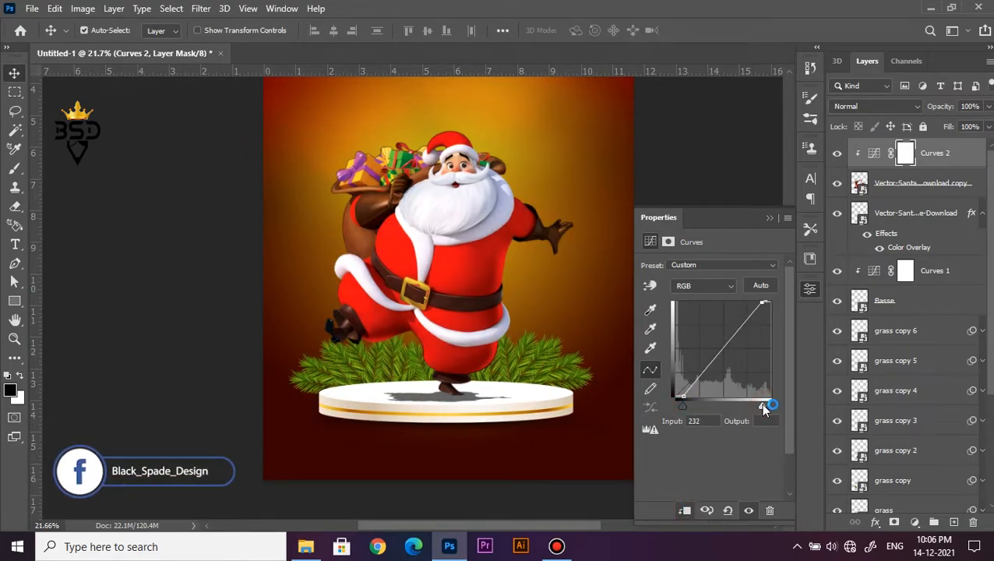
left_click(770, 219)
- Place the christmas light transparent background image above the wallpaper copy, scaled to about 72.61% across the top of the poster
scroll(514, 241, "down", 5)
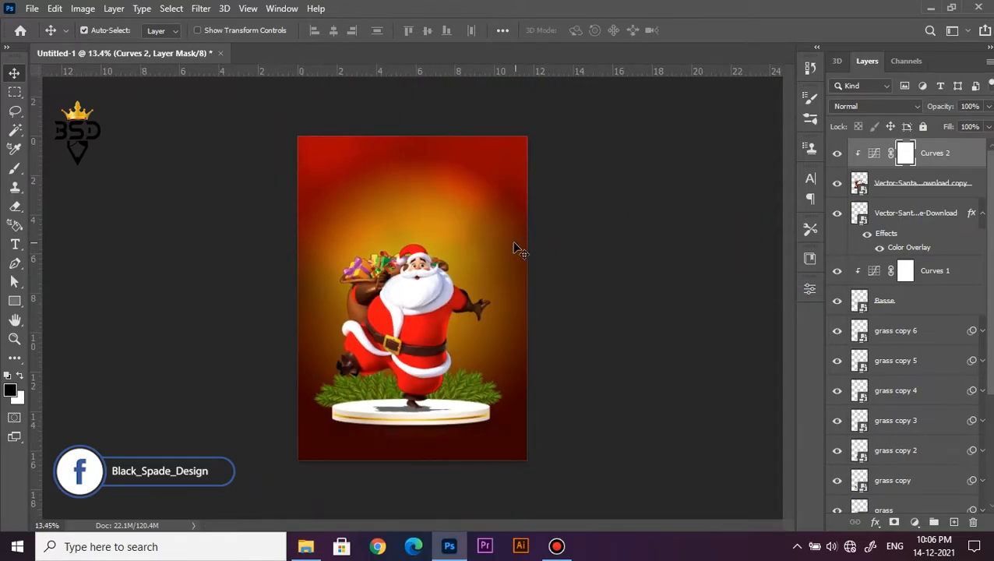
scroll(397, 267, "up", 3)
key("space")
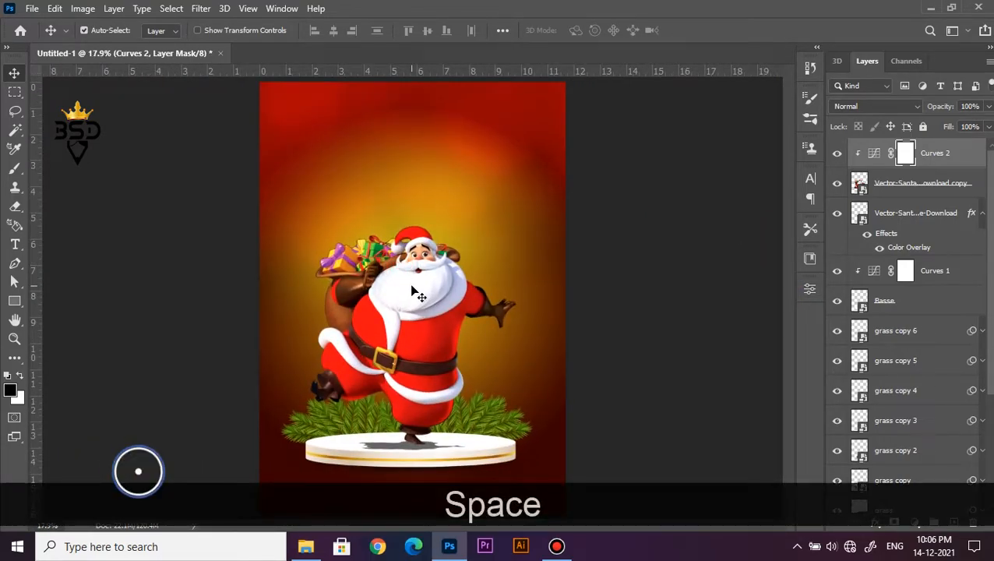
scroll(395, 263, "down", 2)
left_click_drag(990, 243, 992, 355)
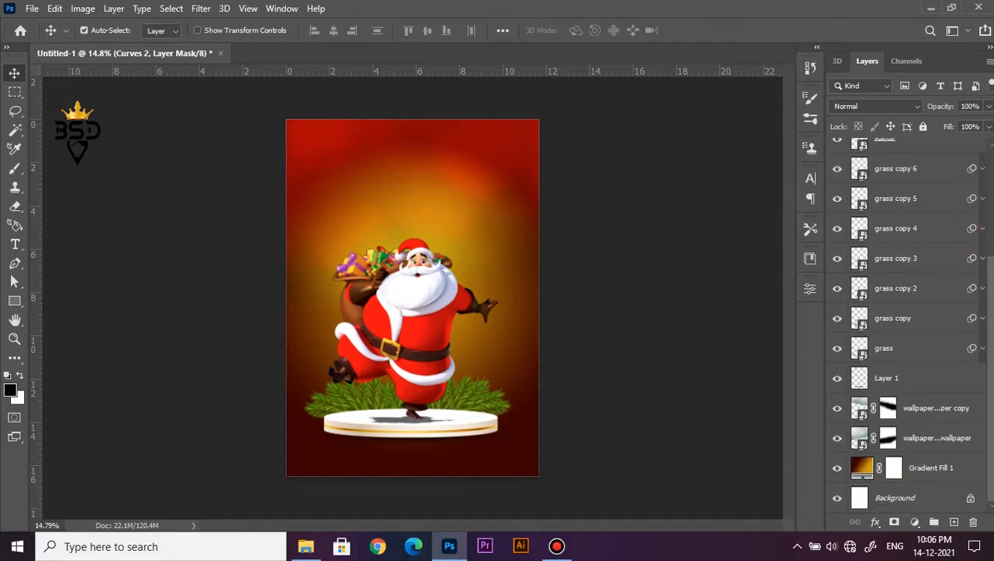
left_click(916, 413)
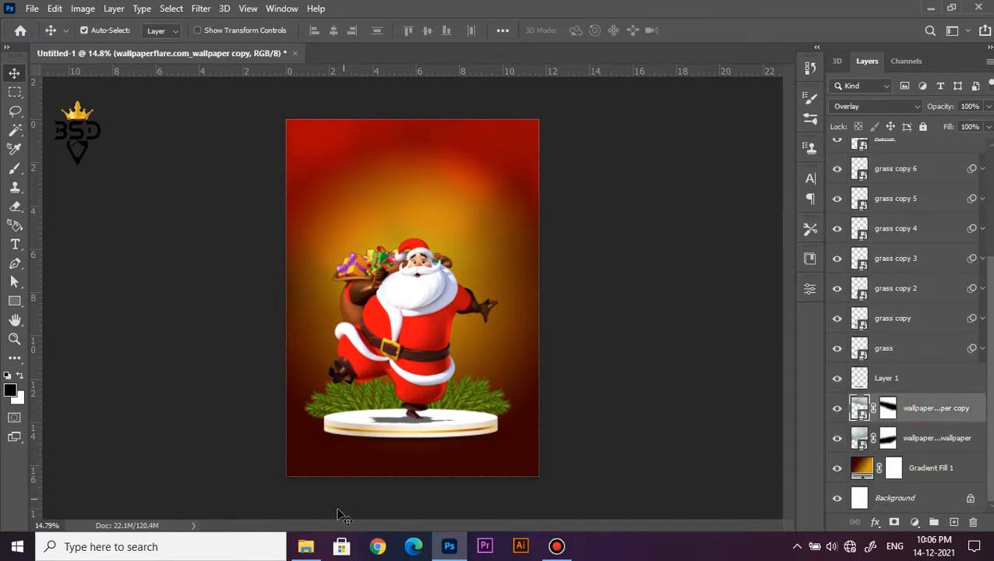
left_click(305, 547)
mouse_move(399, 172)
left_mouse_down()
mouse_move(448, 545)
mouse_move(409, 173)
left_mouse_up()
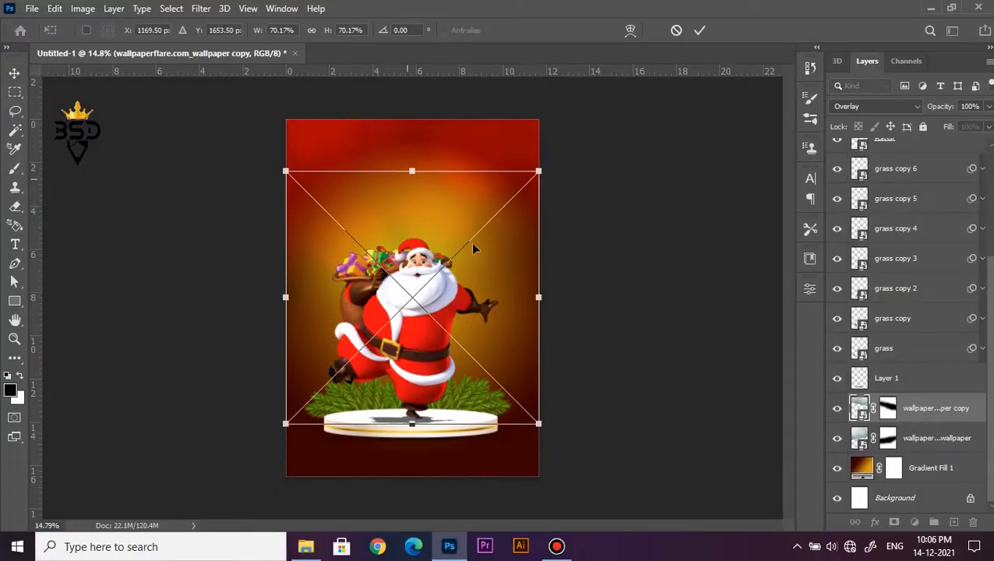
left_click_drag(490, 290, 487, 206)
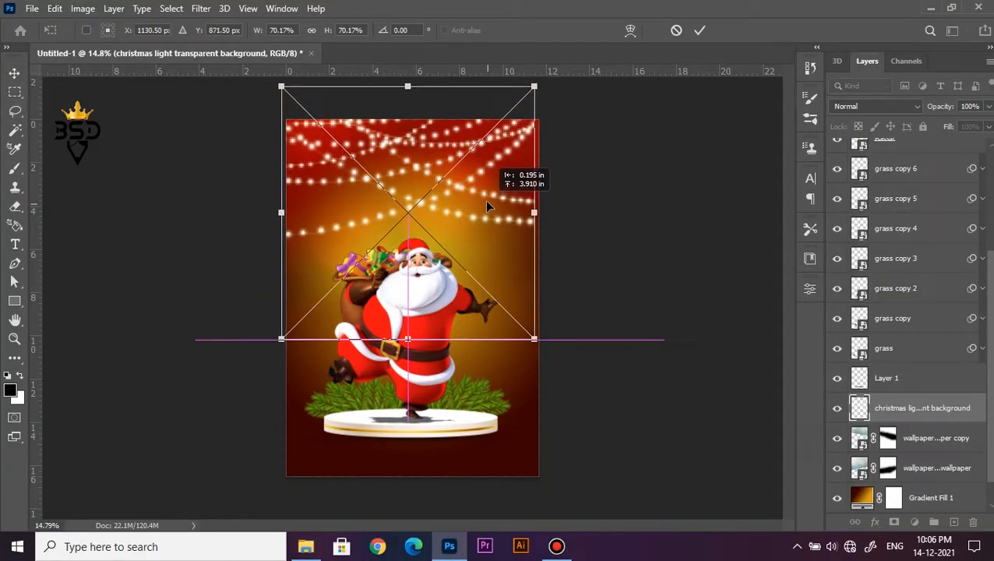
left_click_drag(541, 339, 544, 346)
left_click_drag(466, 289, 465, 270)
key("Return")
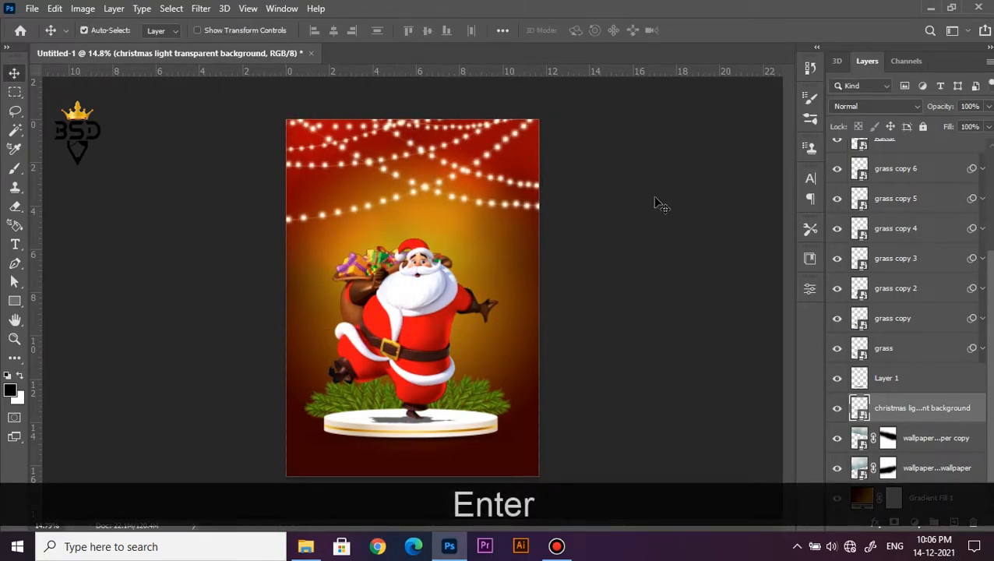
- Set the Christmas lights layer's blend mode to Overlay and nudge it slightly down
left_click(845, 106)
left_click(843, 282)
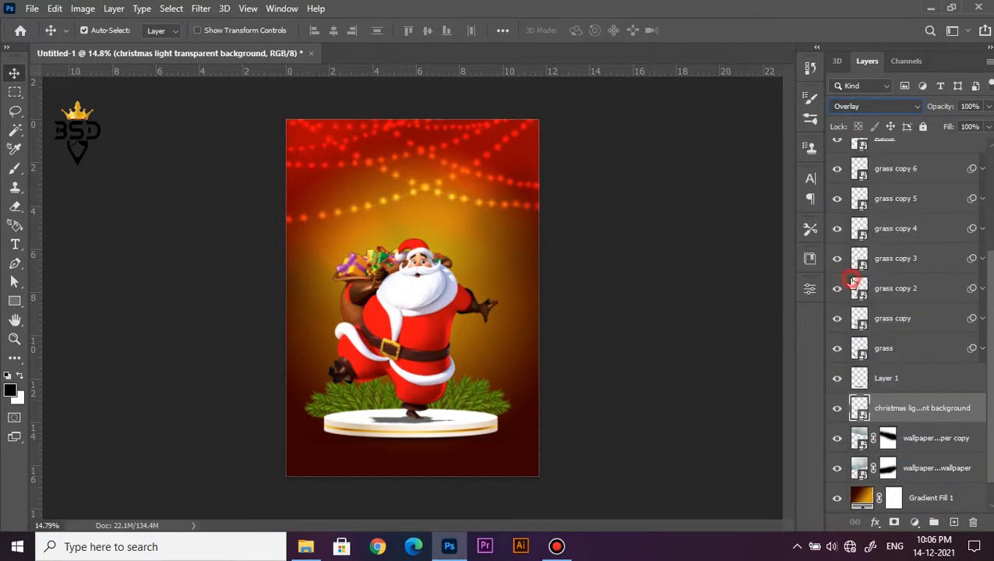
key("ctrl+t")
key("Down")
key("Down")
key("Down")
key("Down")
key("Down")
key("Down")
key("Down")
key("Down")
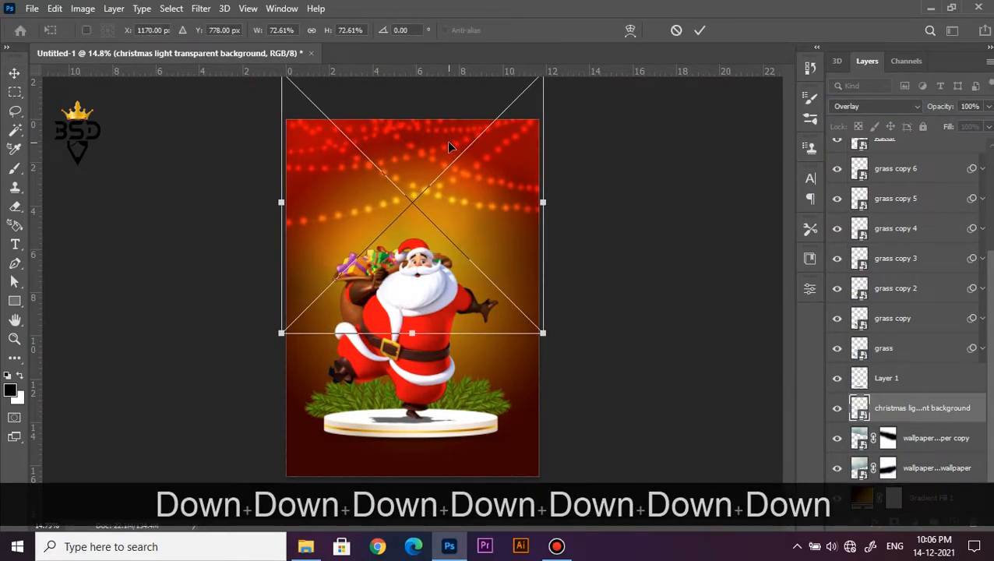
key("Return")
- Place the Ball Dec image above the Christmas lights layer, scaled to about 44.40% and hanging from the poster's upper edge
scroll(449, 143, "up", 3)
left_click_drag(426, 160, 443, 230)
left_click(305, 546)
left_click(240, 201)
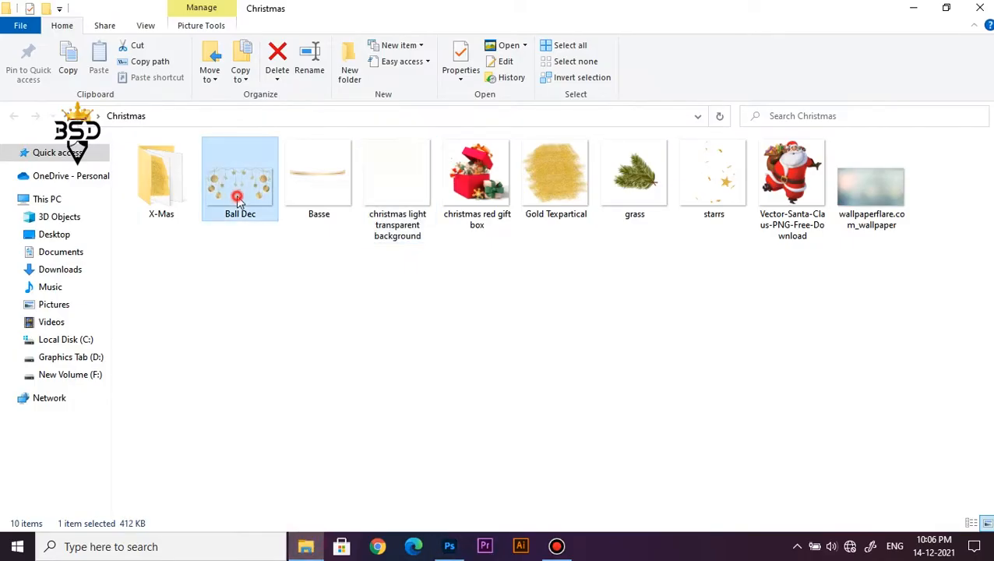
left_click_drag(235, 200, 450, 261)
left_click_drag(504, 343, 502, 253)
left_click_drag(592, 149, 596, 145)
key("Return")
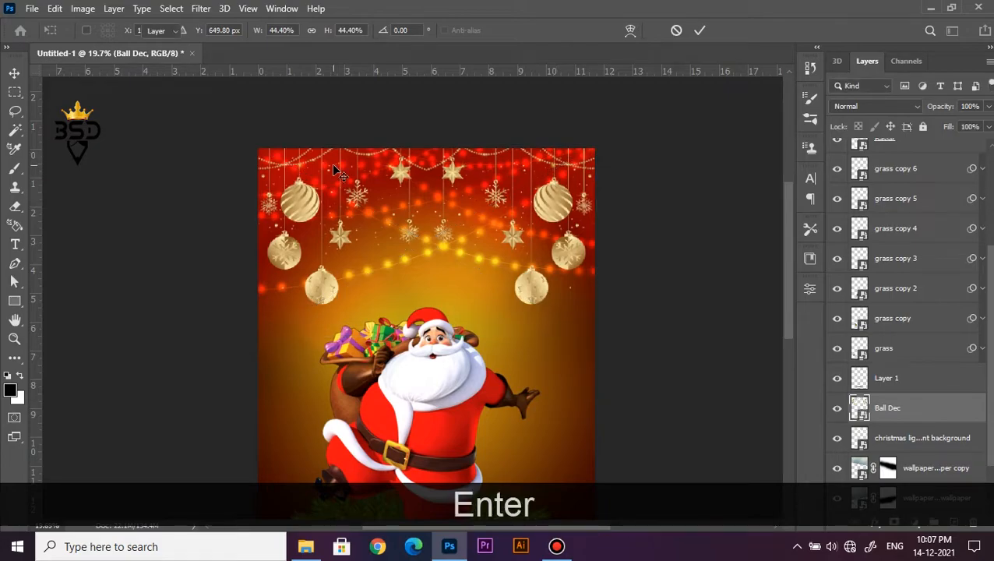
- Apply Curves to the Ball Dec layer, raising the black point input to deepen the gold decorations
key("ctrl+m")
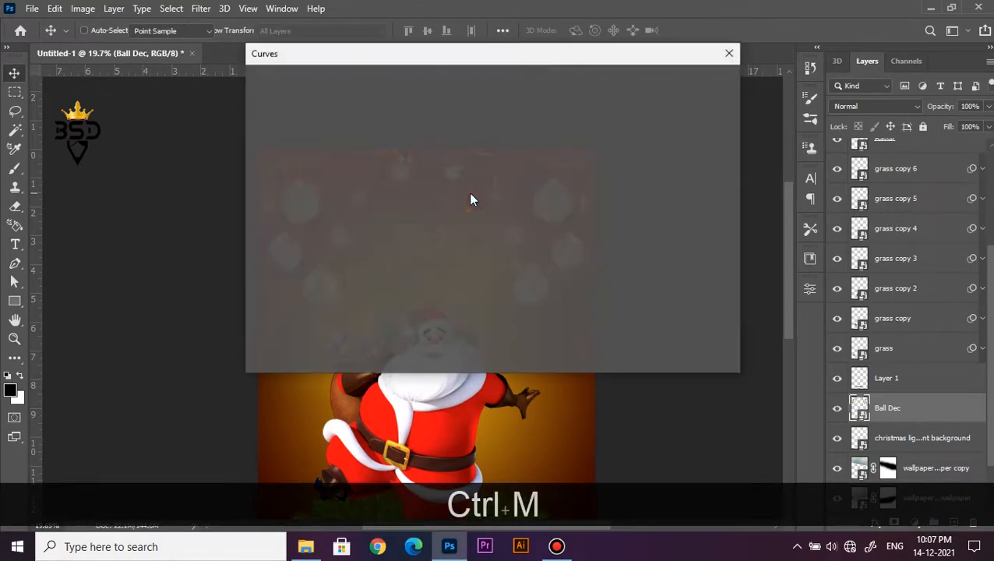
left_click_drag(356, 57, 661, 113)
left_click_drag(631, 383, 652, 374)
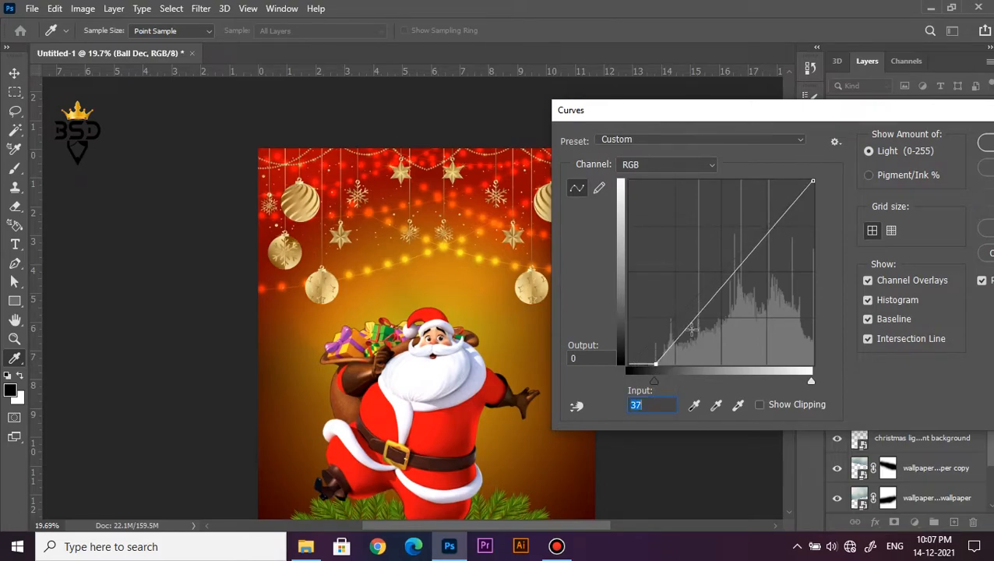
left_click_drag(681, 379, 680, 379)
left_click(985, 145)
scroll(476, 292, "down", 1)
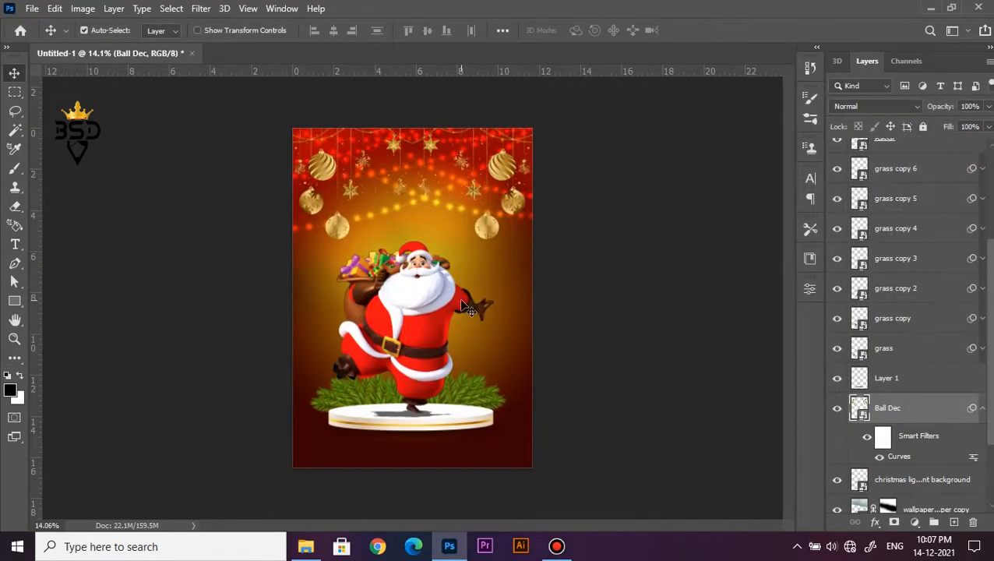
- Place the starrs image directly above the grass layer and position it to the right of Santa's legs
scroll(461, 405, "up", 3)
key("space")
left_click_drag(464, 415, 493, 230)
right_click(544, 307)
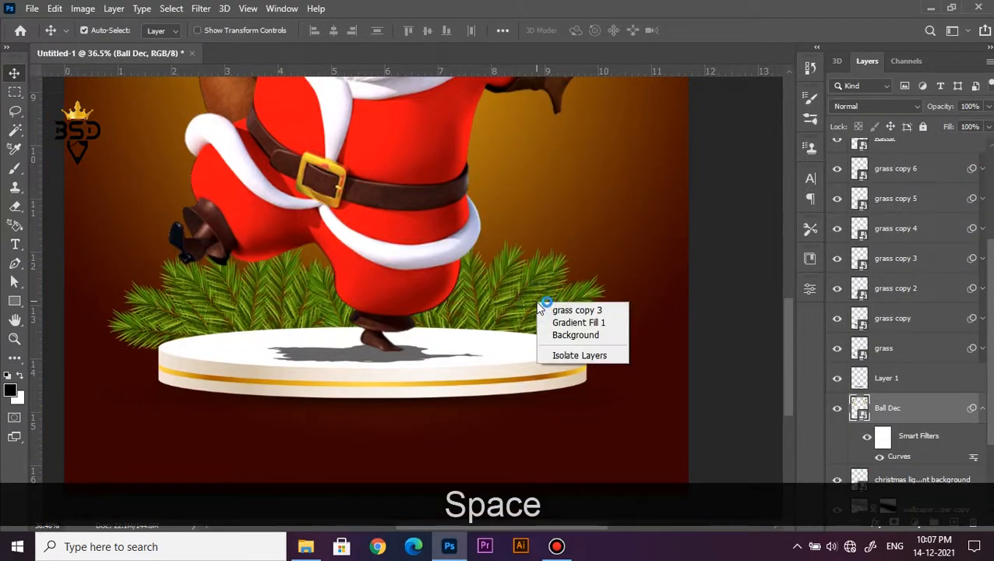
left_click(552, 311)
left_click(884, 360)
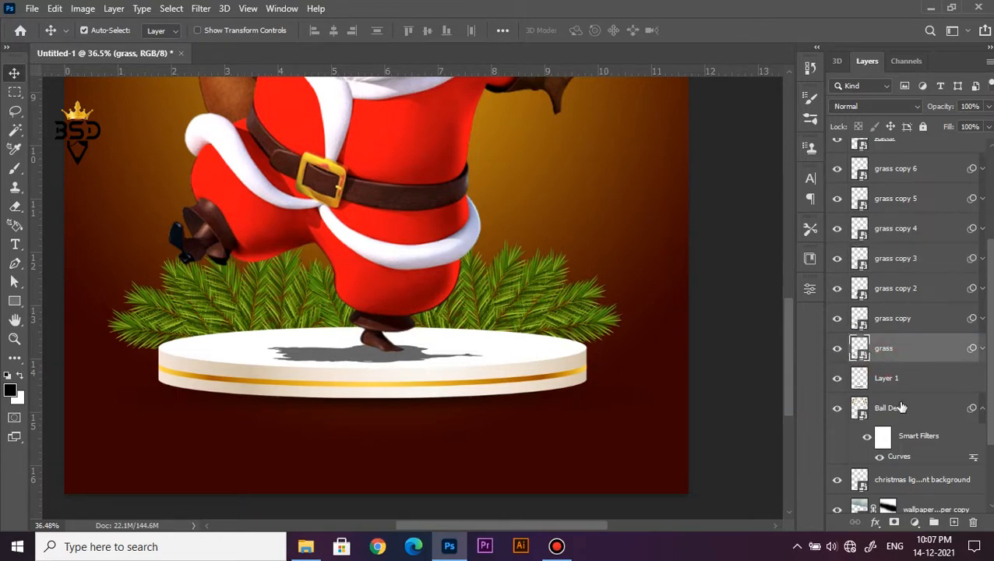
left_click(305, 546)
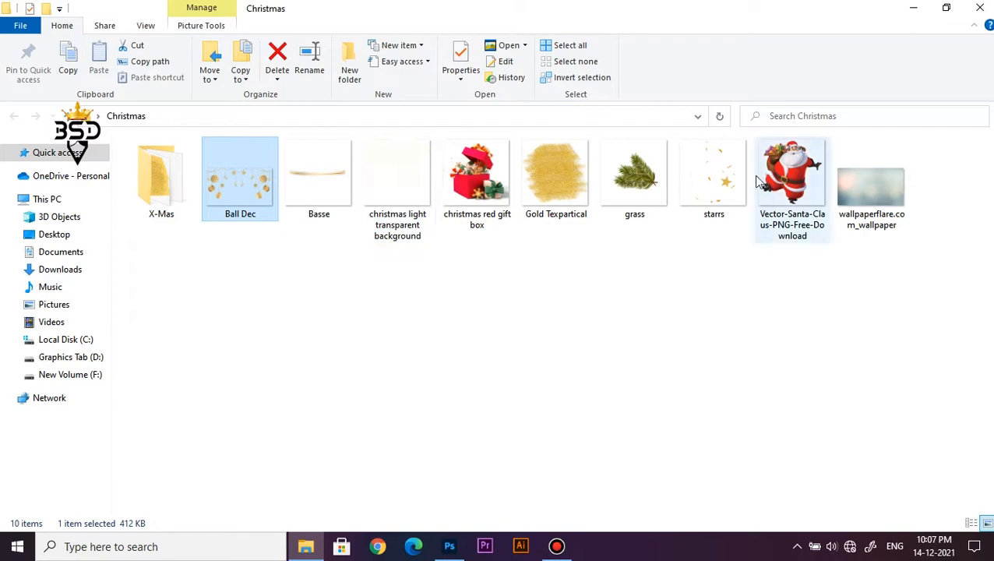
left_click(701, 216)
left_click_drag(696, 227, 515, 276)
left_click_drag(403, 256, 560, 170)
- Scale the stars to about 117.18%, rotate them about -2.1°, and settle them over the pine branches below Santa's outstretched hand
scroll(560, 169, "down", 2)
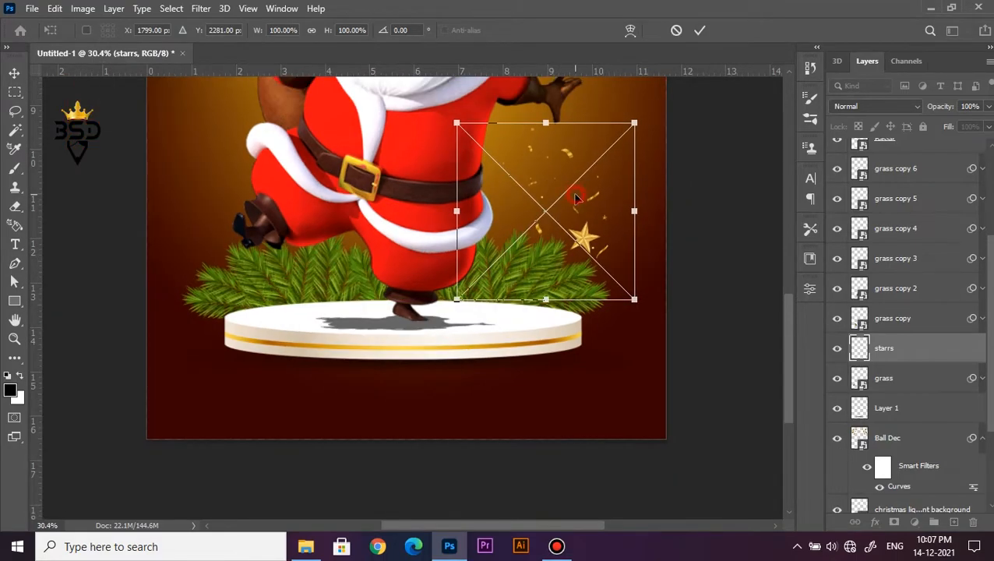
scroll(563, 173, "up", 3)
left_click_drag(547, 226, 524, 209)
left_click_drag(302, 197, 228, 150)
left_click_drag(565, 270, 565, 310)
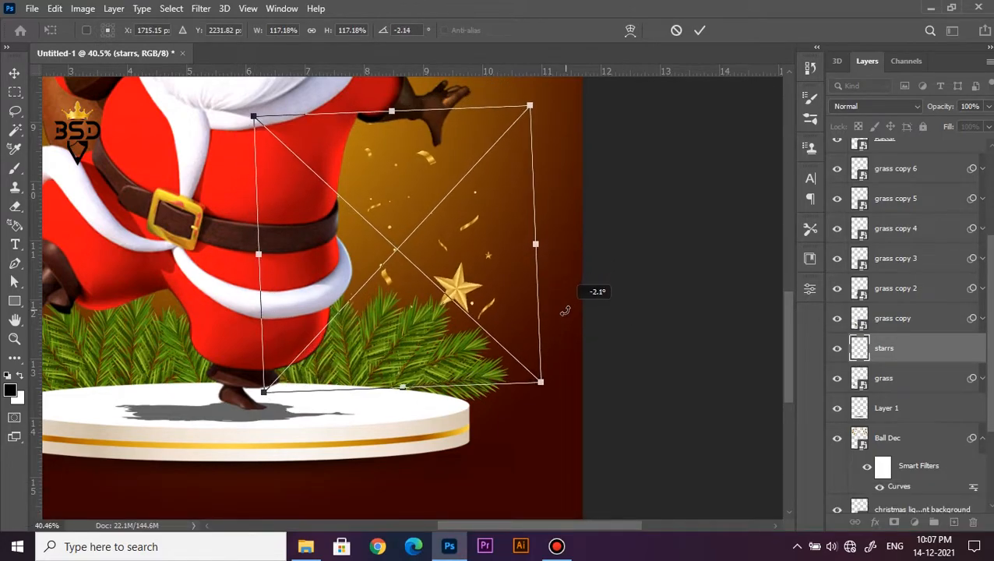
left_click_drag(473, 292, 474, 297)
key("Return")
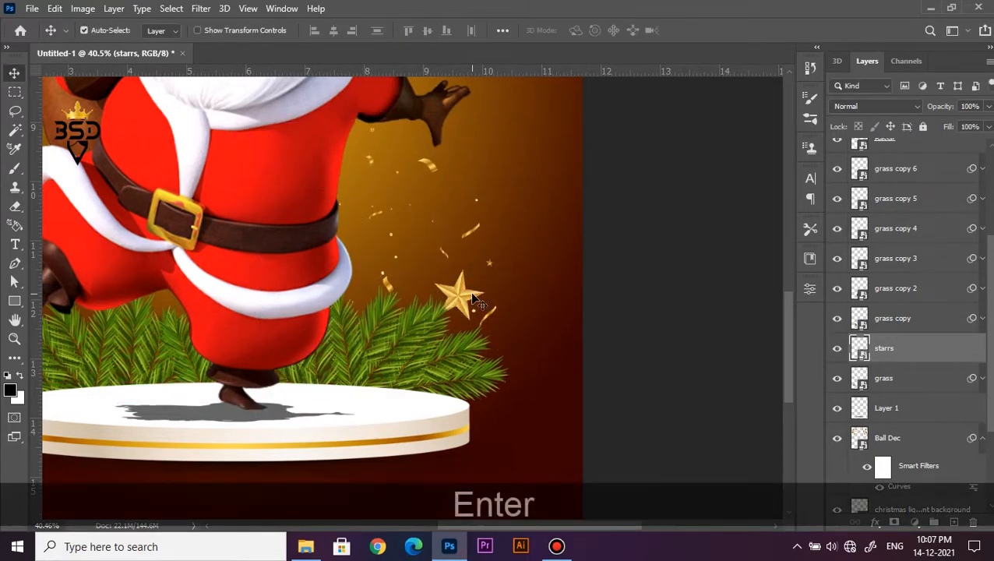
- Apply Curves to the starrs layer with the black point input at 40, and collapse its smart filter list
key("ctrl+m")
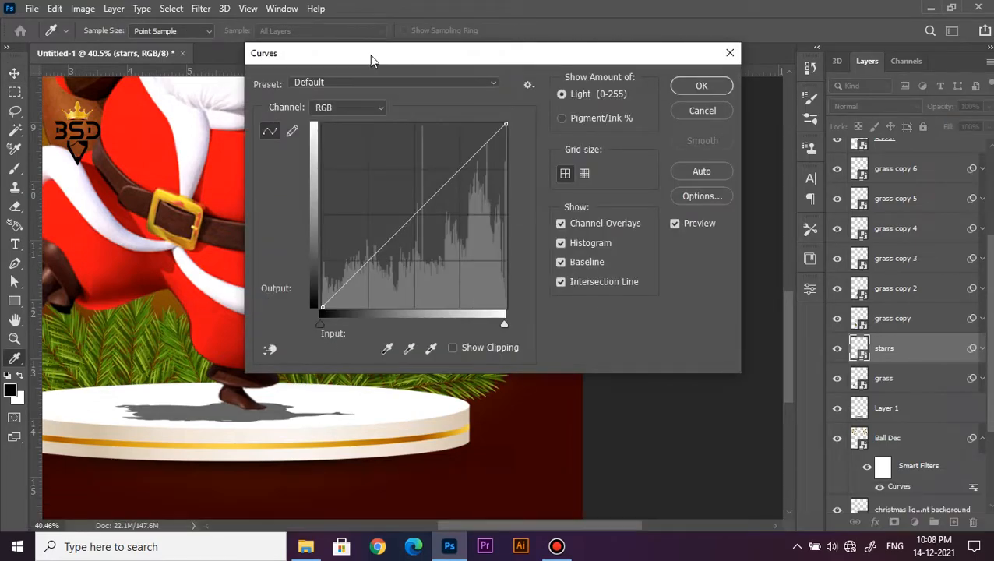
left_click_drag(370, 56, 655, 116)
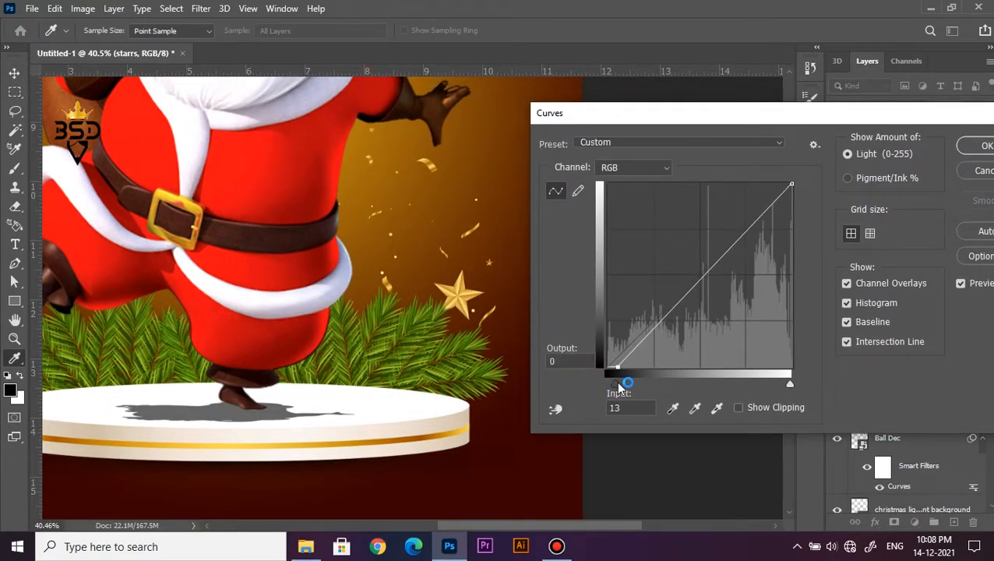
left_click_drag(626, 383, 635, 383)
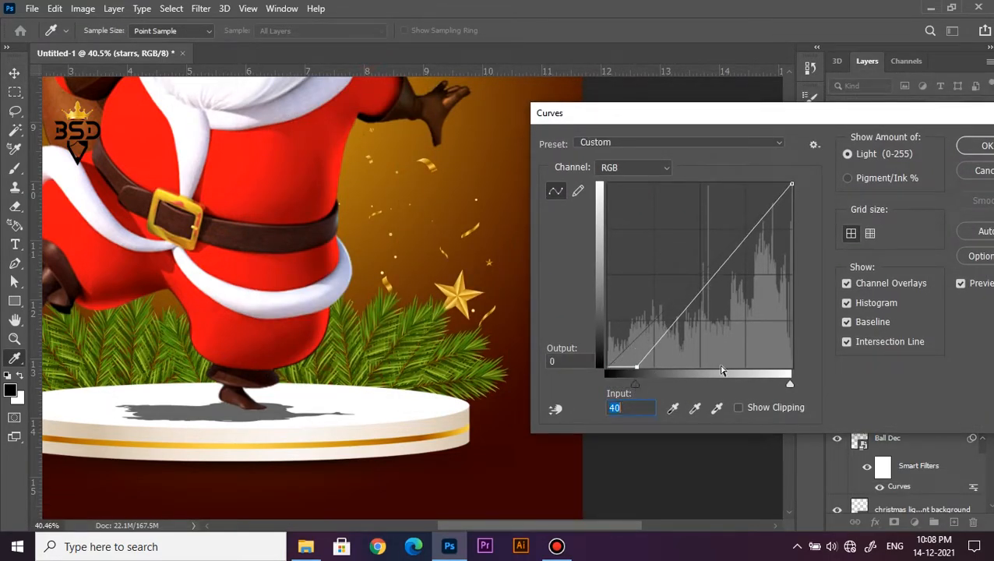
left_click(975, 150)
left_click(983, 350)
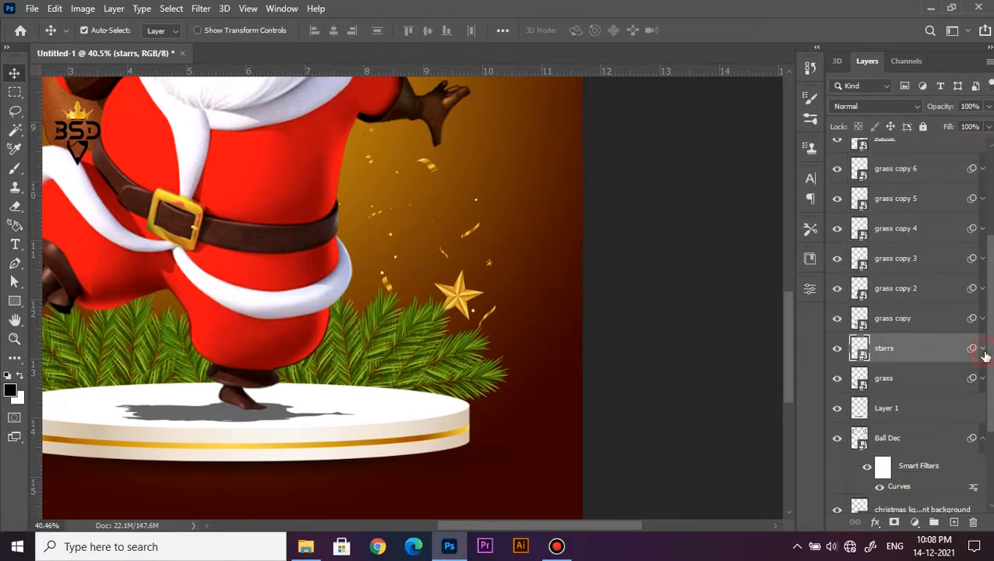
- Duplicate the starrs layer, move the copy across to Santa's raised leg and flip it horizontally
key("ctrl+j")
scroll(463, 347, "down", 3)
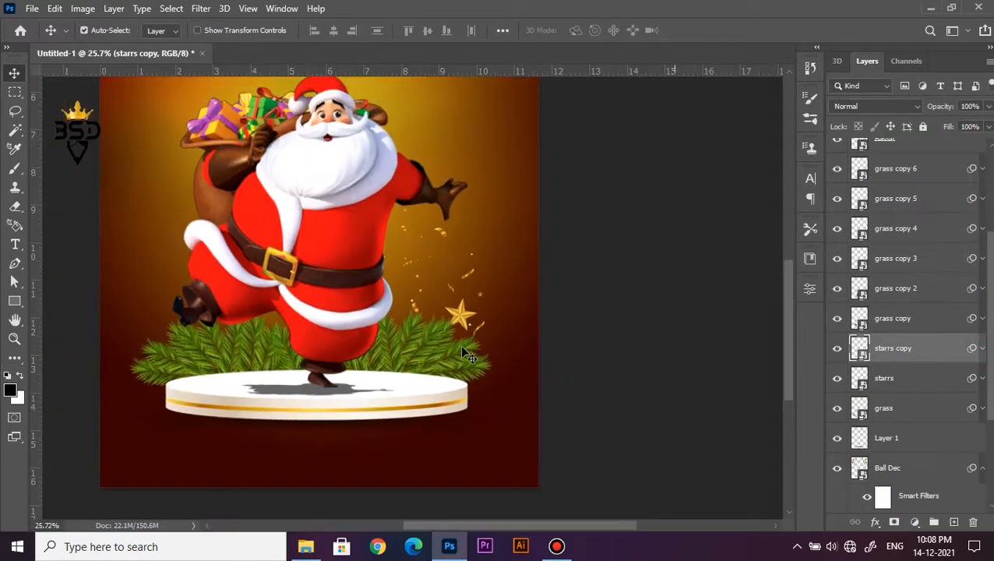
key("ctrl+t")
left_click_drag(455, 287, 222, 305)
right_click(222, 305)
left_click(280, 279)
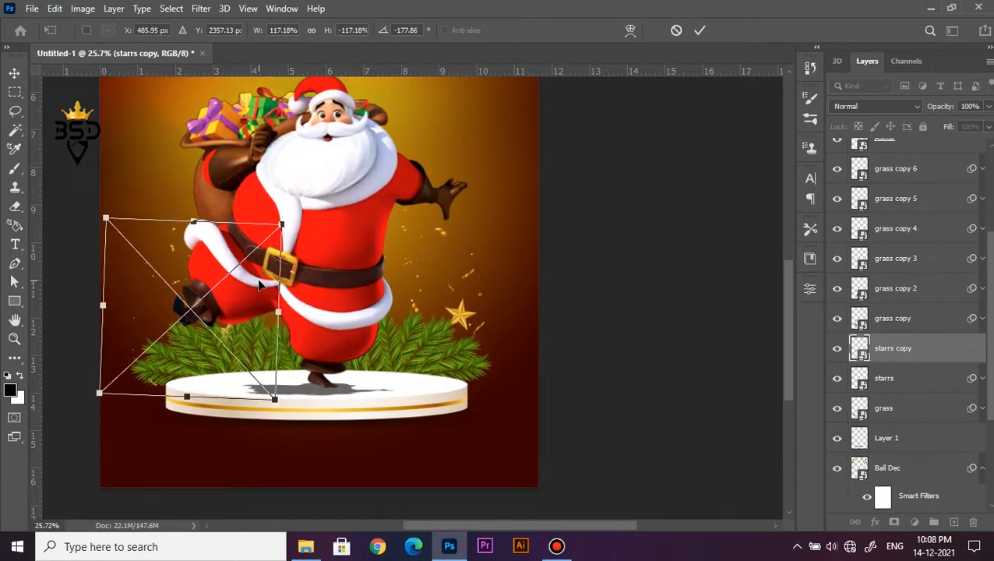
- Settle the mirrored stars over the pine branches beside Santa's raised boot, balancing the original stars, and apply the transform
scroll(203, 327, "up", 2)
scroll(185, 330, "up", 1)
left_click_drag(186, 330, 447, 348)
left_click_drag(449, 344, 468, 298)
key("Return")
key("ctrl+0")
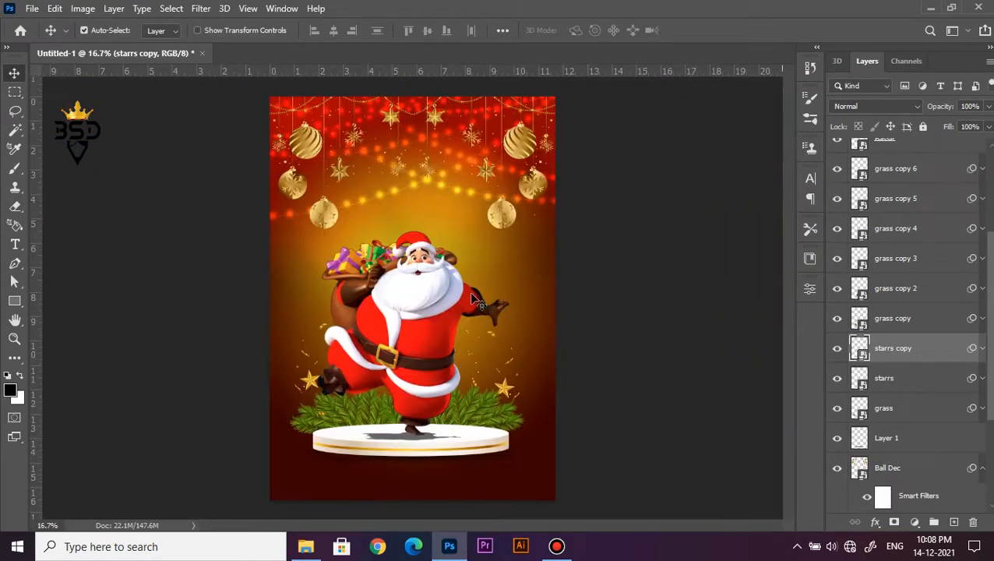
- Nudge the Ball Dec ornaments slightly upward against the poster's upper edge, and collapse the layer's smart filter list
scroll(413, 243, "up", 1)
left_click_drag(413, 244, 439, 360)
right_click(566, 339)
left_click(577, 341)
scroll(534, 304, "up", 1)
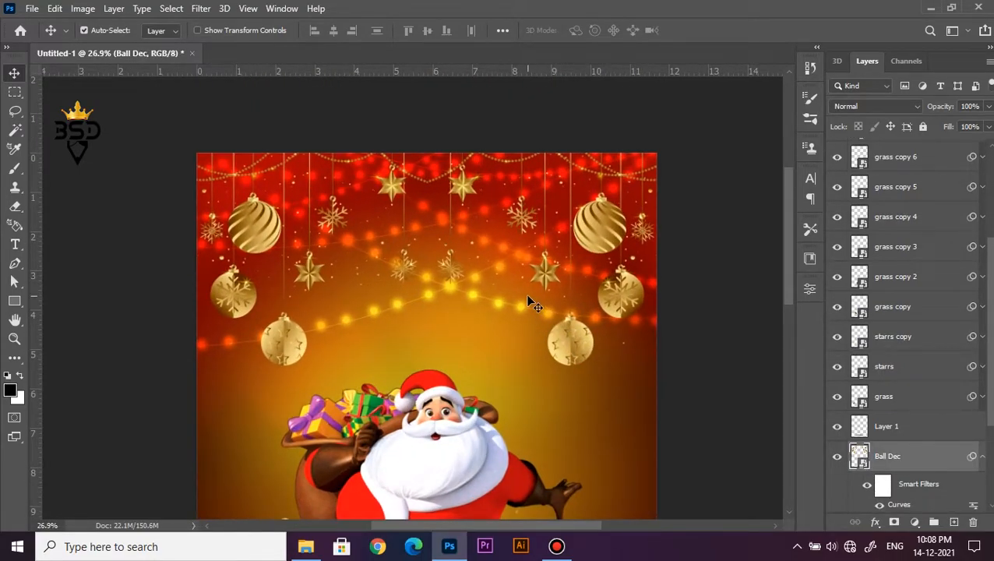
scroll(483, 204, "up", 1)
key("Up")
key("Up")
key("Up")
key("Up")
key("Up")
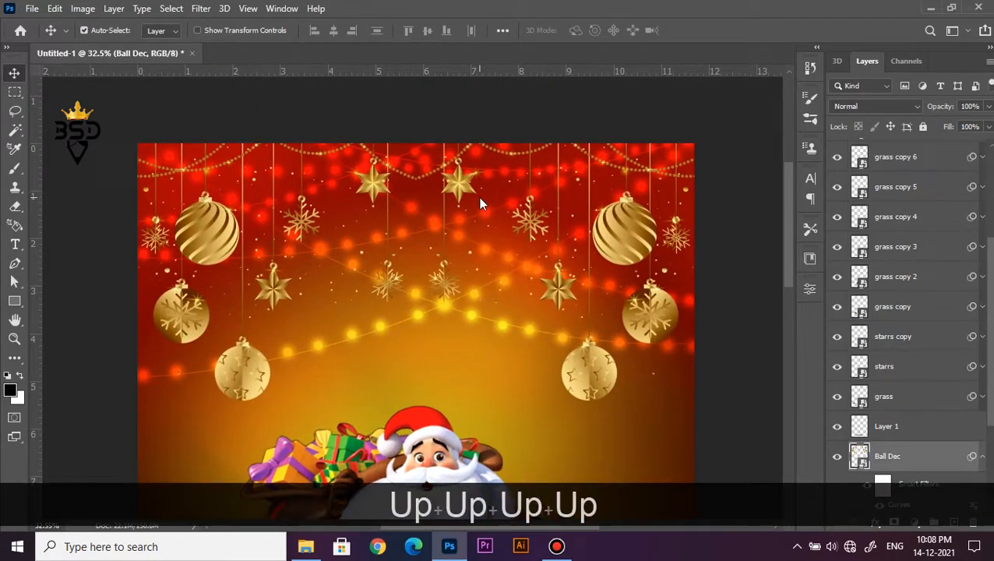
key("Up")
key("Up")
key("Up")
key("Up")
key("Up")
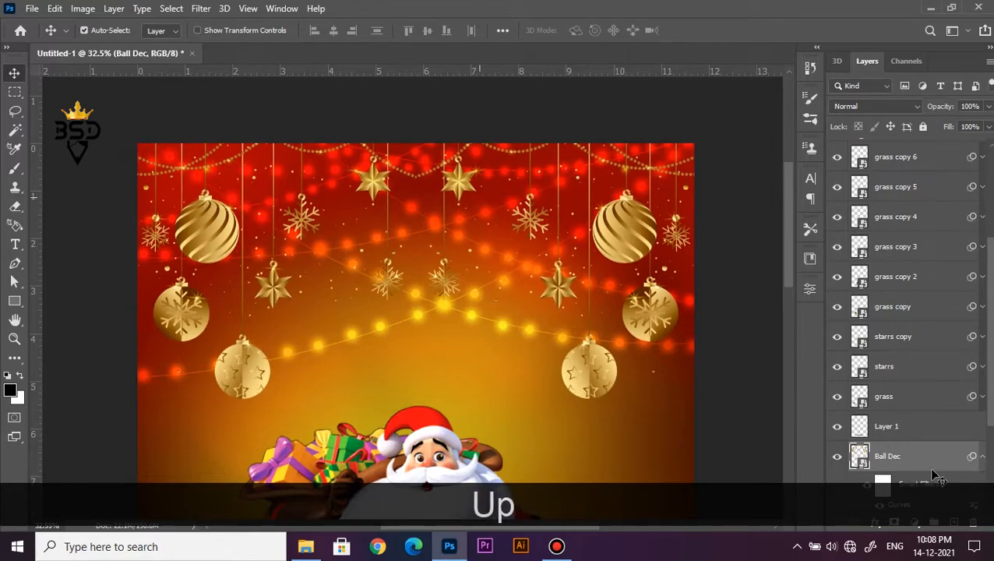
left_click(983, 457)
- Select the topmost Curves 2 layer and collapse the effects list of the Santa shadow layer with the Color Overlay
scroll(458, 352, "down", 2)
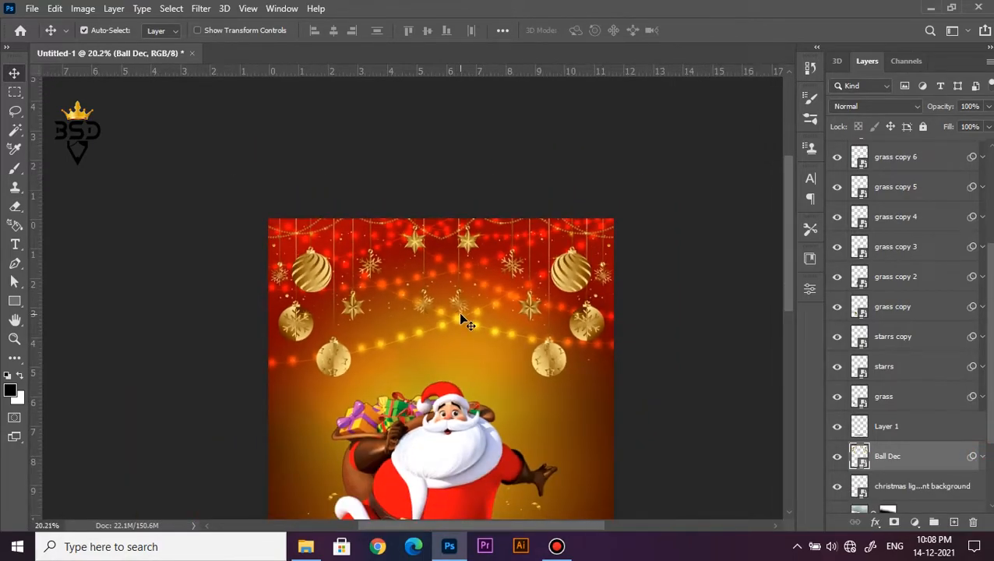
scroll(443, 298, "up", 2)
key("space")
left_click_drag(447, 354, 445, 178)
scroll(449, 247, "down", 4)
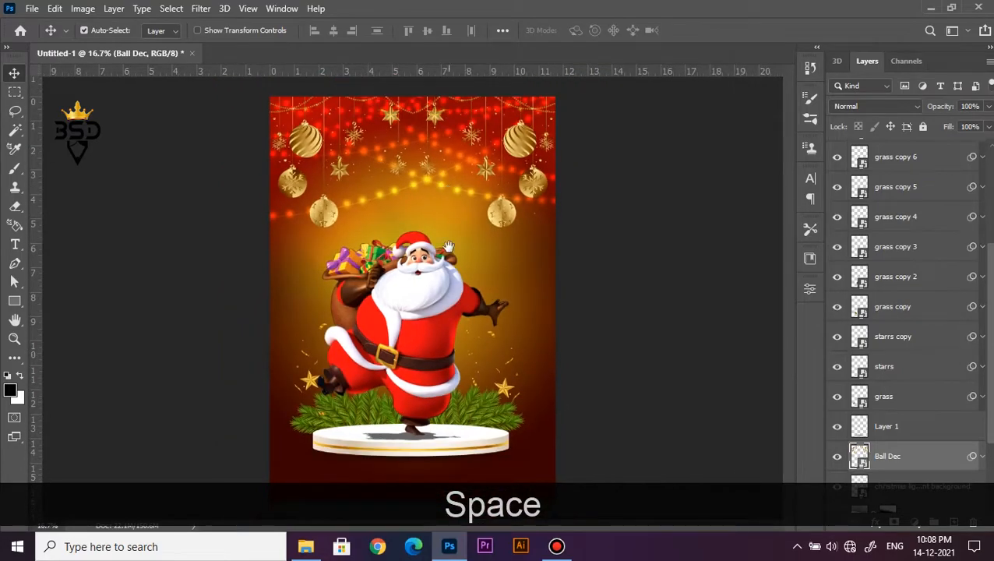
scroll(449, 247, "up", 2)
scroll(480, 160, "up", 4)
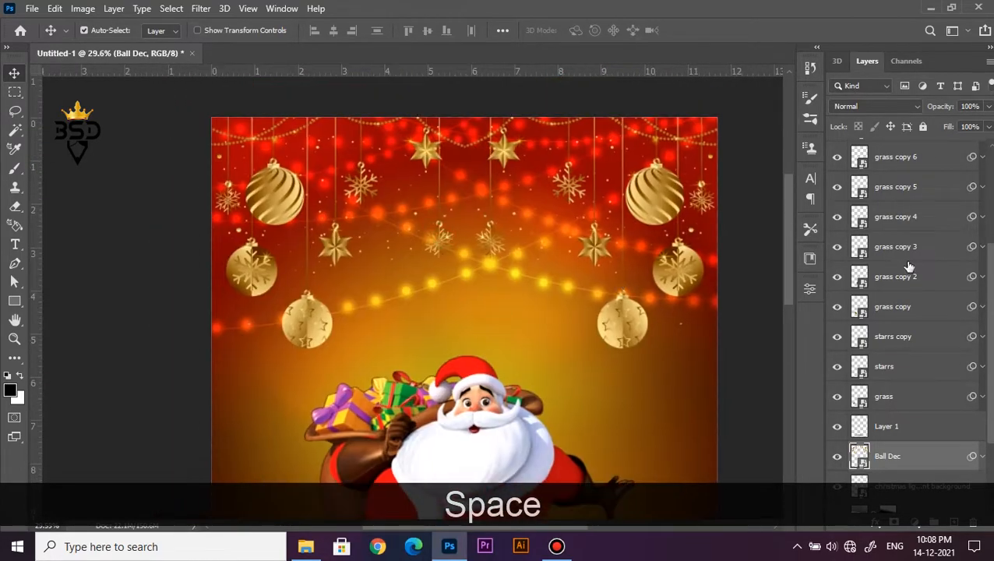
scroll(903, 327, "up", 3)
left_click(941, 159)
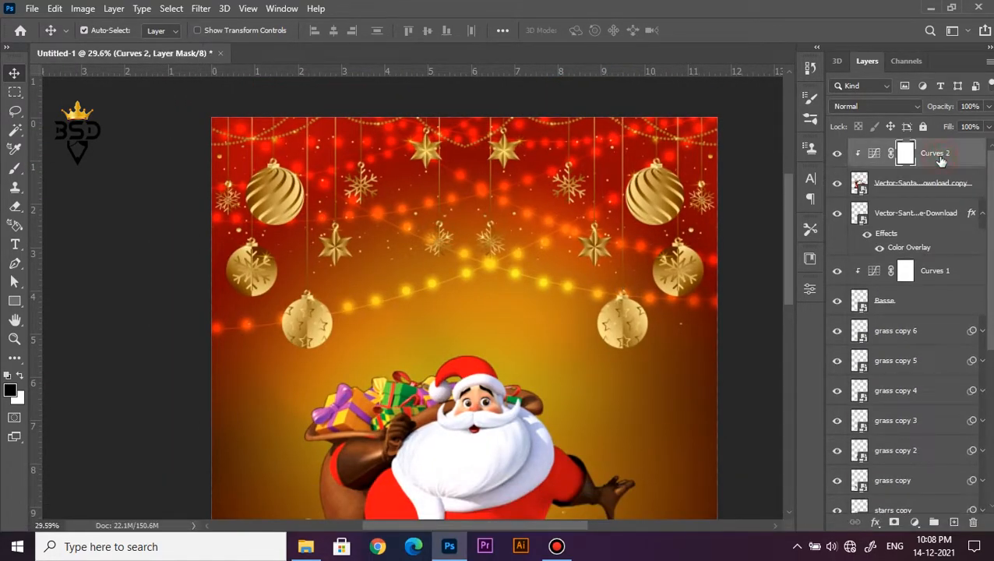
left_click(982, 214)
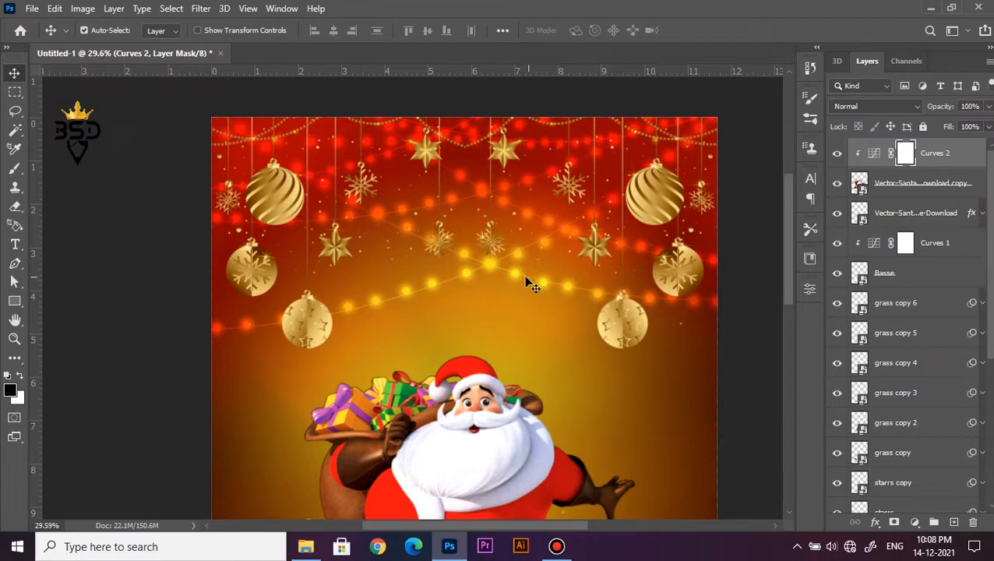
- Add centered text reading "Merry Christmas" on two lines above Santa's head in black Rosala Regular at 149 pt
key("t")
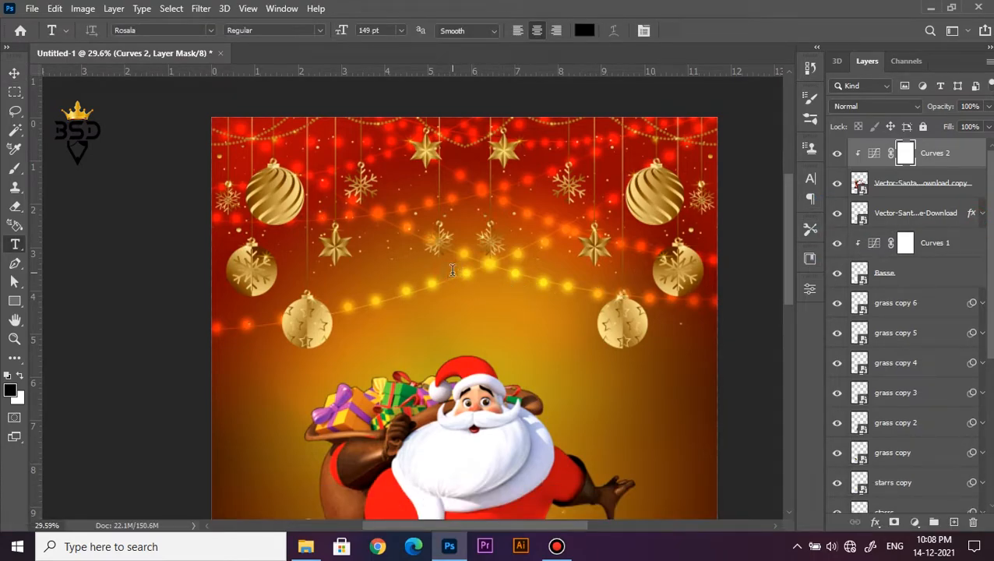
left_click(451, 270)
type("M")
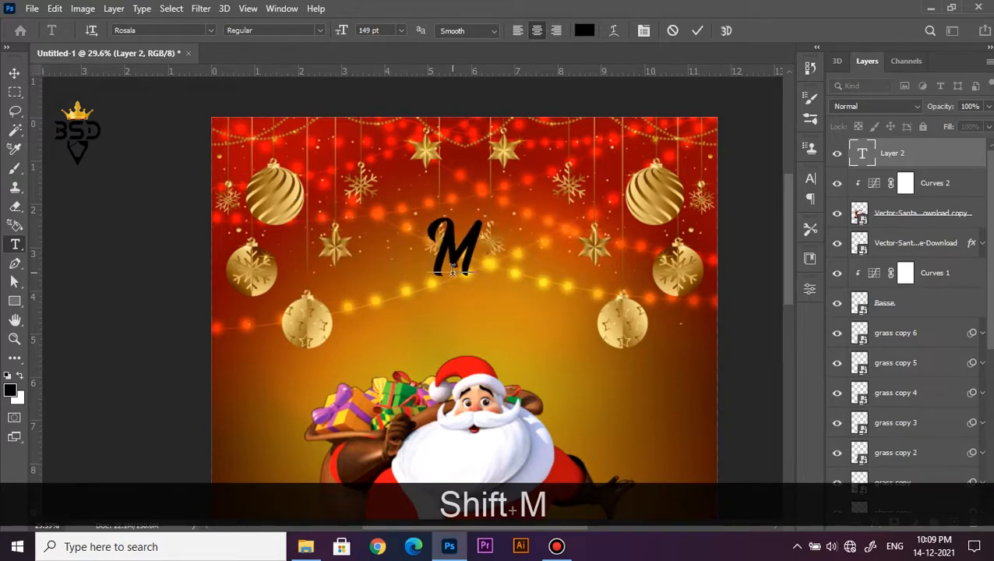
type("erry ")
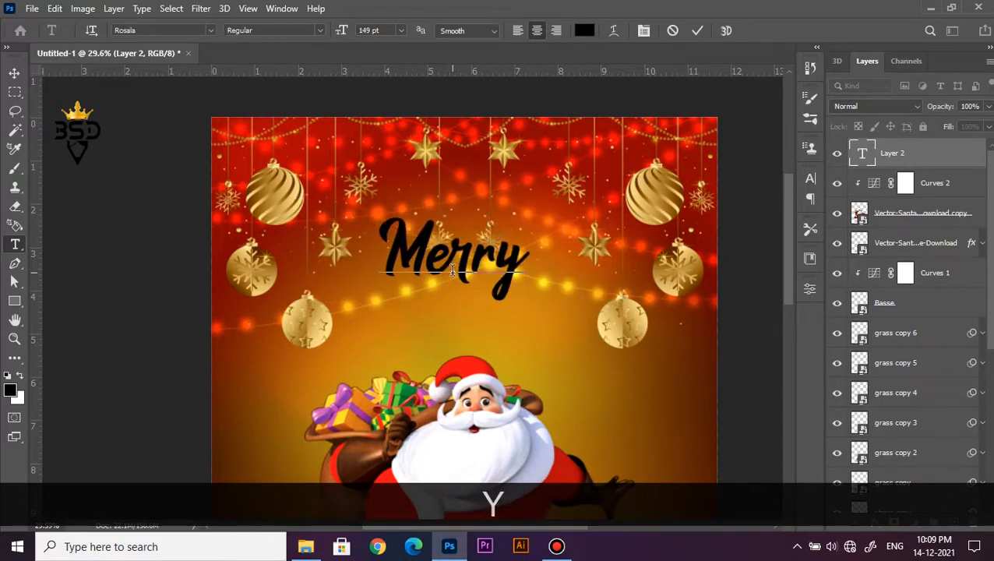
type("Christmas")
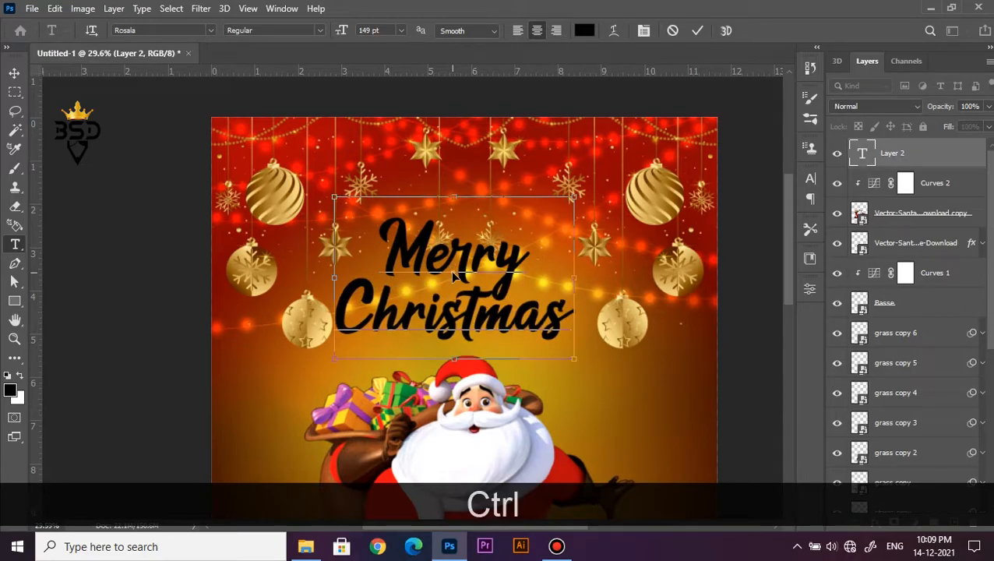
- Set the size of the whole Merry Christmas text to 155 pt and commit the text edit
key("ctrl+a")
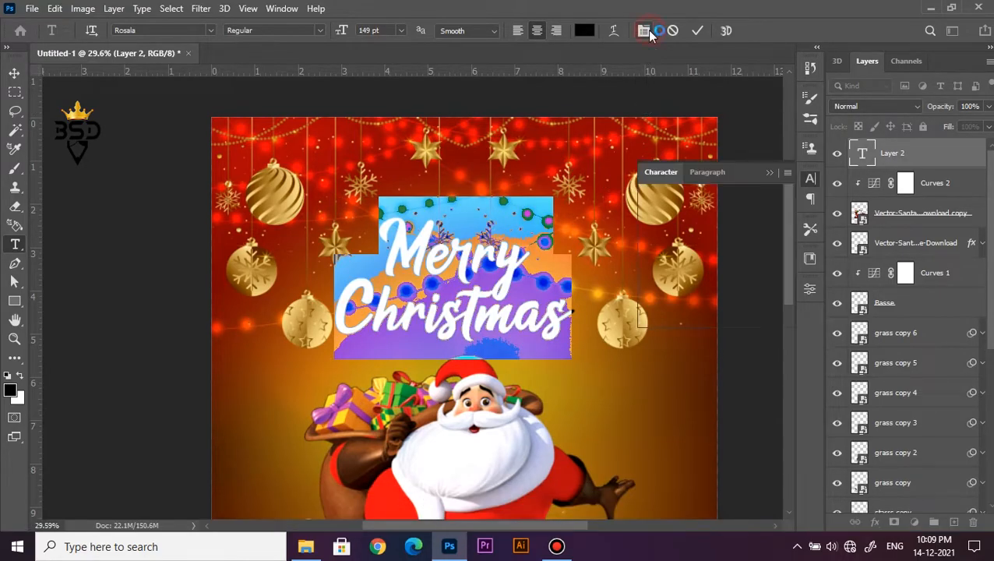
left_click(647, 31)
left_click_drag(647, 222, 651, 222)
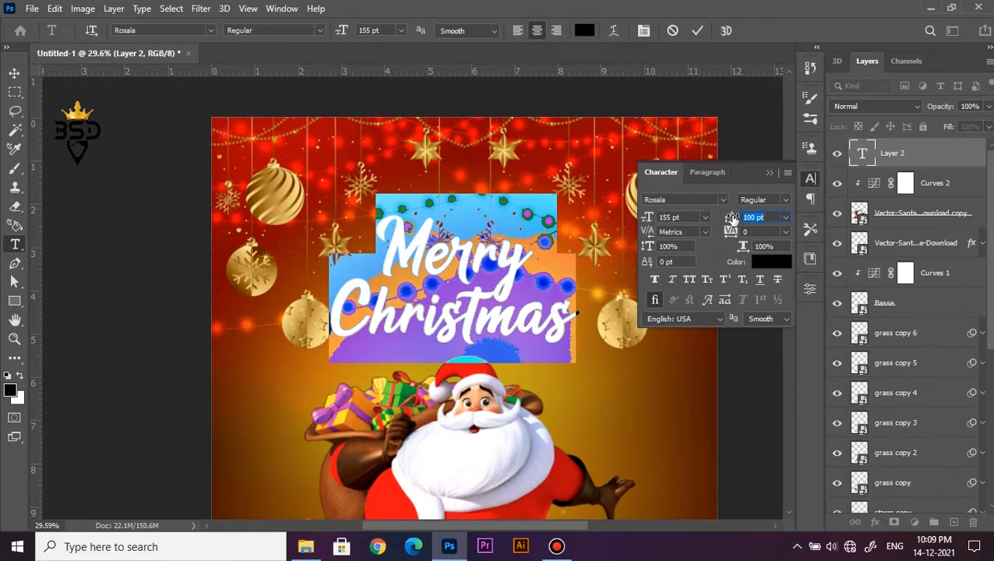
left_click(697, 32)
key("v")
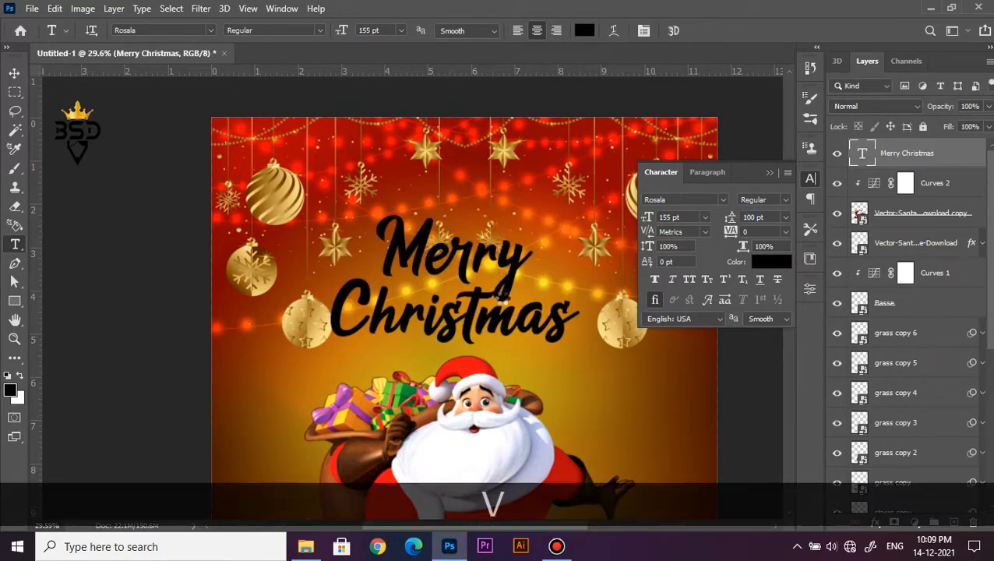
- Move the Merry Christmas text up between the hanging ornaments and scale it to about 93.15%
left_click_drag(509, 297, 516, 266)
key("ctrl+t")
left_click_drag(586, 166, 577, 171)
key("Return")
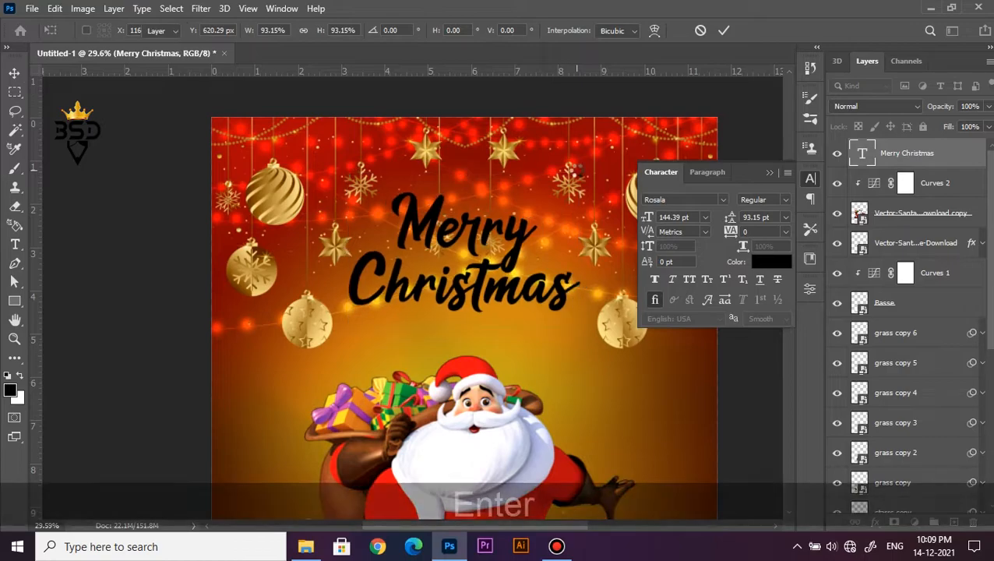
- Nudge the Merry Christmas text slightly downward to balance it between the ornaments and Santa's hat
scroll(454, 224, "down", 3)
scroll(450, 221, "up", 4)
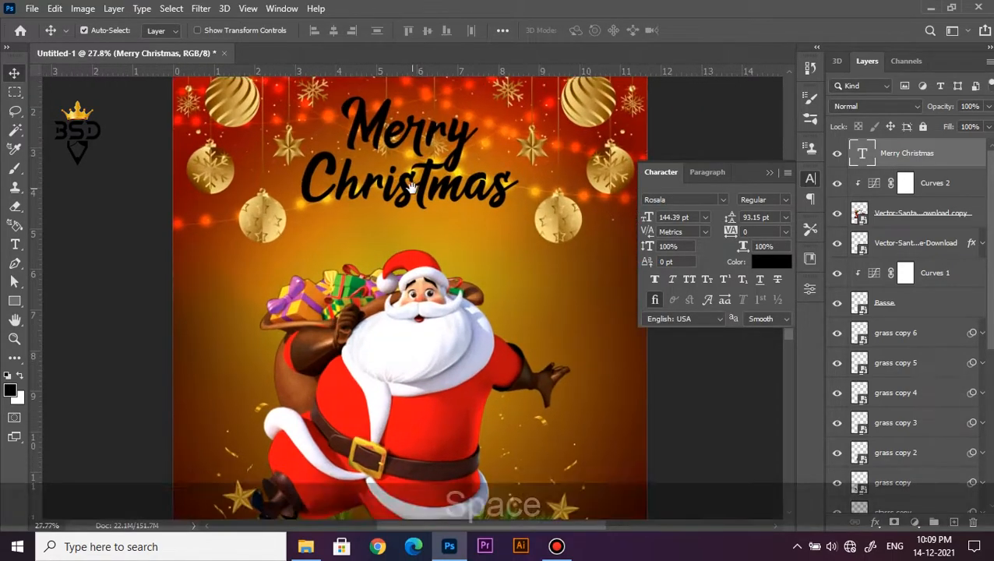
left_click_drag(416, 193, 434, 279)
key("Down")
key("Down")
key("Down")
key("Down")
key("Down")
key("Down")
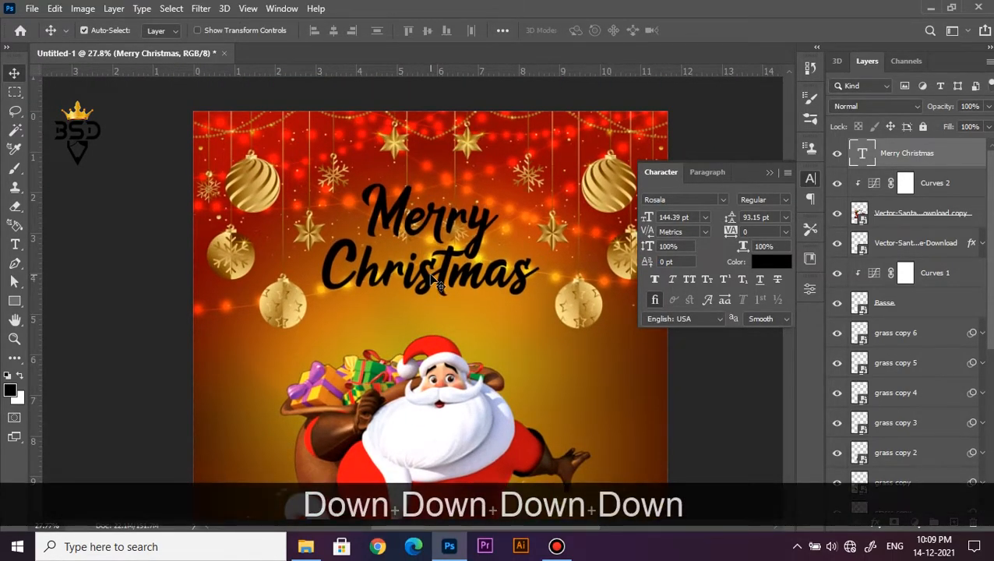
key("Down")
key("Down")
key("Down")
key("Down")
key("Down")
key("Down")
key("Down")
key("Down")
key("Down")
key("Down")
key("Down")
key("Down")
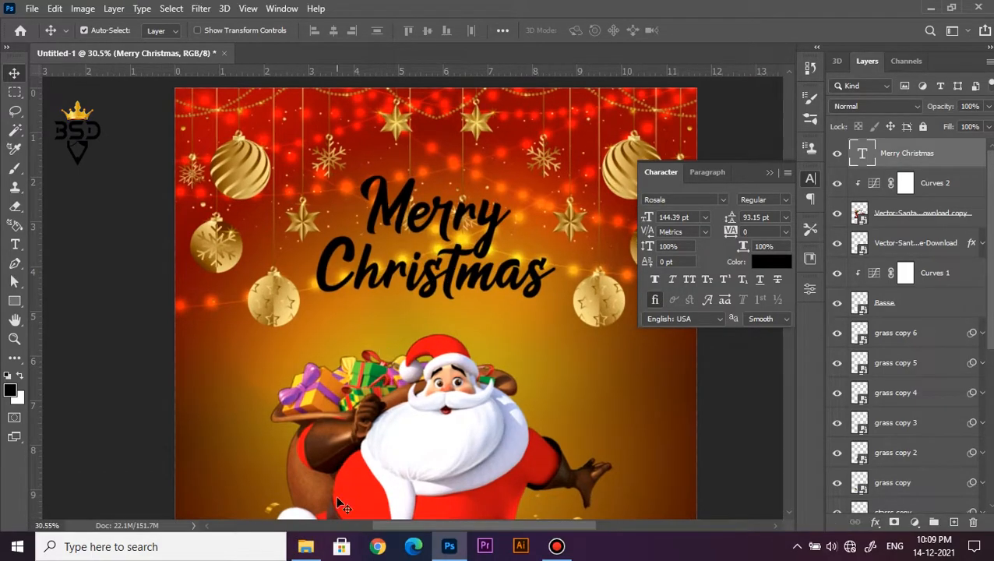
- Place the Gold Texpartical image above the text layer, cover the lettering with it and scale it to about 107.48%
left_click(305, 546)
left_click(550, 187)
left_click_drag(547, 175, 454, 277)
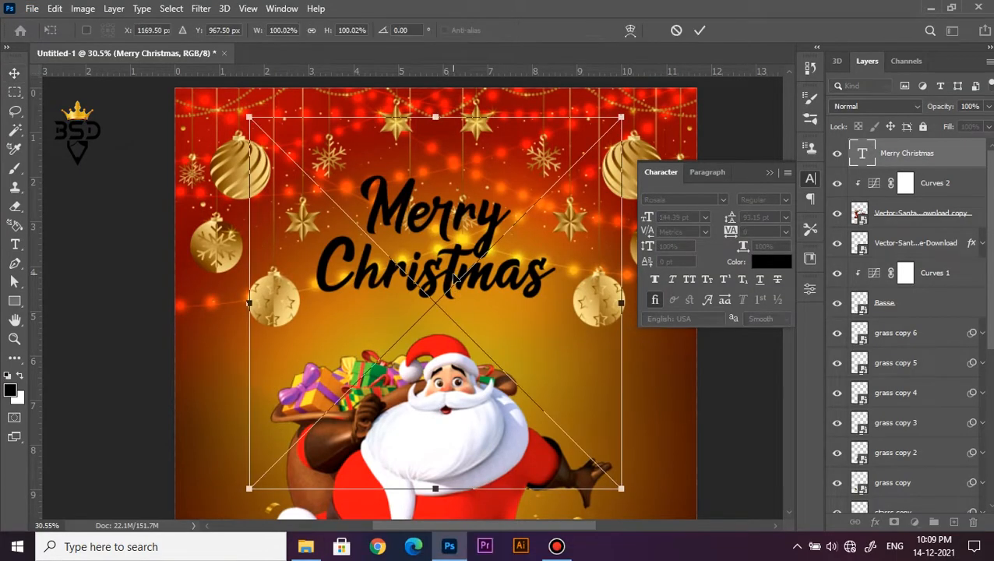
left_click_drag(484, 324, 482, 270)
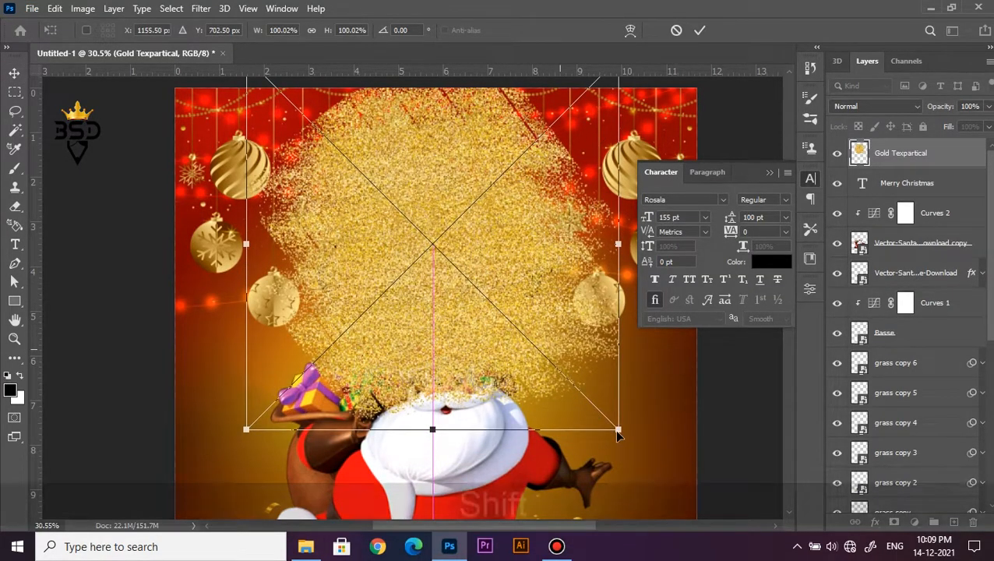
left_click_drag(617, 428, 631, 442)
key("Return")
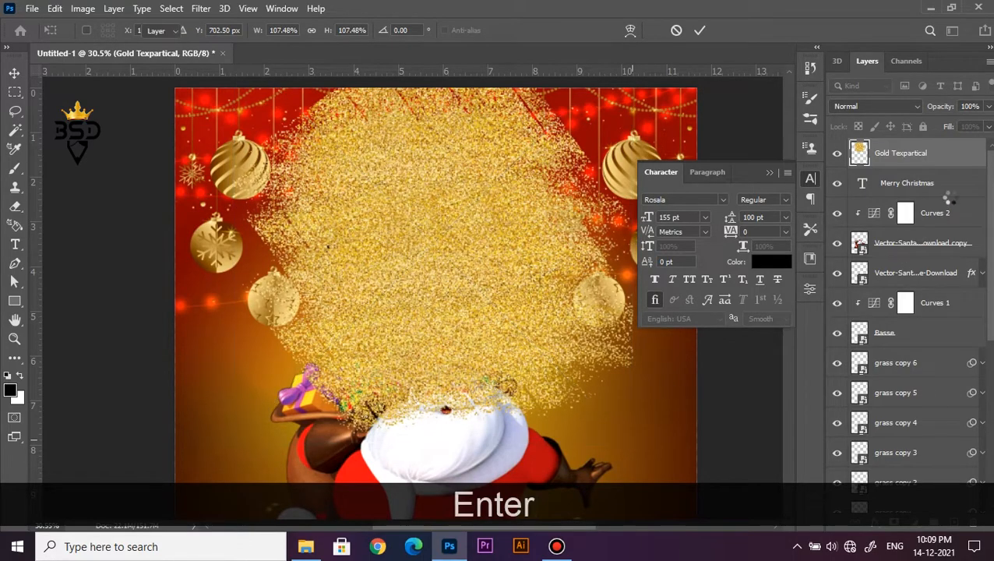
- Clip the Gold Texpartical layer to the Merry Christmas text as a clipping mask
right_click(924, 159)
left_click(800, 342)
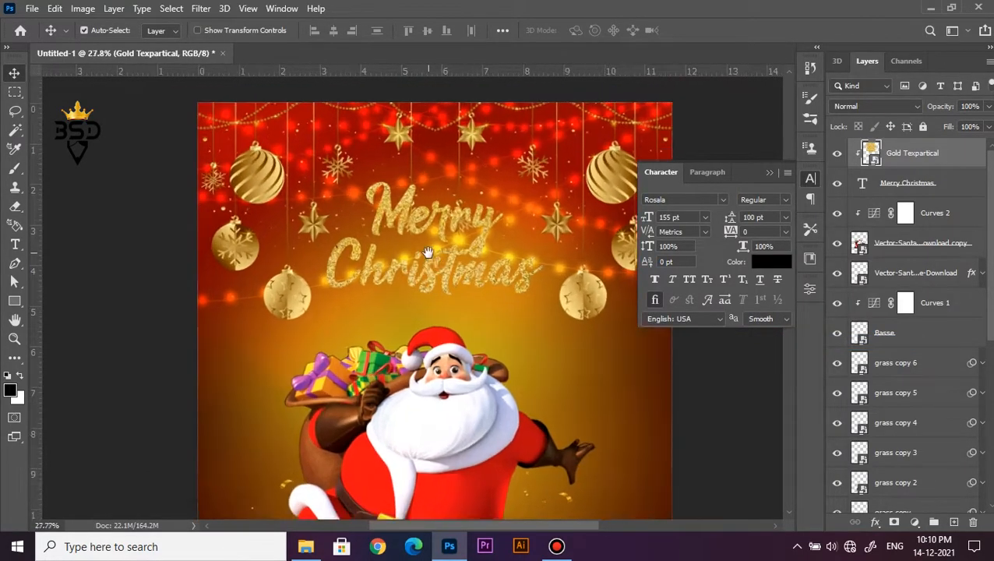
left_click_drag(427, 253, 424, 243)
- Add a Multiply Drop Shadow to the Merry Christmas text in color 490802, with 100% opacity, 8 px distance, 22% spread and 0 px size
left_click(872, 190)
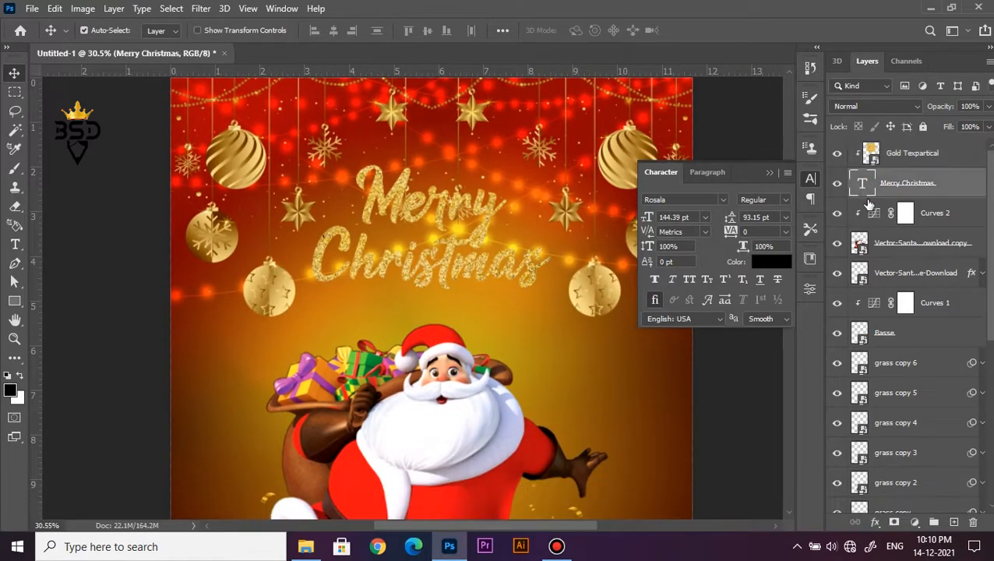
left_click(874, 522)
left_click(883, 514)
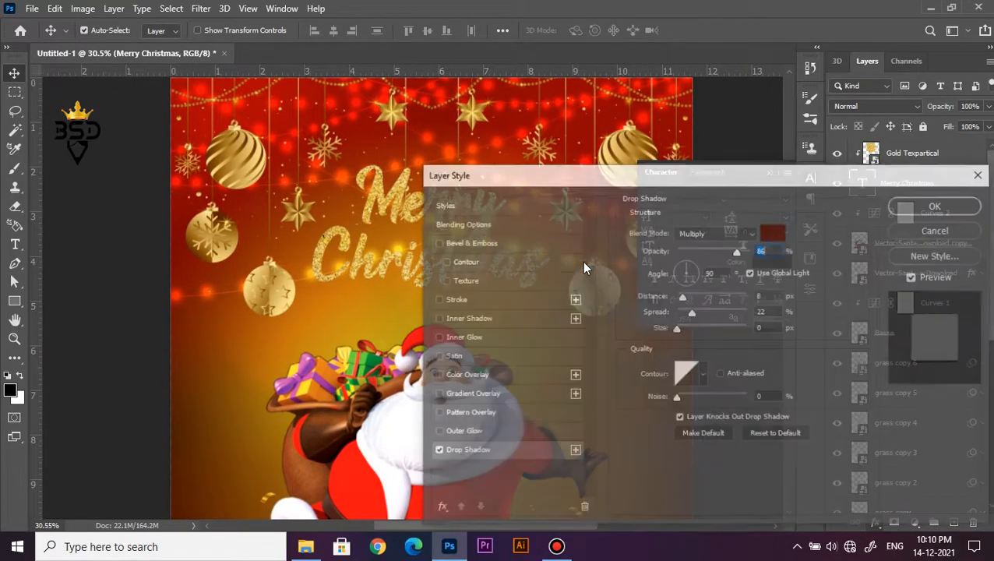
left_click_drag(534, 173, 642, 210)
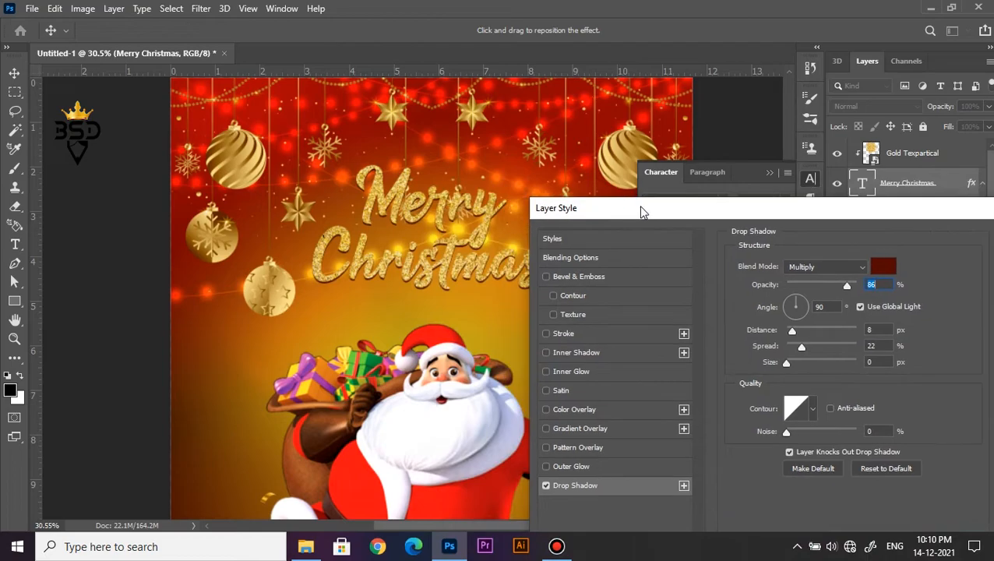
left_click(880, 266)
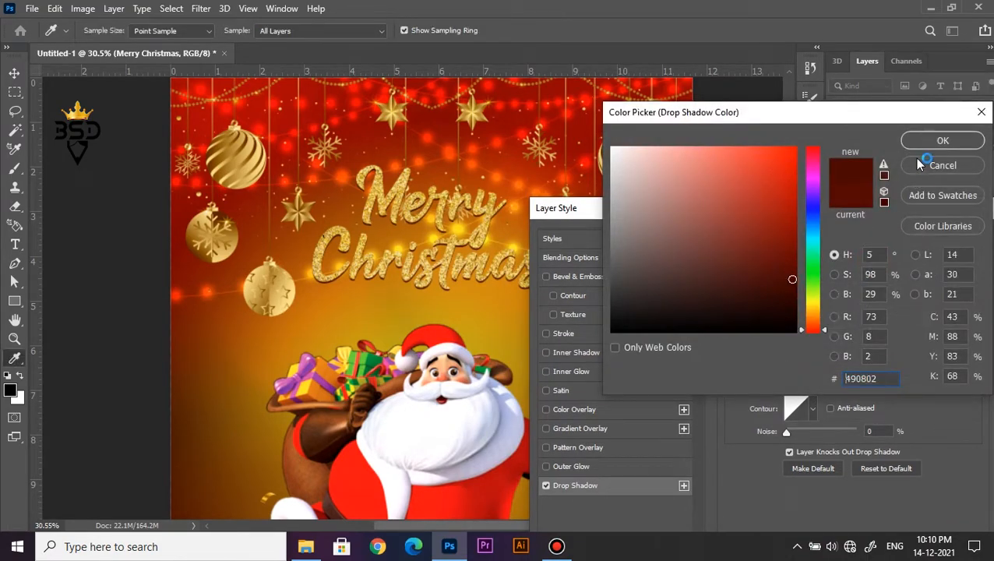
left_click(926, 148)
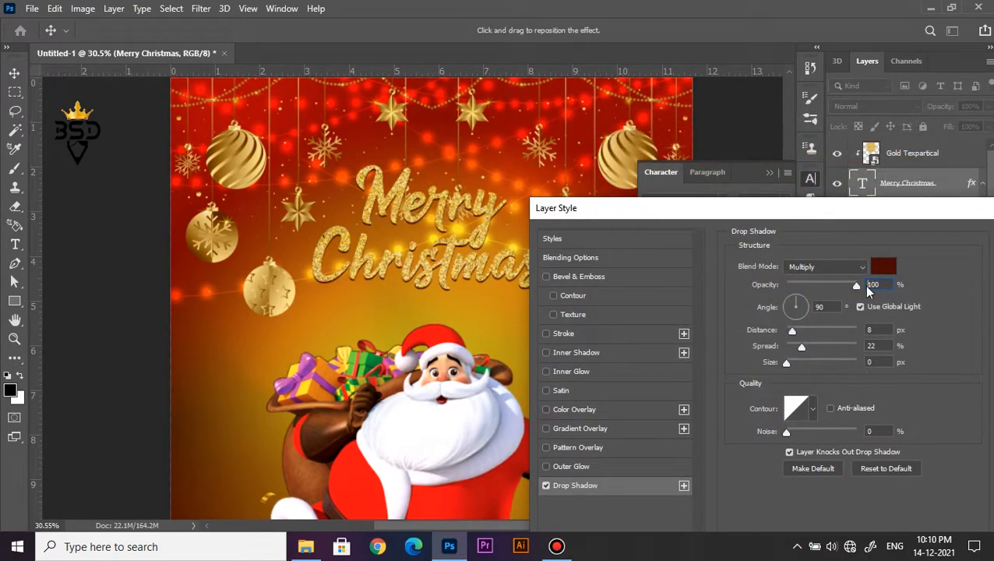
left_click_drag(943, 209, 740, 210)
left_click(875, 237)
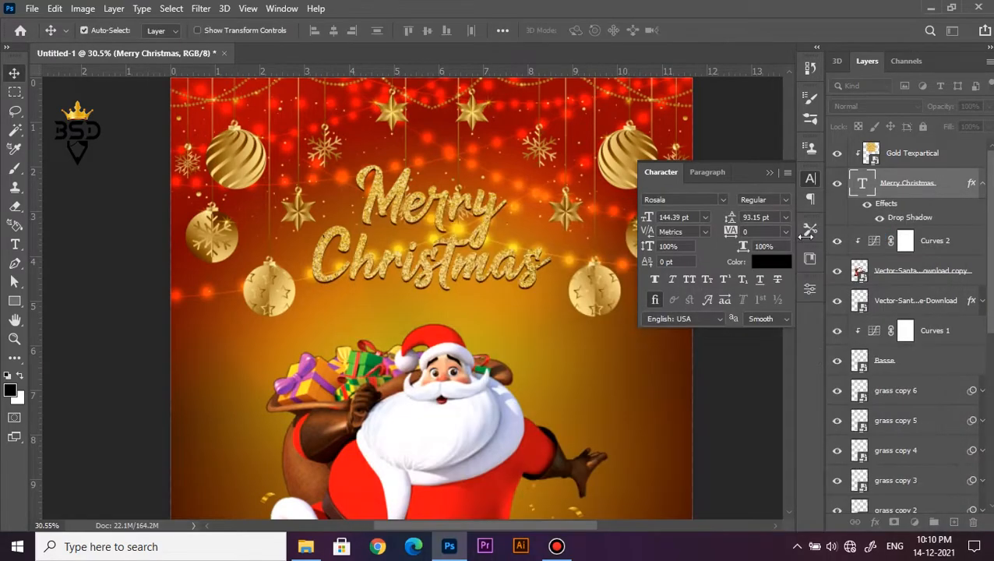
- Place the christmas red gift box image from the Christmas folder beside the podium, in the poster's lower-right area
scroll(506, 234, "down", 1)
scroll(507, 234, "down", 5)
scroll(421, 304, "up", 4)
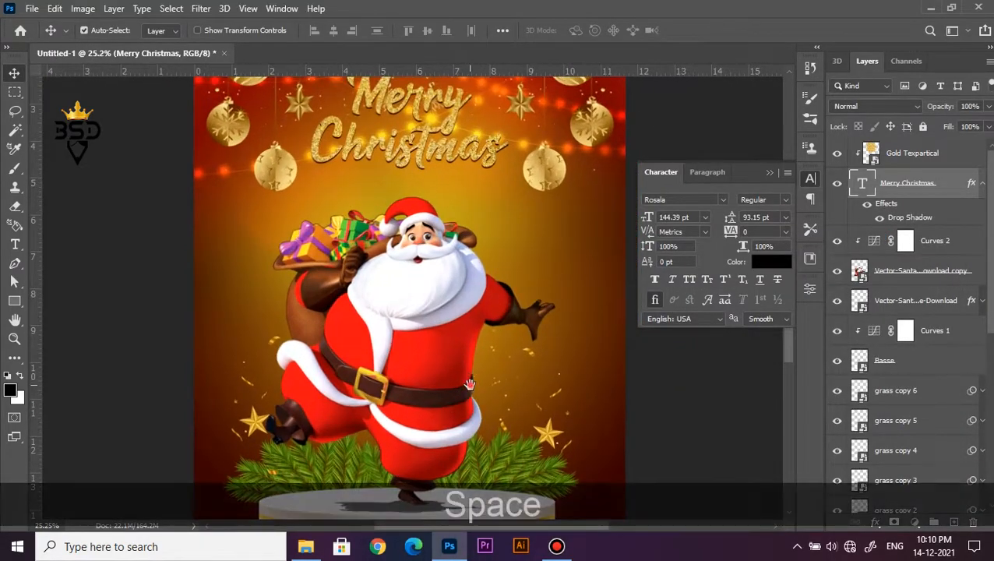
left_click_drag(468, 384, 441, 190)
scroll(435, 256, "up", 2)
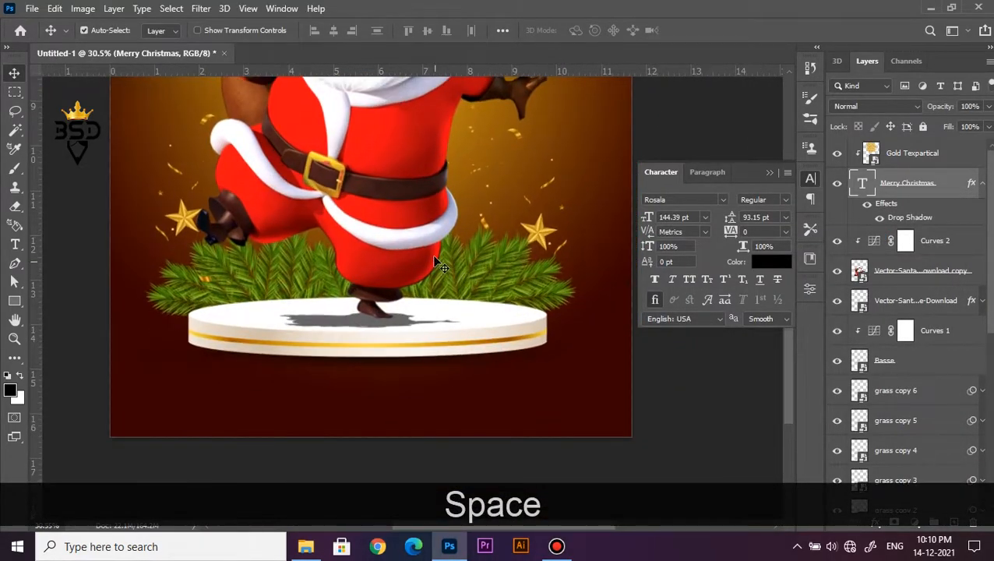
left_click(768, 173)
left_click(306, 547)
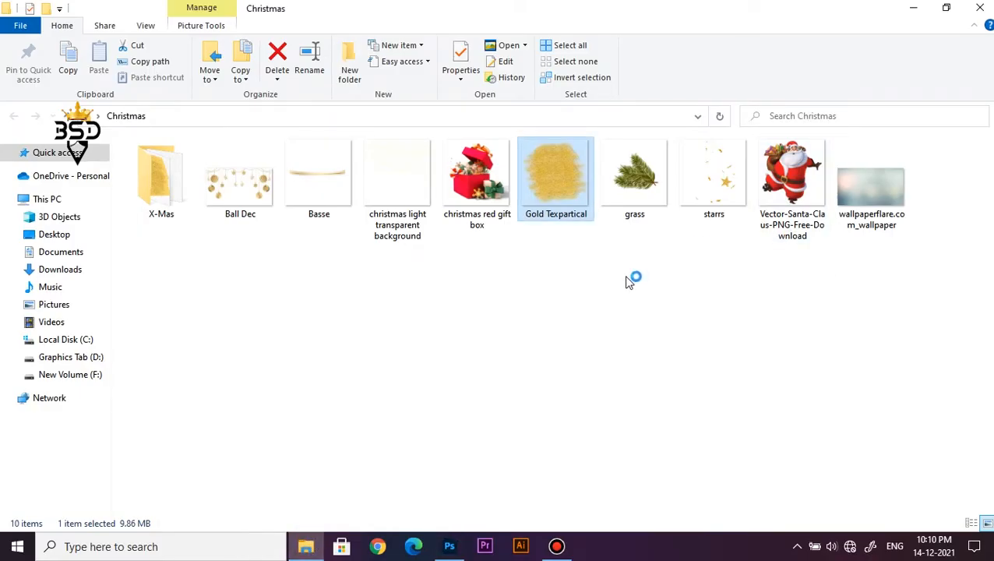
left_click_drag(477, 178, 515, 321)
left_click_drag(423, 254, 573, 320)
key("Return")
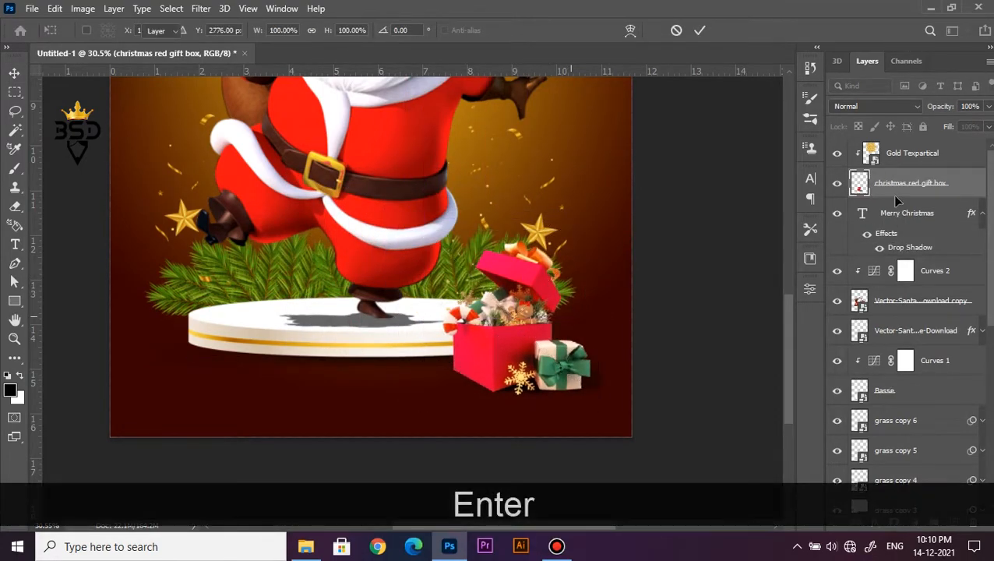
- Move the christmas red gift box layer below the Merry Christmas text and clip Gold Texpartical to the text again
left_click_drag(897, 195, 898, 246)
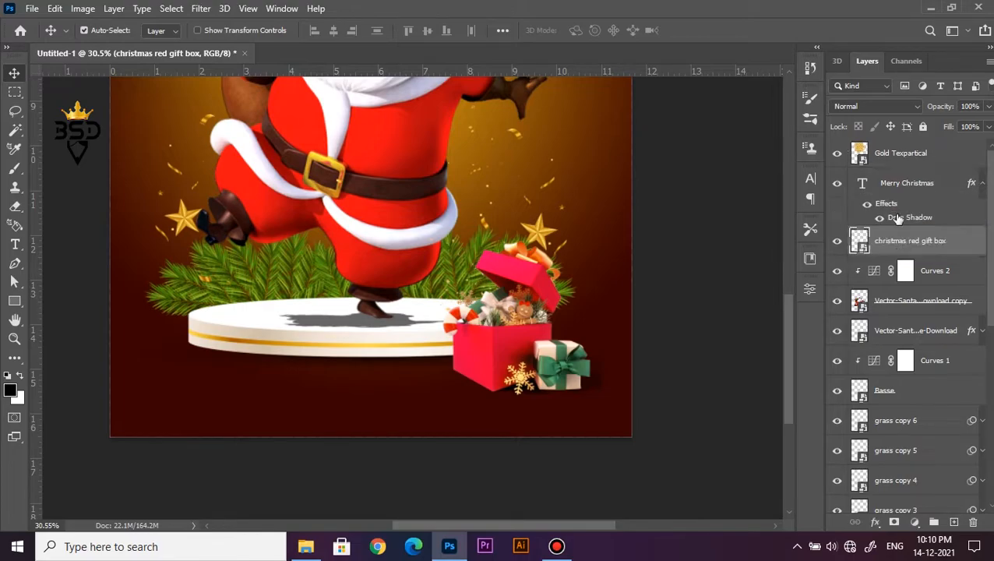
left_click(892, 160)
right_click(890, 159)
left_click(744, 342)
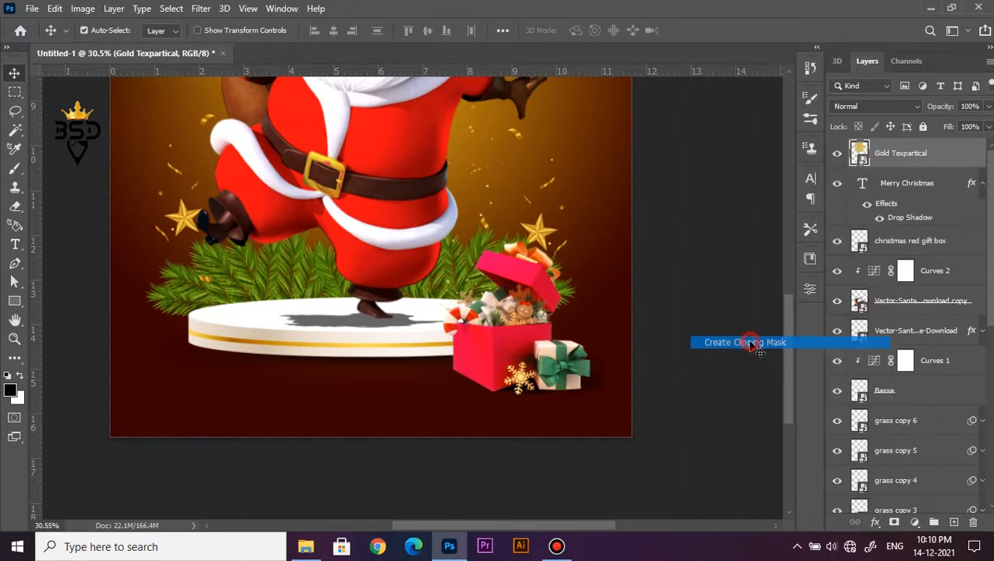
- Scale the christmas red gift box slightly, reposition it against the podium's right edge and nudge it left
left_click(912, 242)
scroll(523, 341, "up", 7)
left_click_drag(503, 372, 501, 361)
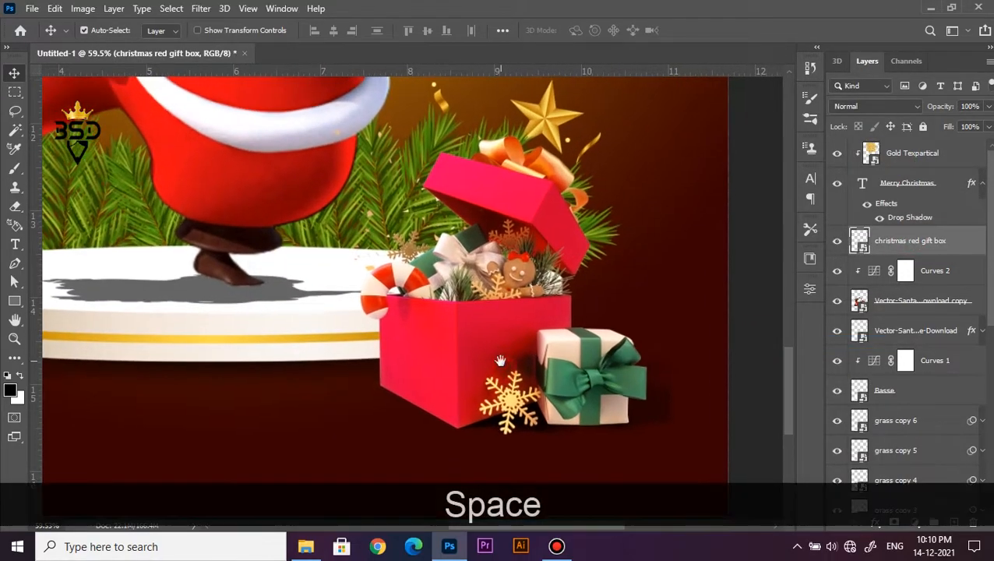
scroll(501, 362, "down", 4)
key("ctrl+t")
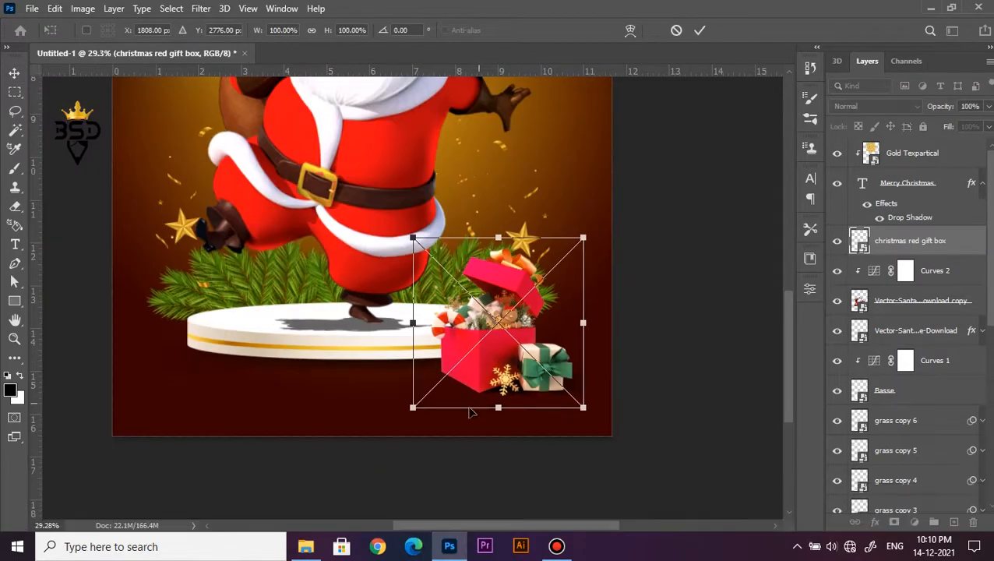
scroll(488, 331, "down", 2)
left_click_drag(416, 410, 402, 417)
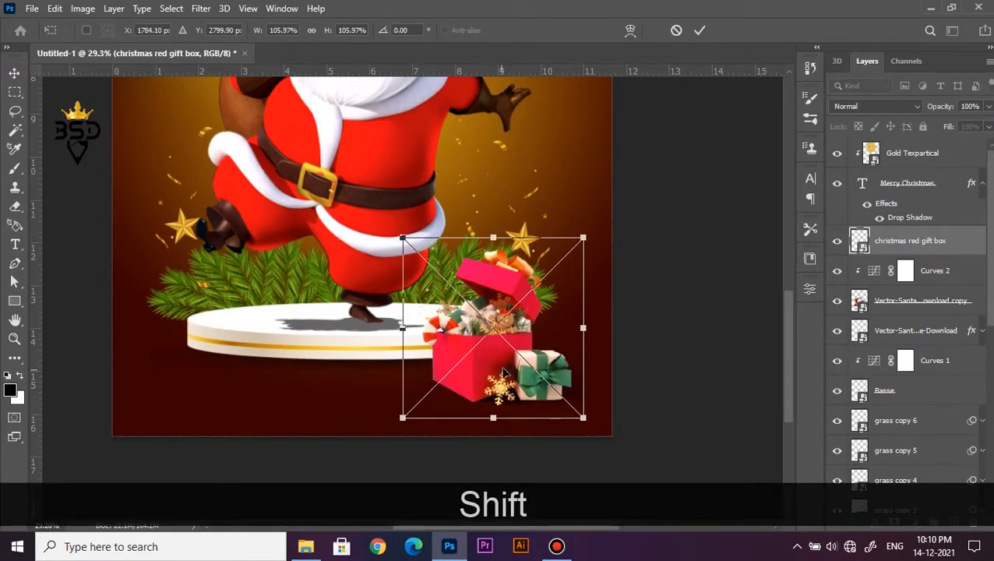
left_click_drag(584, 417, 577, 410)
left_click_drag(489, 368, 499, 369)
key("Return")
key("Left")
key("Left")
key("Left")
key("Left")
key("Left")
- Apply a Curves adjustment to the christmas red gift box with the black point at input 40, output 0
scroll(502, 359, "up", 5)
key("space")
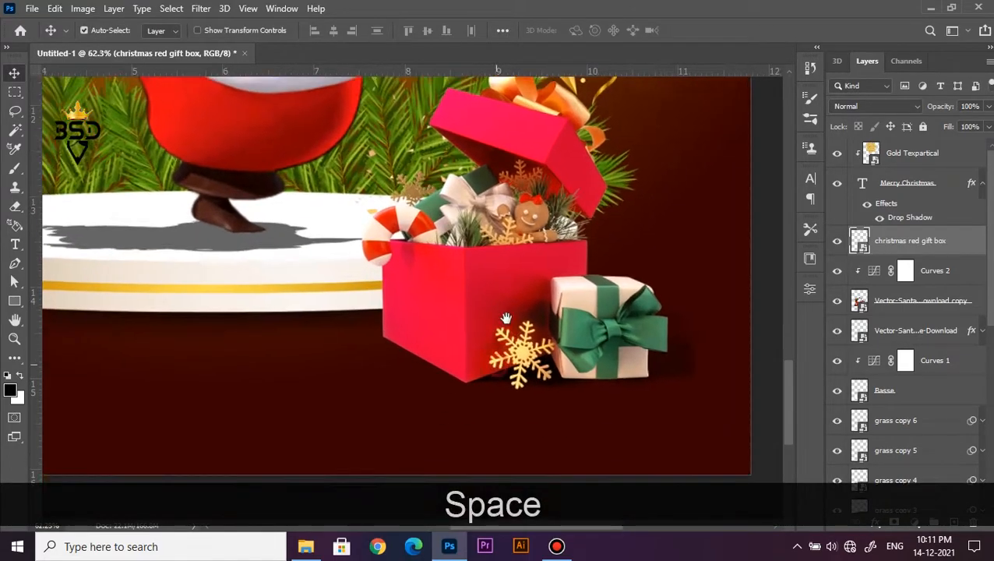
key("ctrl+m")
left_click_drag(333, 49, 652, 81)
left_click_drag(672, 348, 701, 351)
left_click_drag(830, 80, 667, 95)
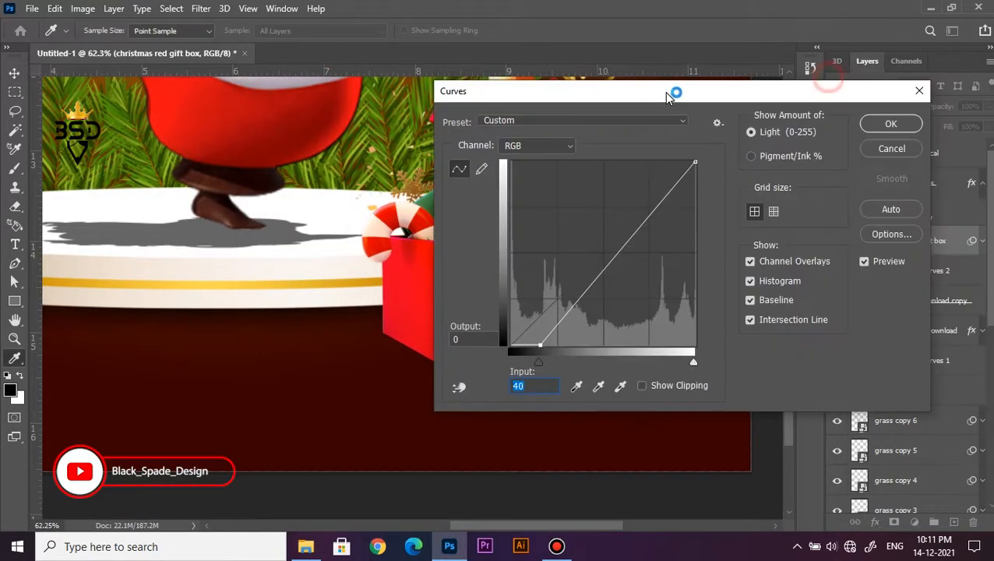
left_click(872, 125)
- Add a layer mask to the gift box layer and brush away the shadow edge right of the small present in black
left_click(895, 522)
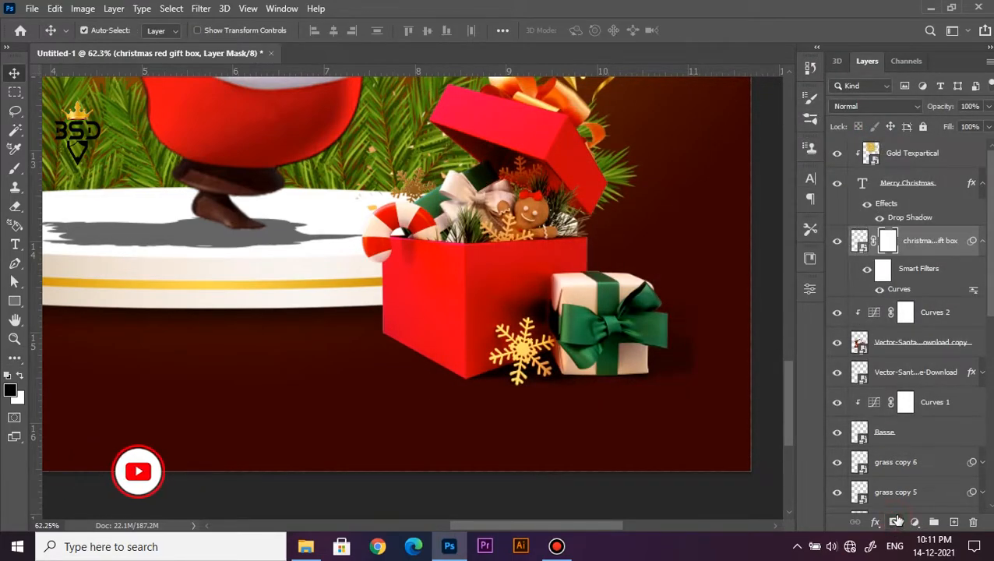
scroll(651, 356, "up", 8)
left_click_drag(653, 330, 476, 332)
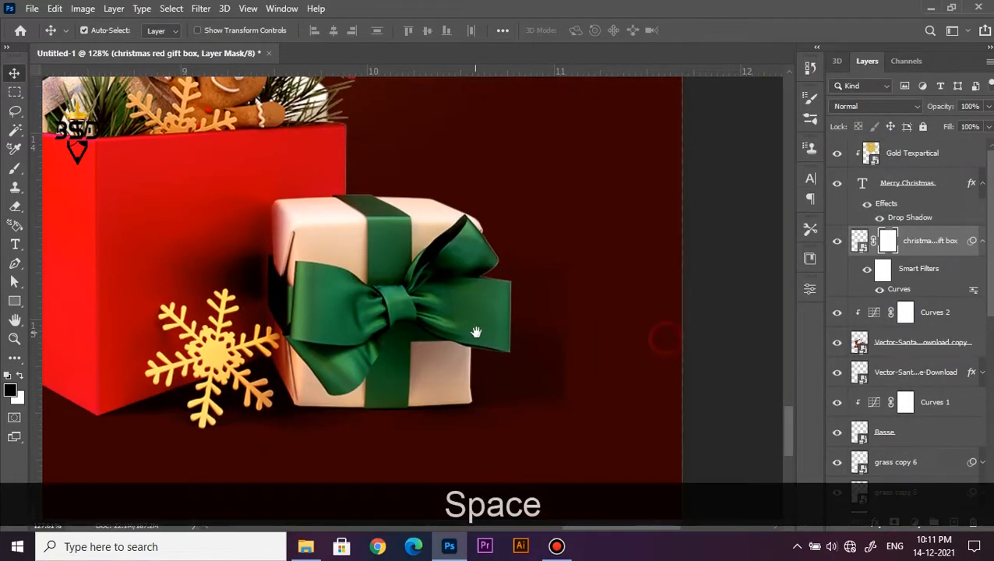
key("b")
key("bracketleft")
key("bracketleft")
key("bracketleft")
key("bracketleft")
key("bracketleft")
key("bracketleft")
key("bracketleft")
key("bracketleft")
key("bracketleft")
key("bracketleft")
key("bracketleft")
key("bracketleft")
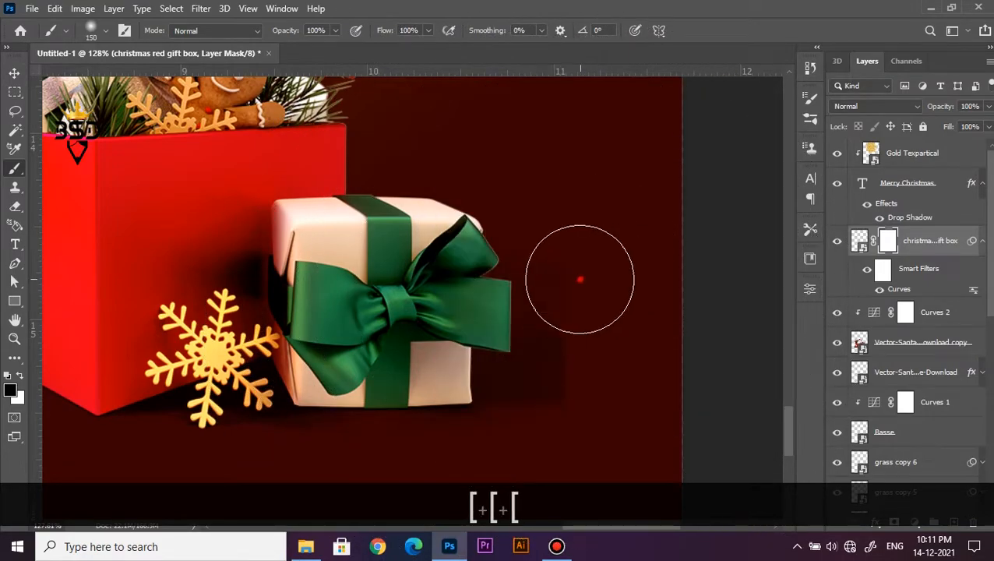
scroll(517, 406, "up", 5)
key("bracketleft")
key("bracketleft")
key("bracketleft")
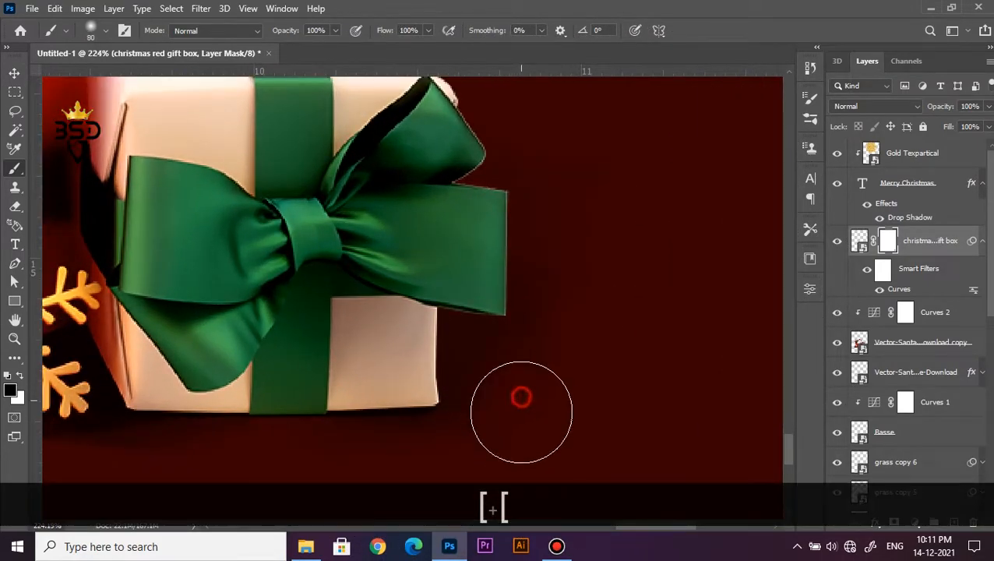
- Paint black on the gift box mask below the gold snowflake and presents with a 50–60 px brush to soften the shadow
scroll(340, 473, "down", 4)
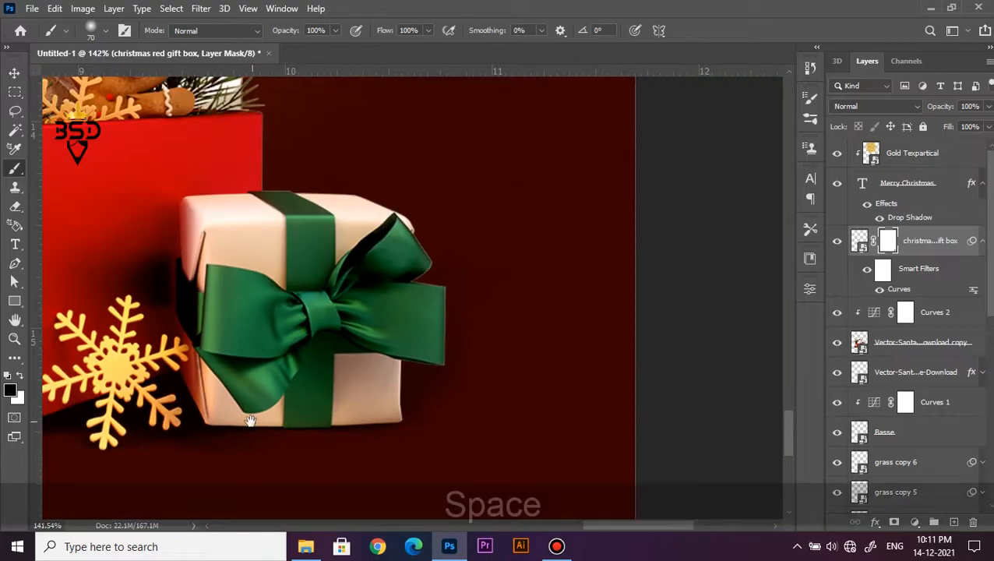
left_click_drag(241, 451, 531, 388)
scroll(531, 388, "up", 2)
key("bracketleft")
key("bracketleft")
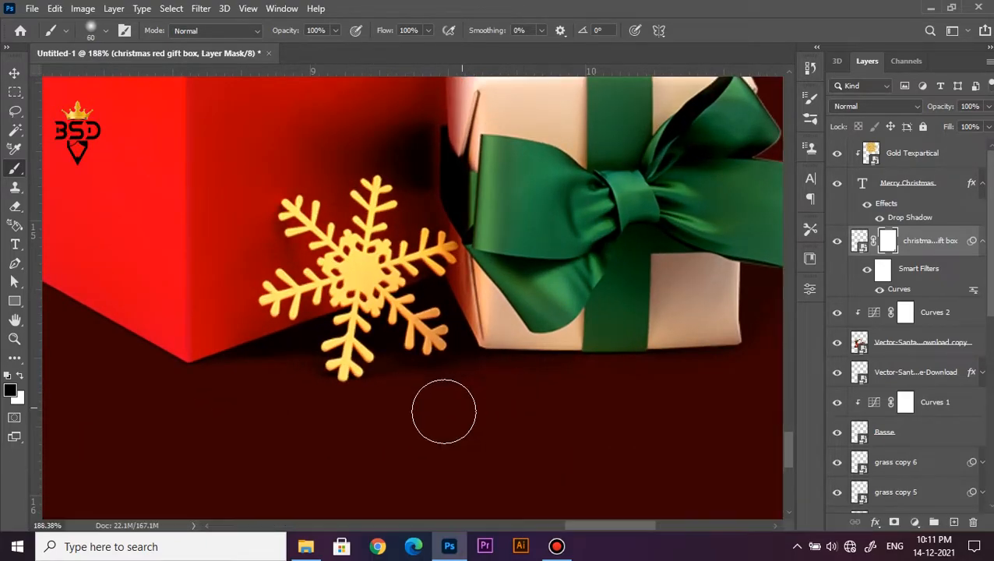
left_click_drag(405, 375, 446, 382)
key("bracketleft")
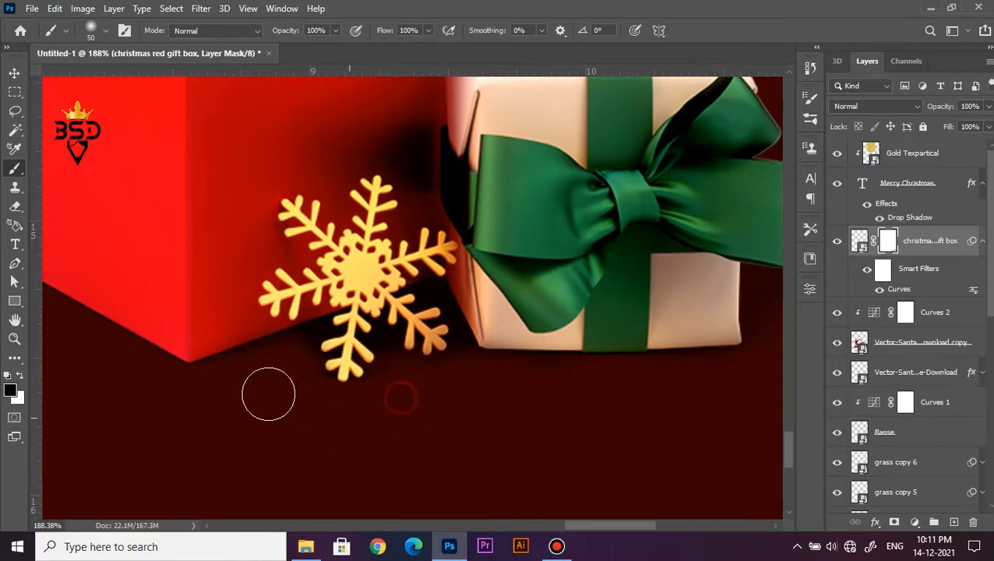
left_click_drag(244, 374, 502, 392)
- Clean up the remaining shadow around the small present's right side on the mask and check the whole poster
scroll(368, 405, "down", 2)
left_click_drag(678, 406, 461, 354)
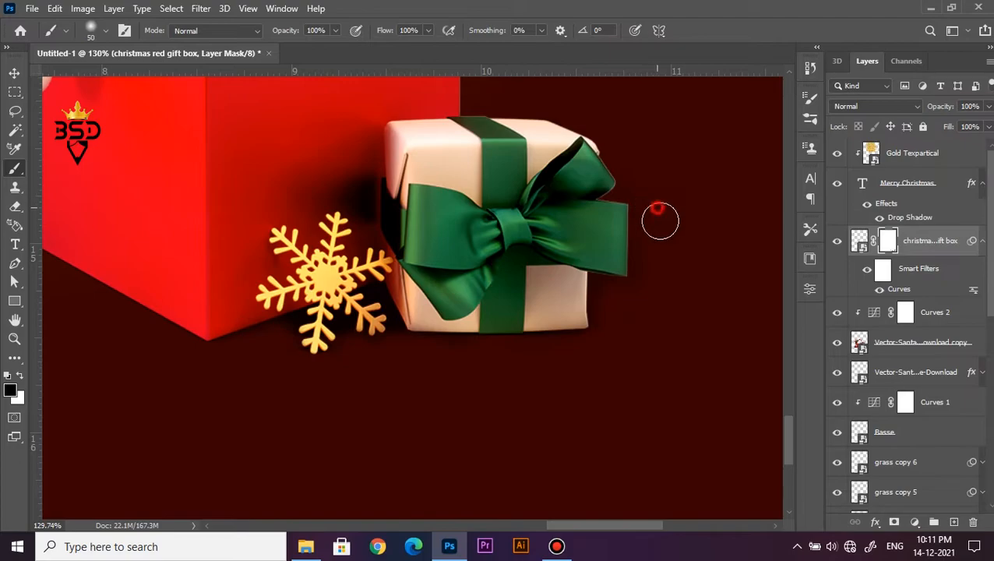
scroll(638, 314, "up", 3)
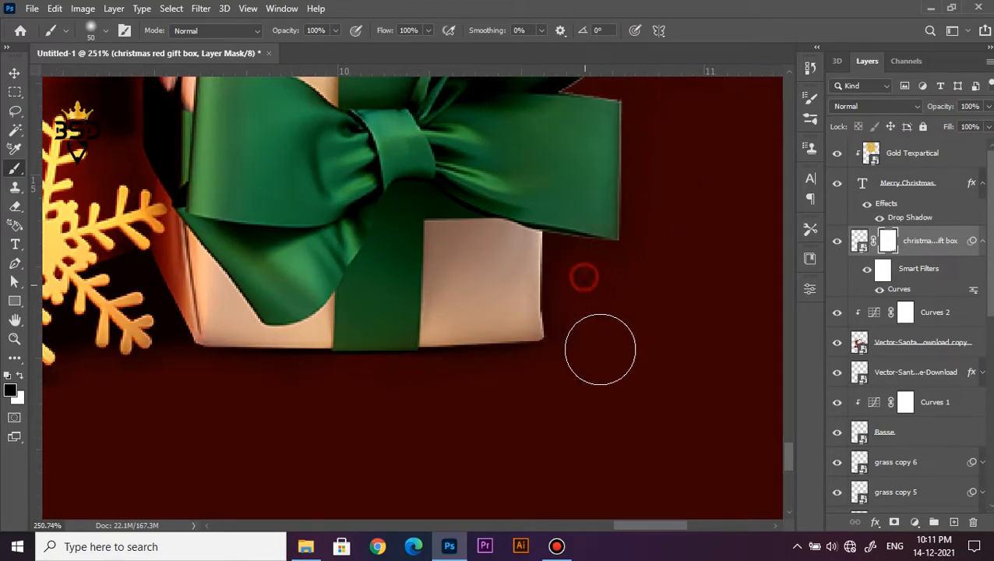
scroll(451, 297, "down", 6)
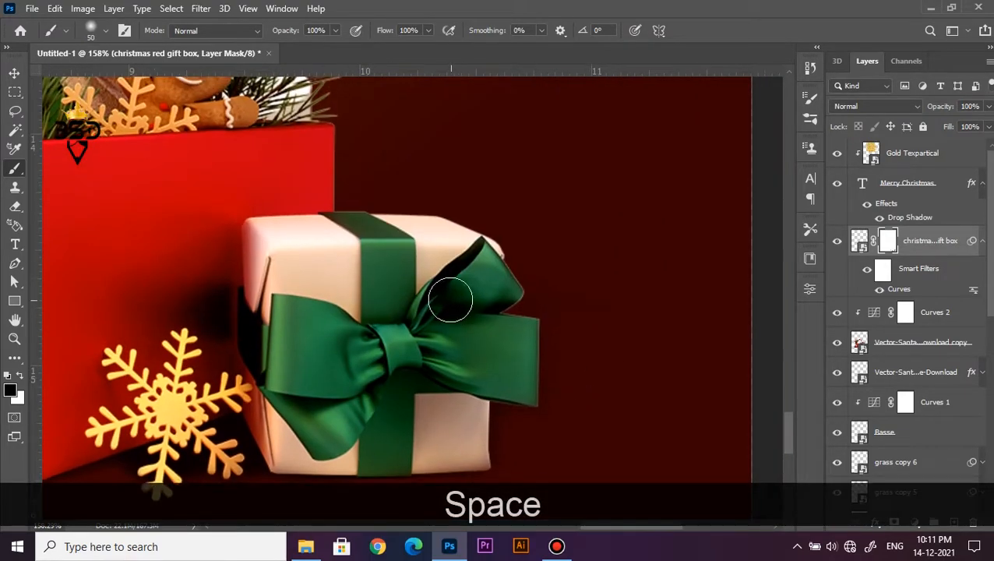
scroll(435, 318, "down", 3)
scroll(424, 304, "up", 1)
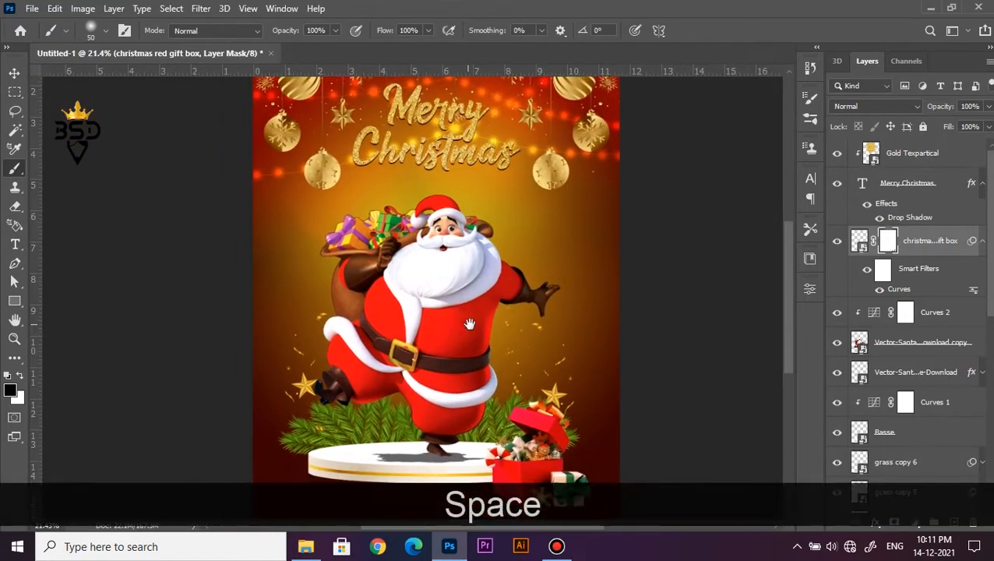
key("v")
scroll(418, 291, "down", 1)
scroll(419, 290, "up", 2)
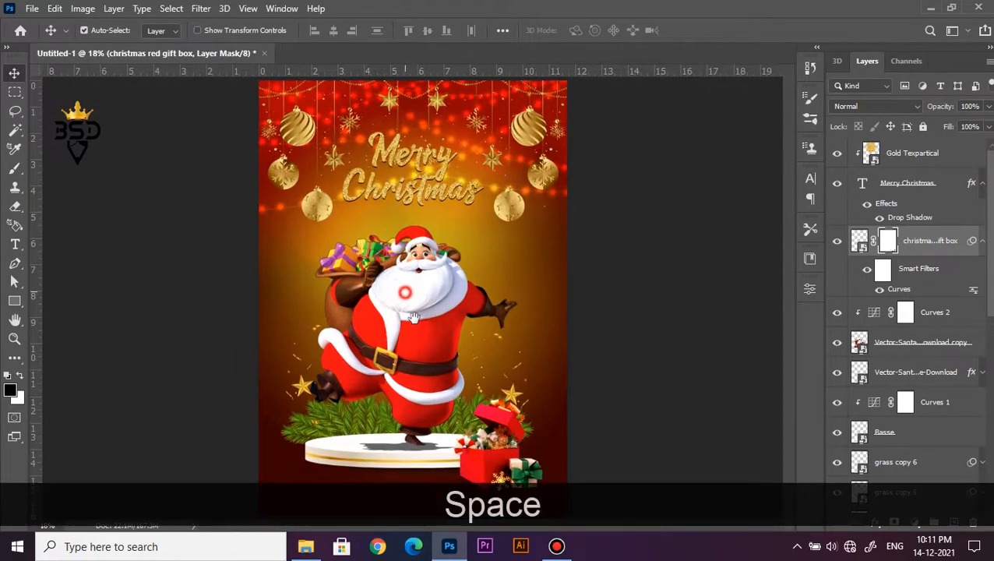
- Add a Hue/Saturation adjustment layer above all layers with saturation +17
left_click(943, 153)
left_click(909, 522)
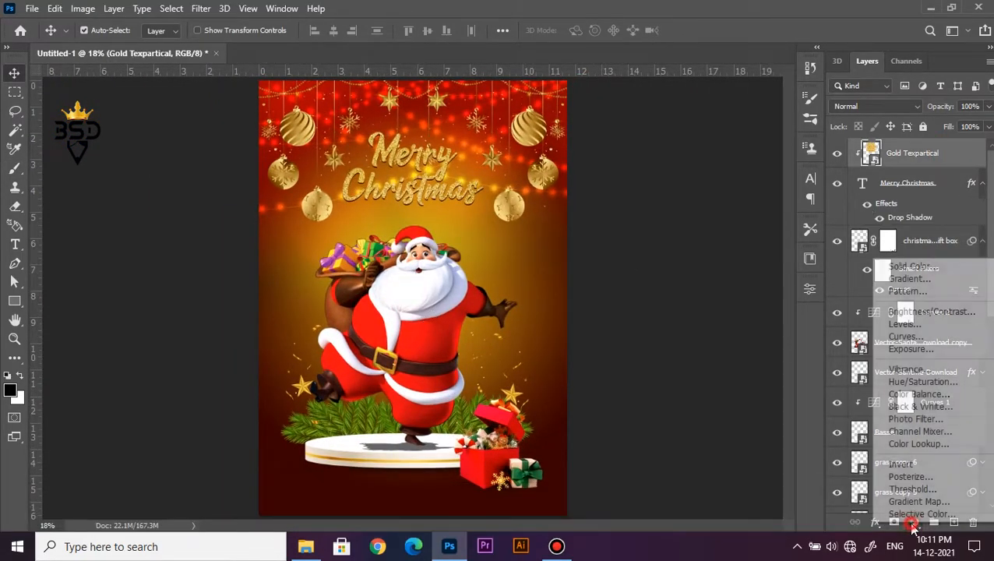
left_click(924, 382)
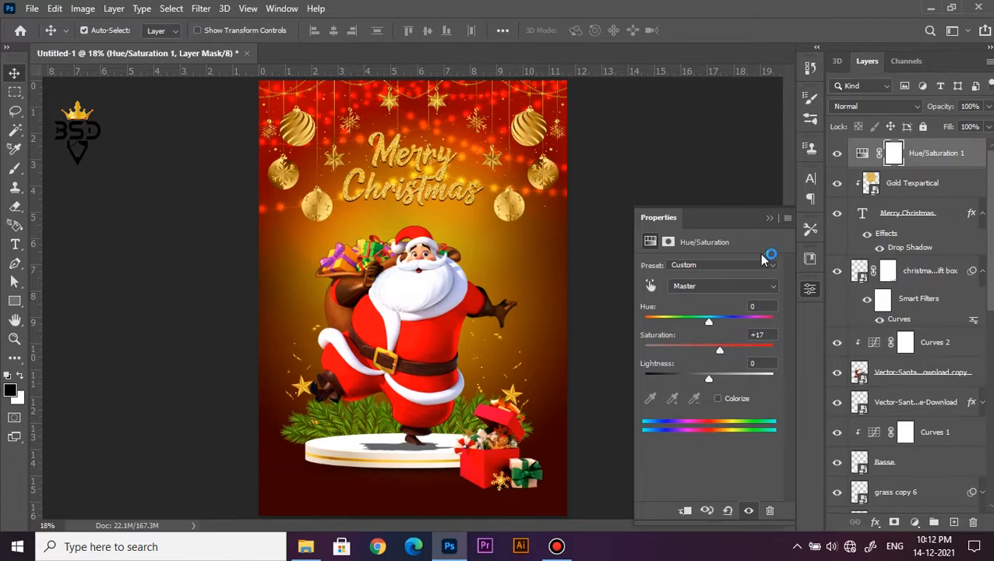
left_click(770, 221)
- Change the gold color stop at 99% in the Gradient Fill 1 background to e1a80f
scroll(923, 317, "down", 12)
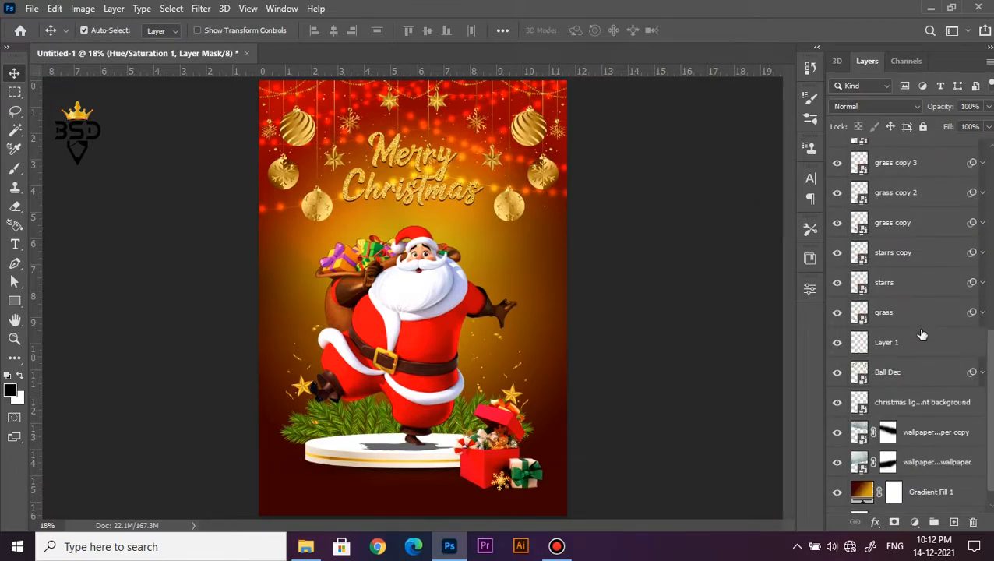
double_click(864, 465)
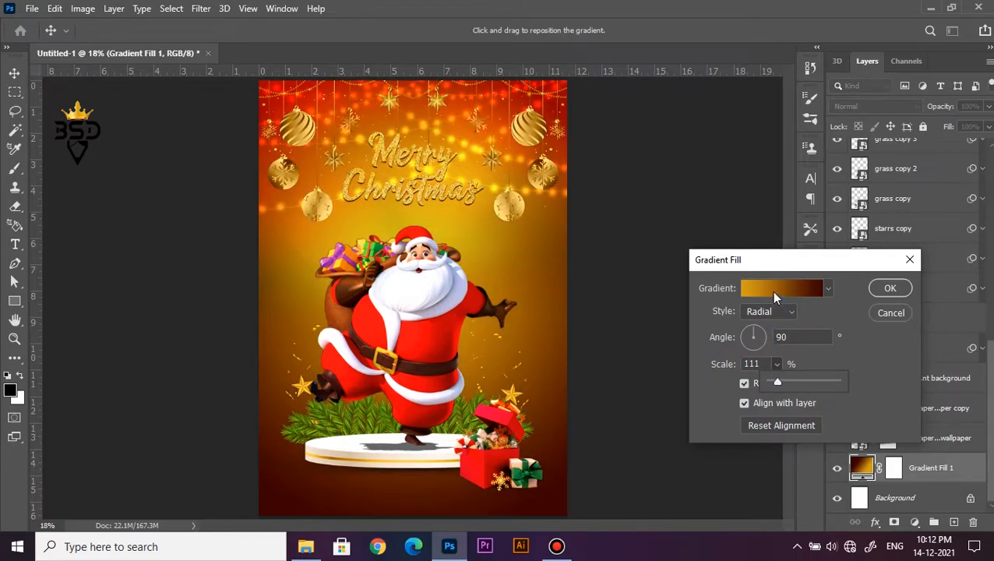
left_click(773, 292)
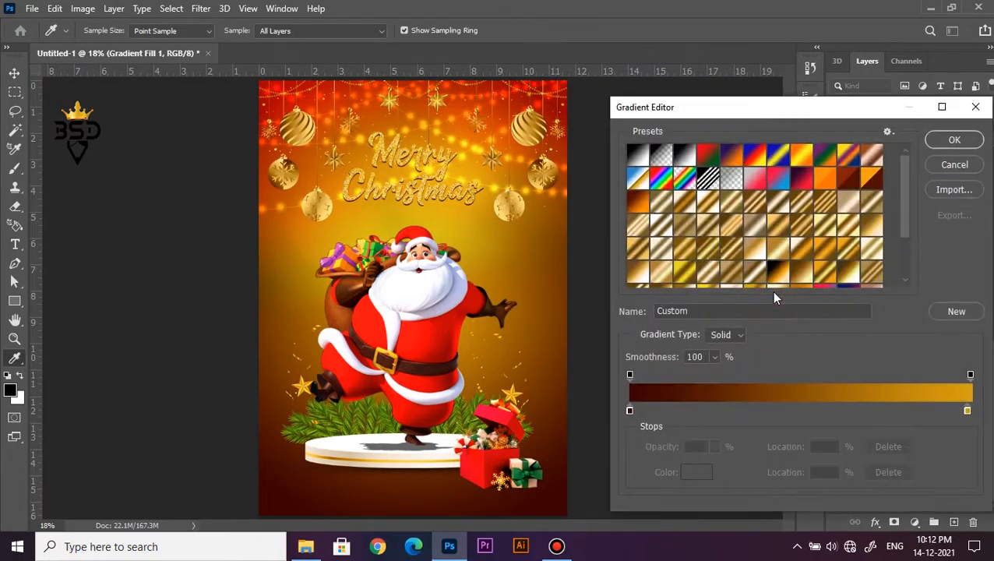
left_click(968, 411)
left_click(692, 472)
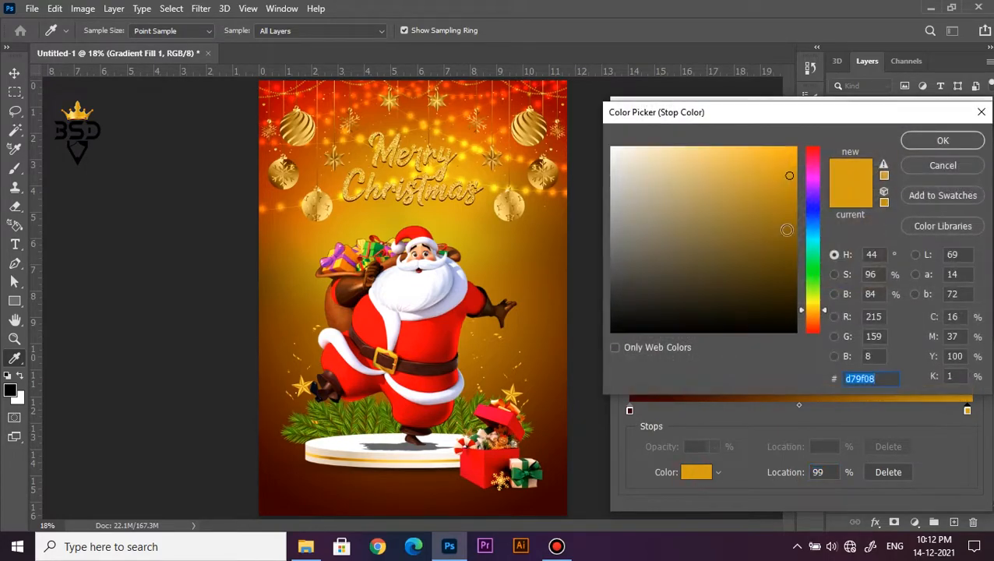
left_click(784, 168)
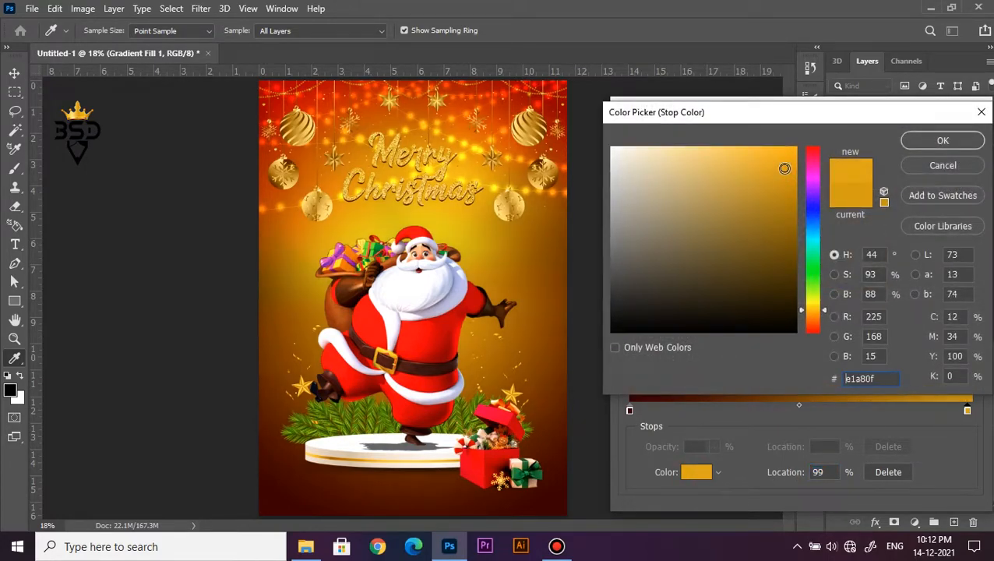
left_click(935, 144)
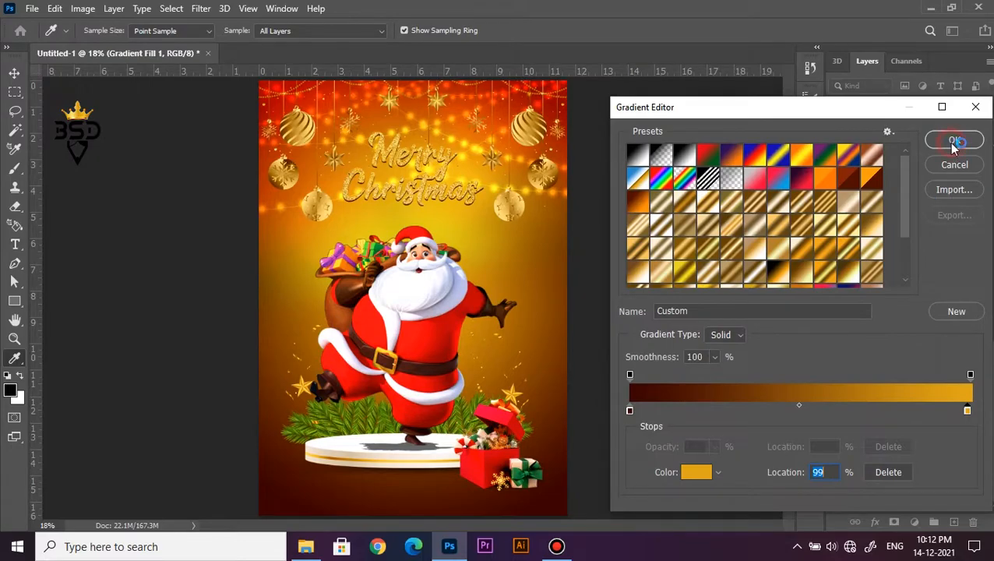
left_click(955, 142)
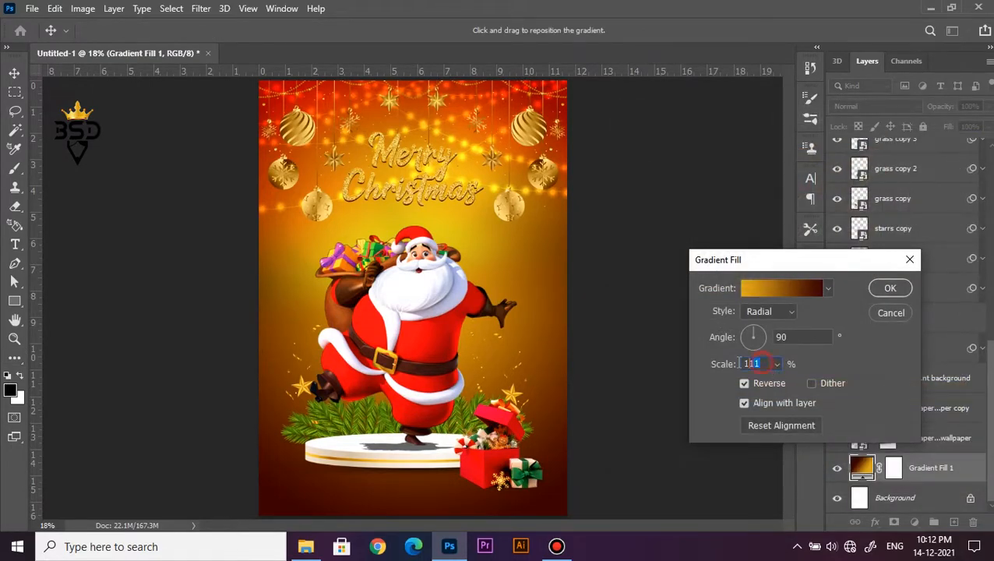
- Set the Gradient Fill 1 scale to 100%, apply it and check the background behind the title and Santa
type("1")
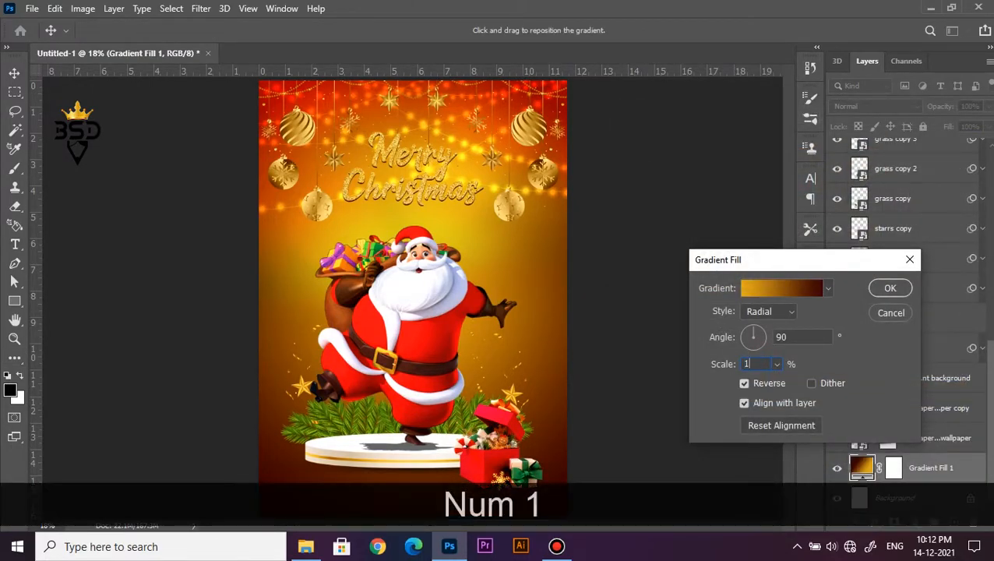
type("00")
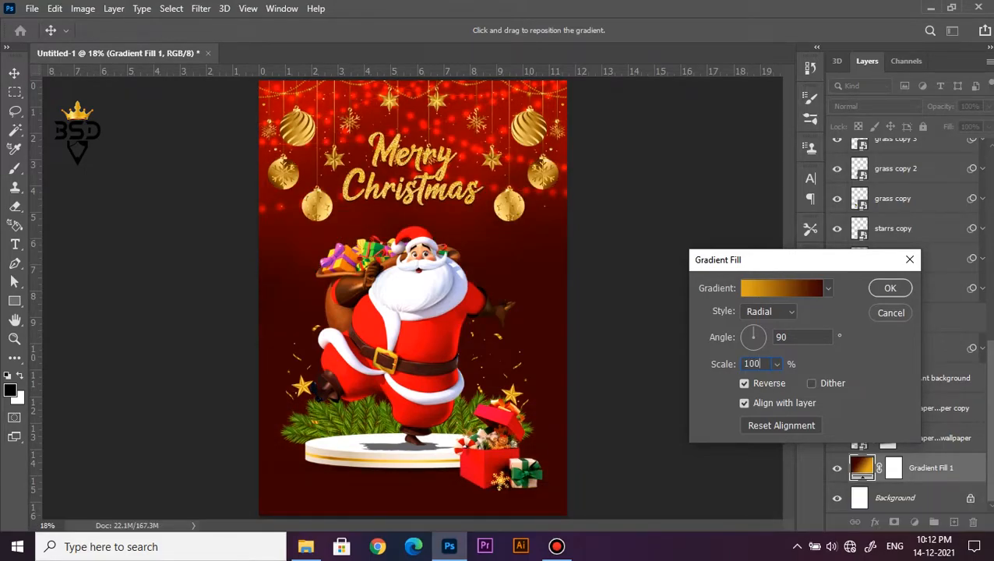
left_click(744, 403)
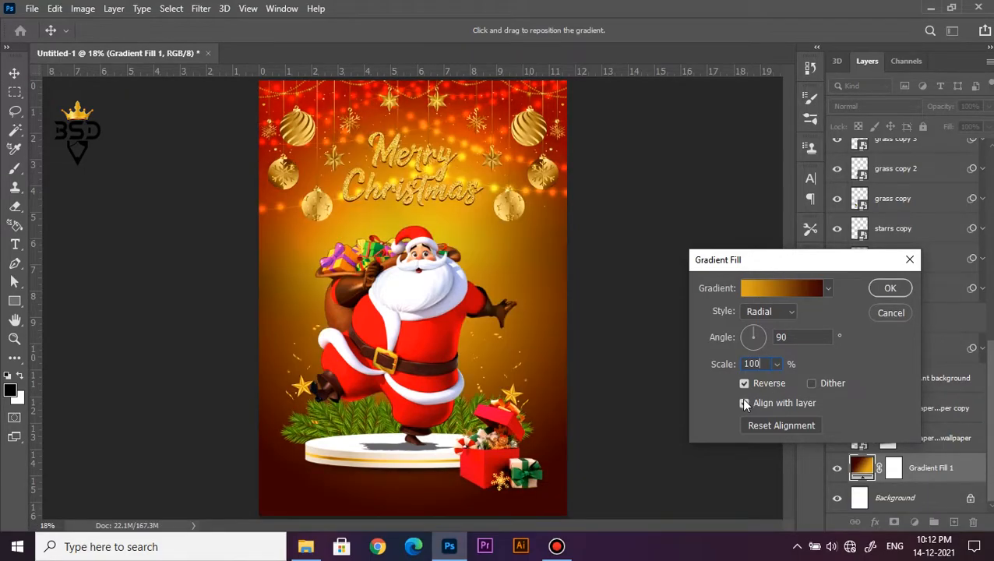
left_click(889, 287)
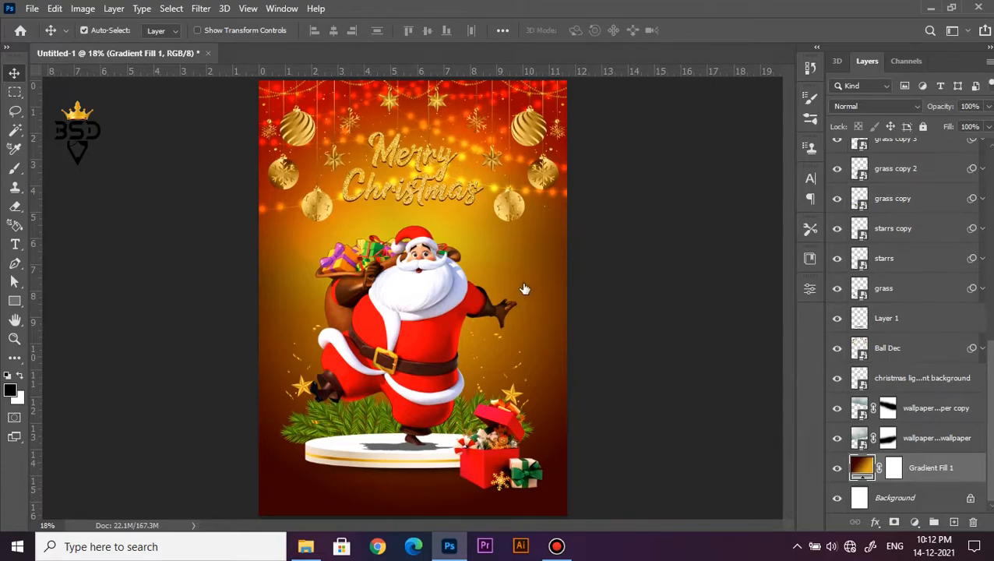
scroll(525, 289, "down", 6)
scroll(451, 283, "up", 9)
key("space")
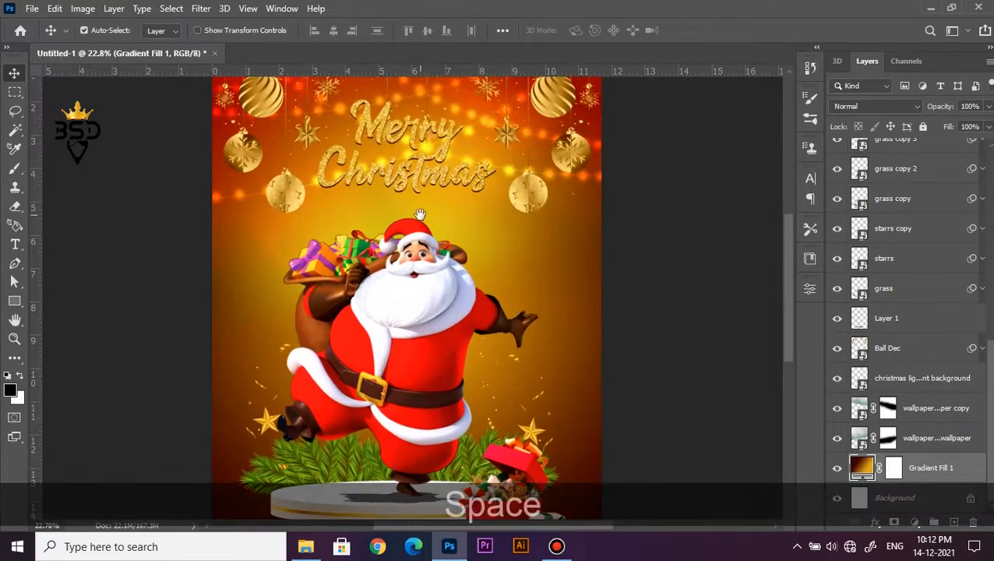
scroll(443, 270, "up", 3)
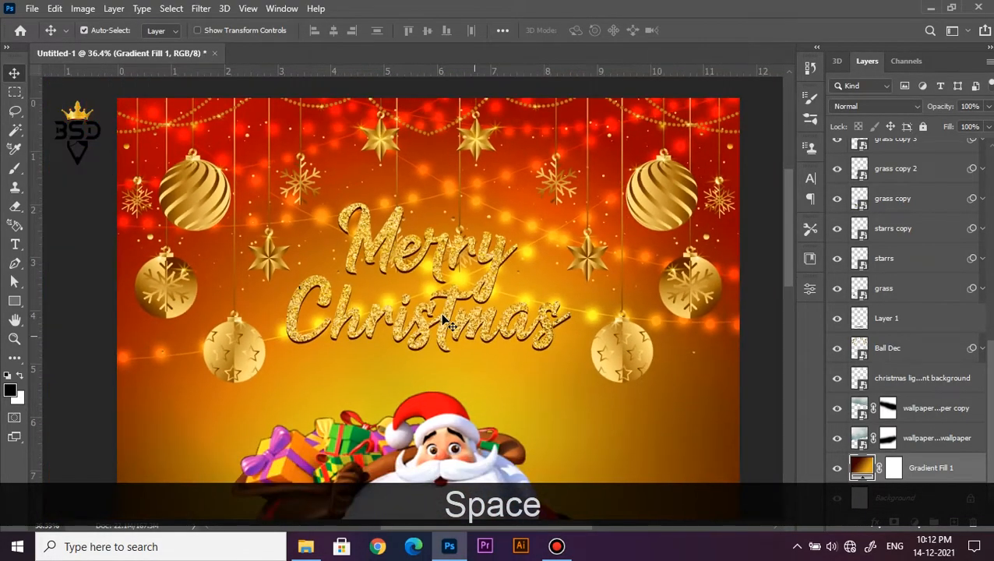
scroll(442, 320, "down", 4)
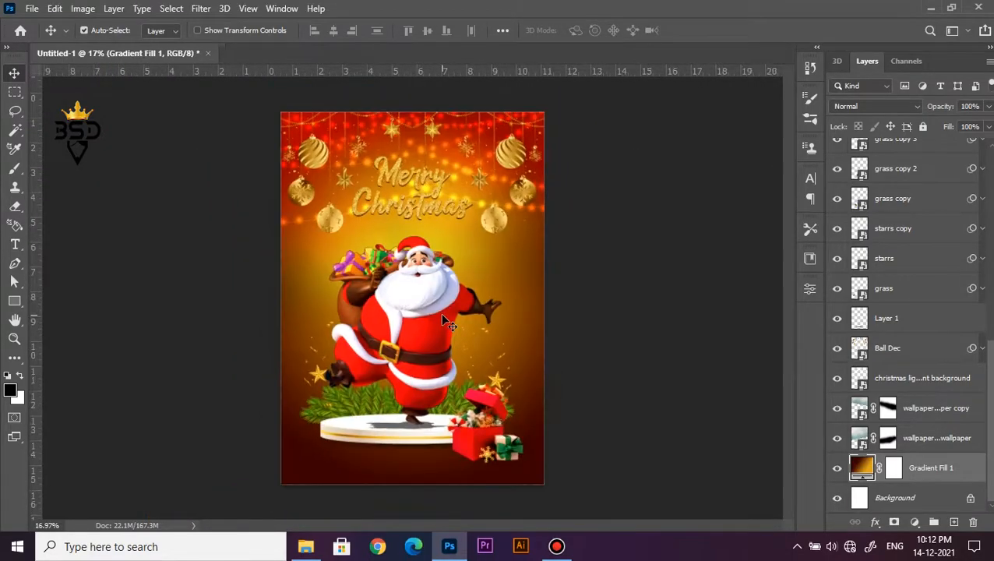
- Add a new layer above Hue/Saturation 1 and fill it with white
left_click_drag(991, 370, 983, 145)
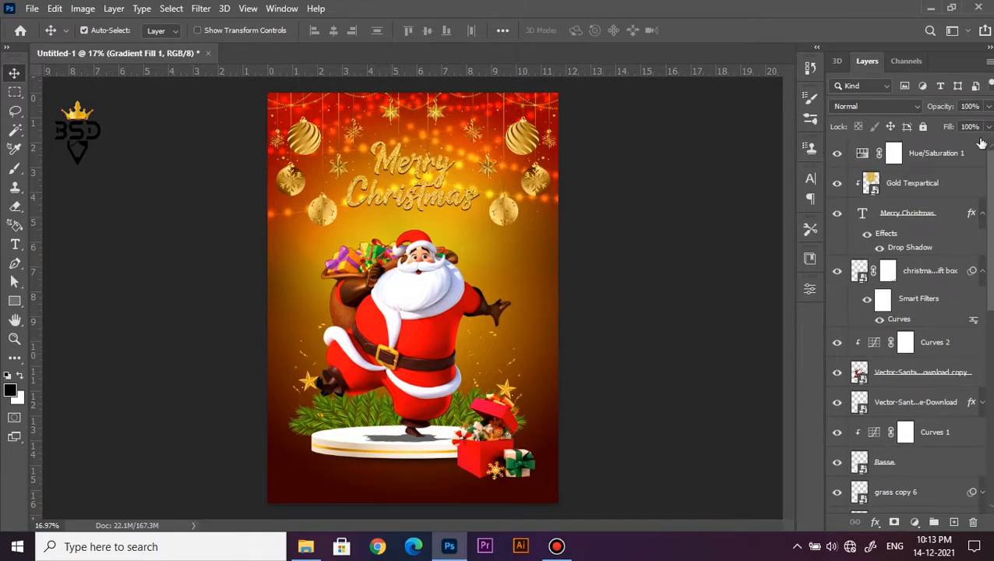
left_click(952, 153)
left_click(955, 522)
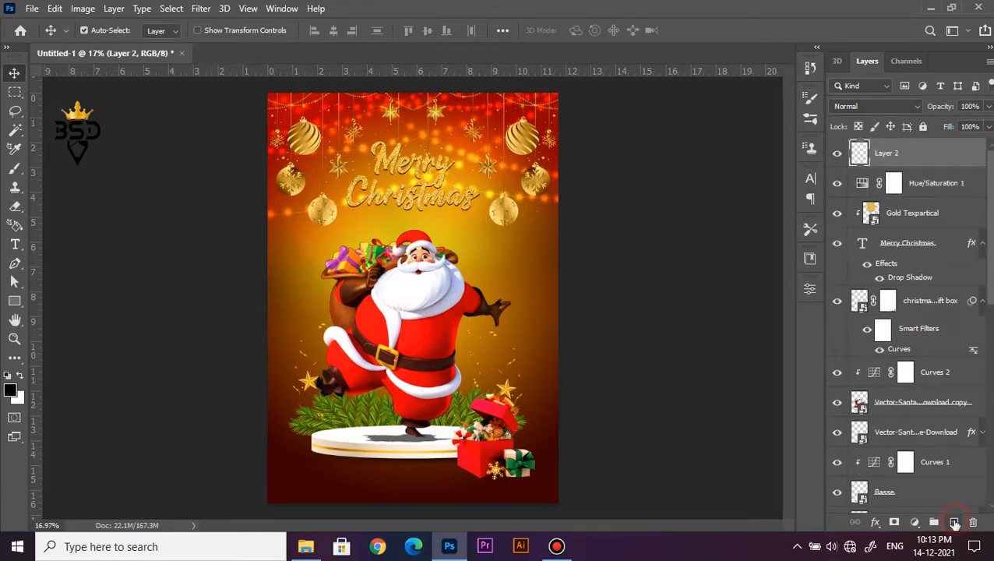
key("ctrl+BackSpace")
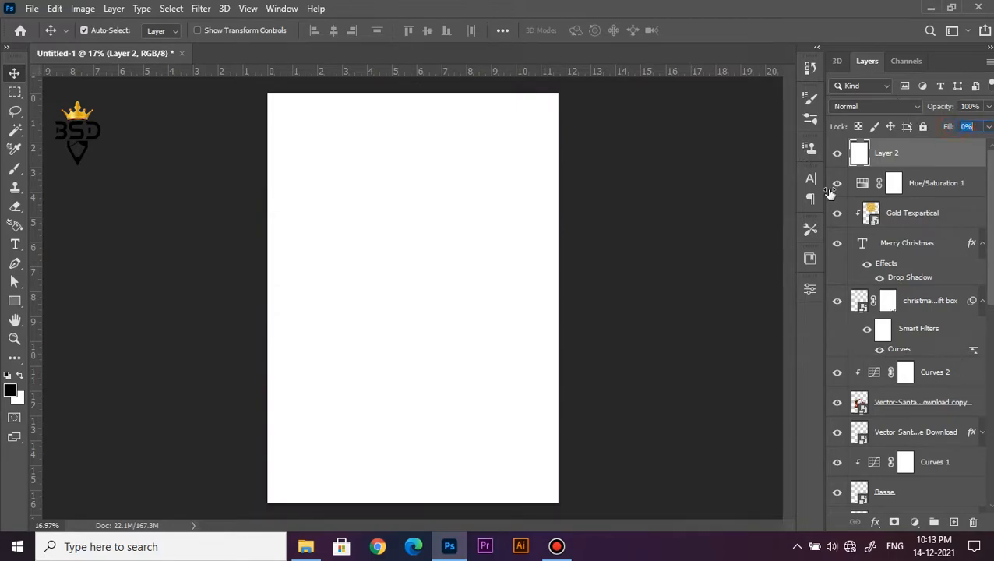
- Set the white layer's fill to 0% and frame the poster with a 60 px white Stroke positioned inside
key("Return")
left_click(875, 522)
left_click(878, 413)
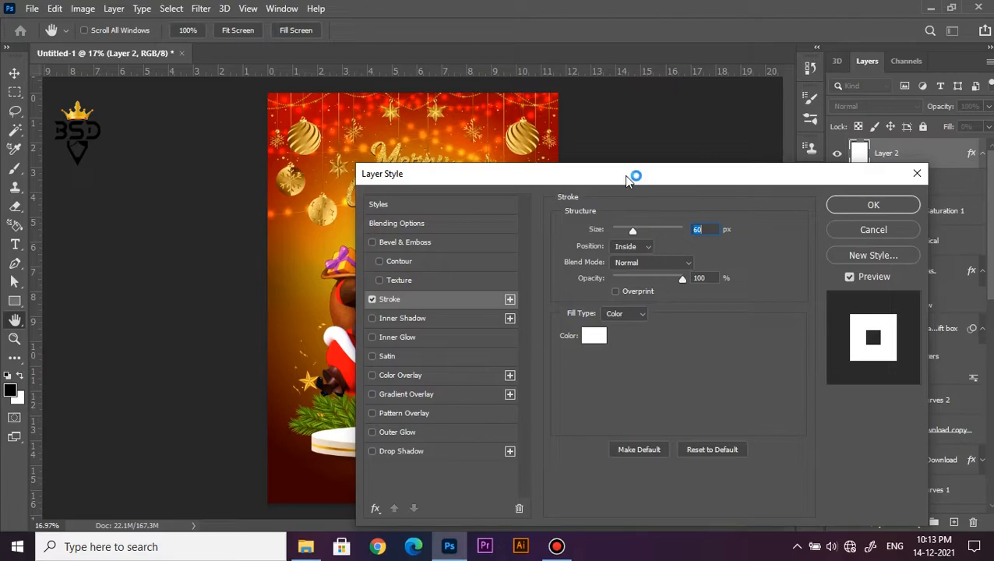
left_click_drag(598, 181, 677, 197)
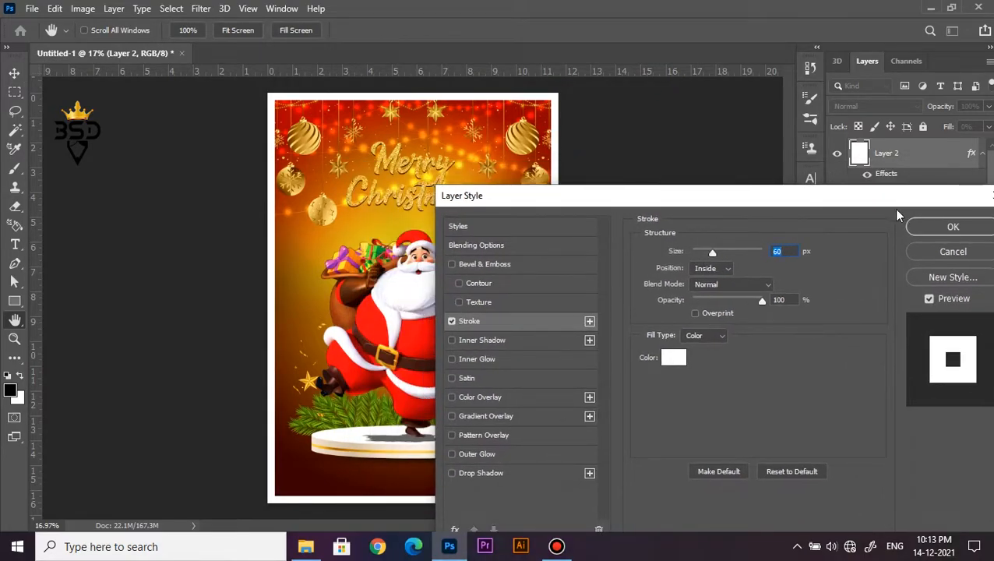
left_click(923, 226)
- Fit the whole framed poster on screen to review it, and return to the Move tool
scroll(560, 212, "down", 2)
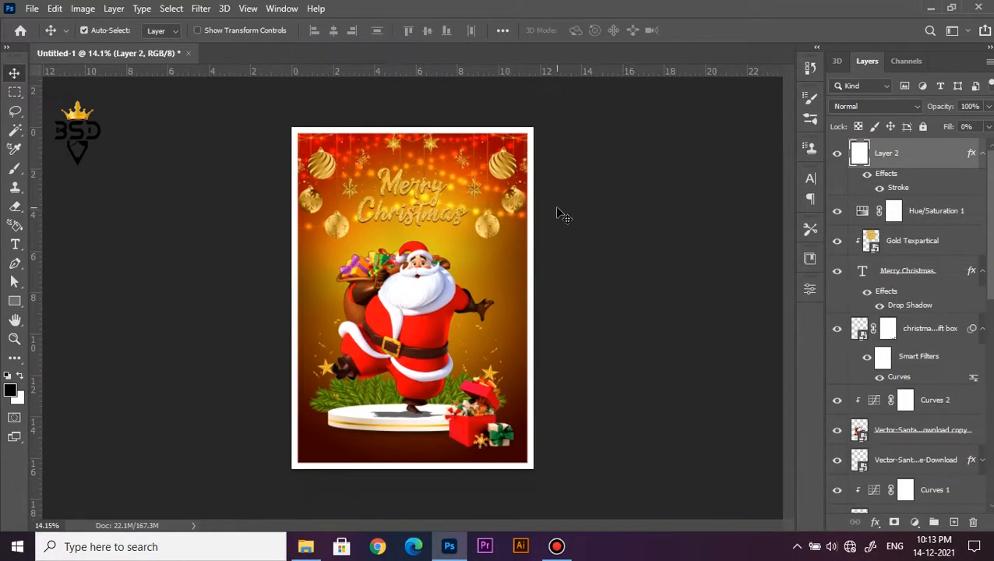
scroll(493, 222, "up", 1)
key("z")
right_click(441, 246)
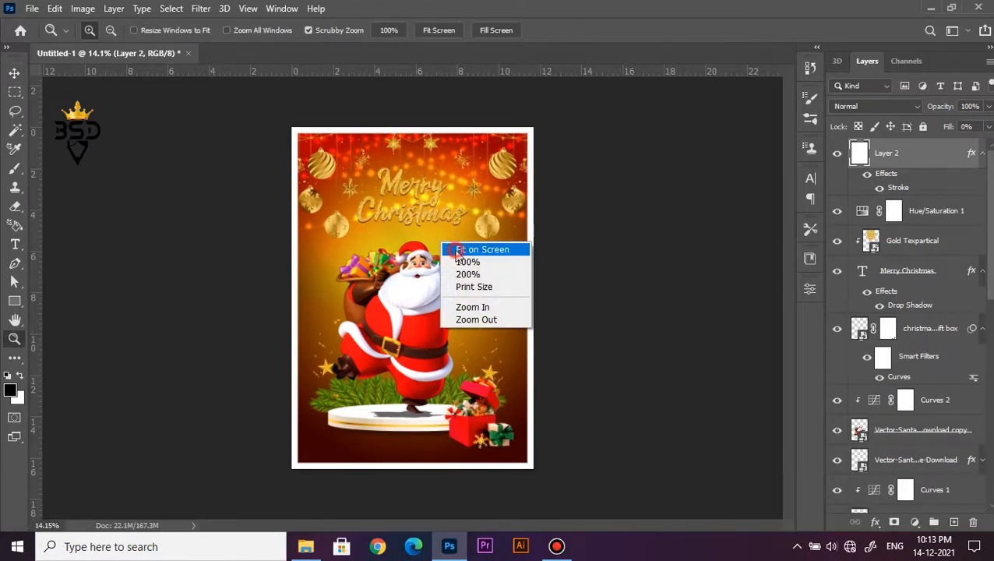
left_click(461, 249)
key("v")
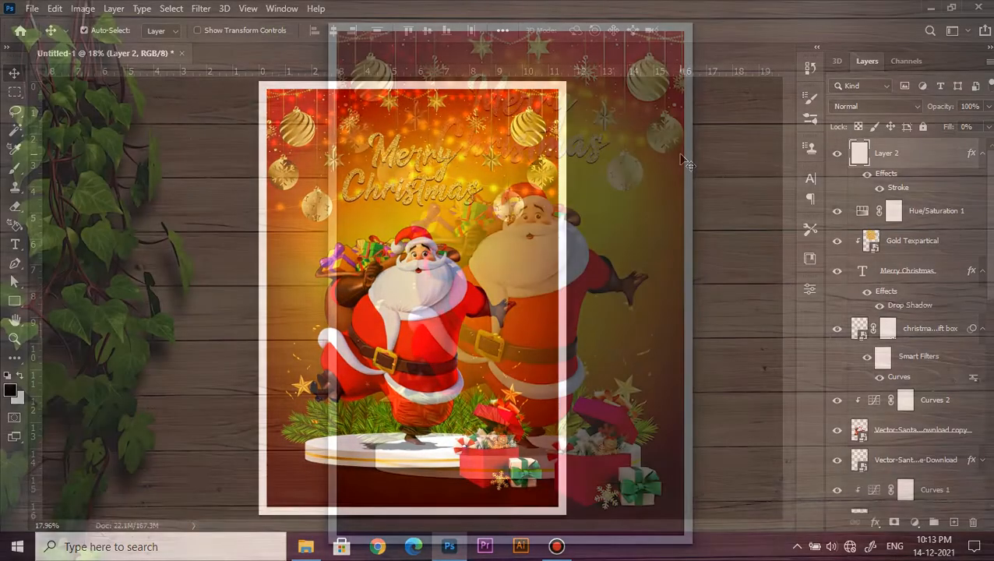